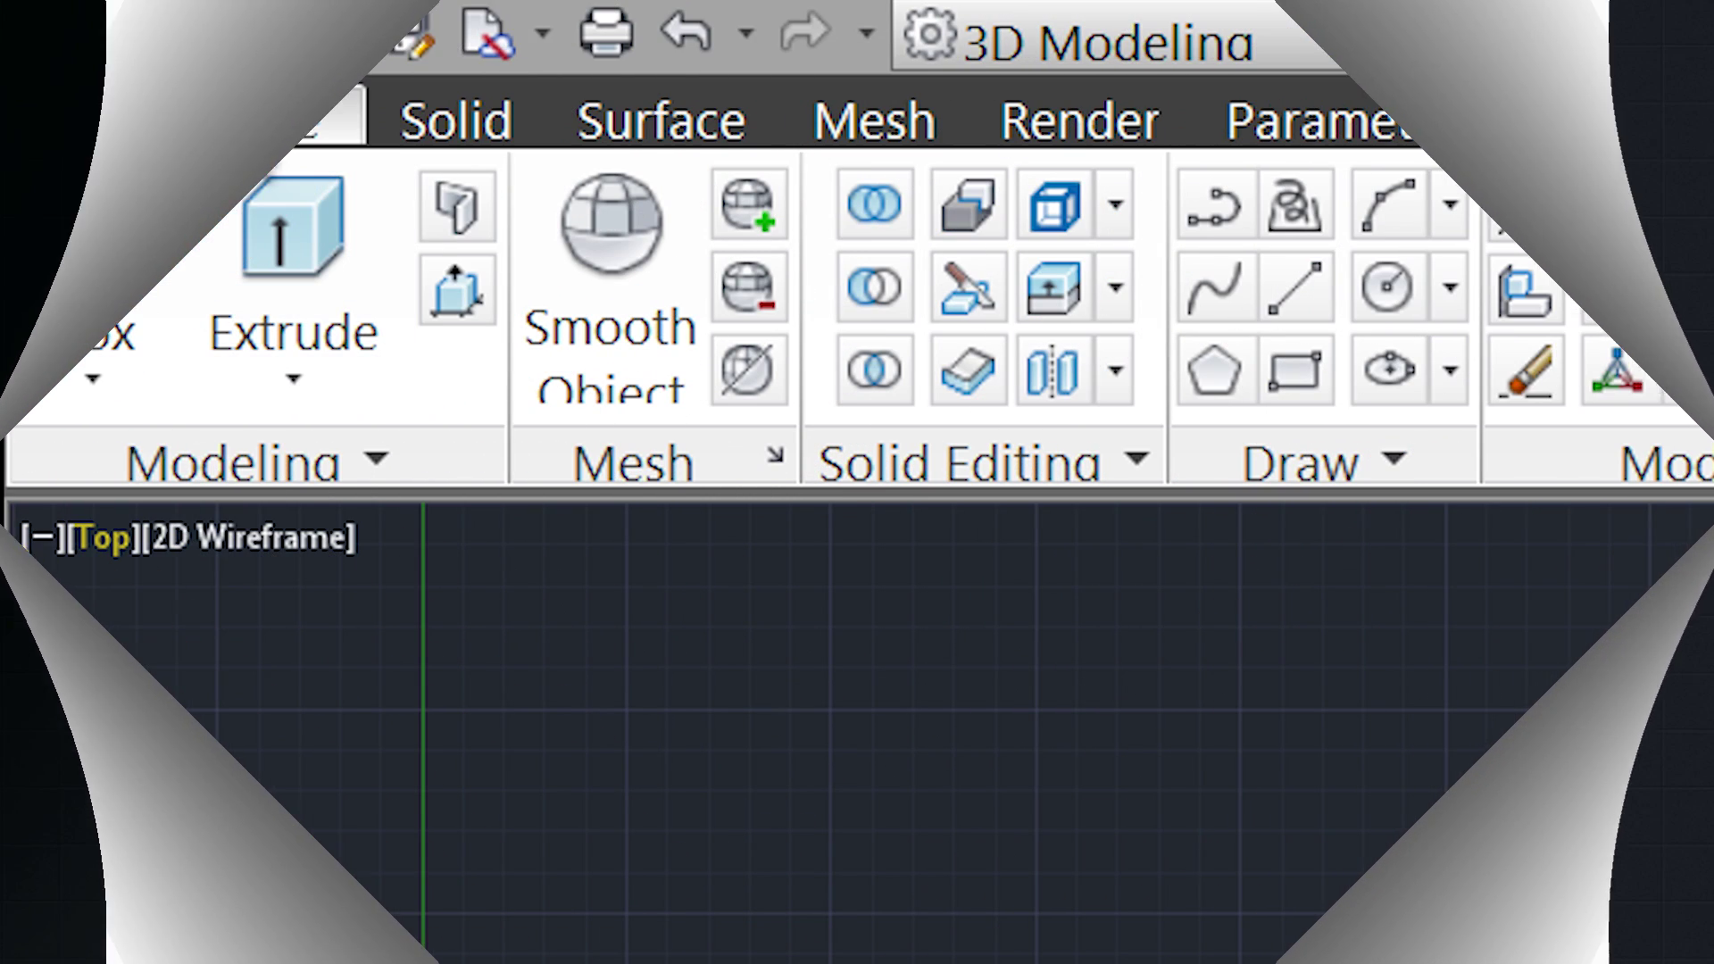
{"action": "left_click", "coordinate": [428, 121]}
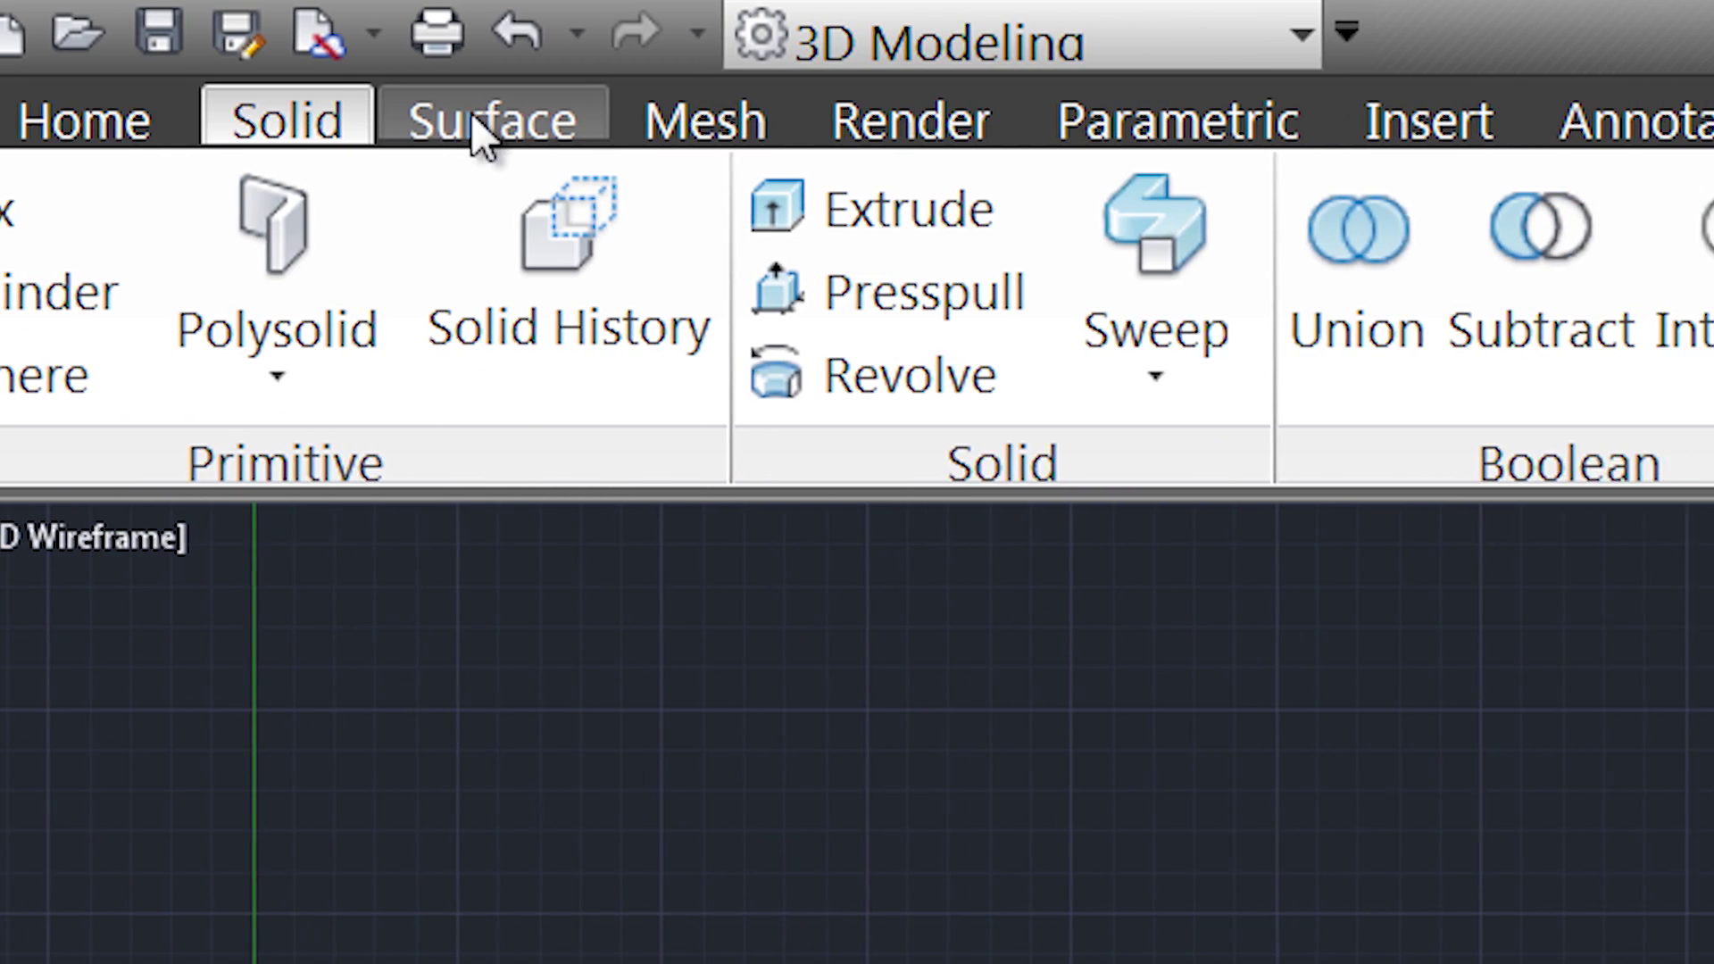
{"action": "left_click", "coordinate": [656, 121]}
{"action": "left_click", "coordinate": [558, 126]}
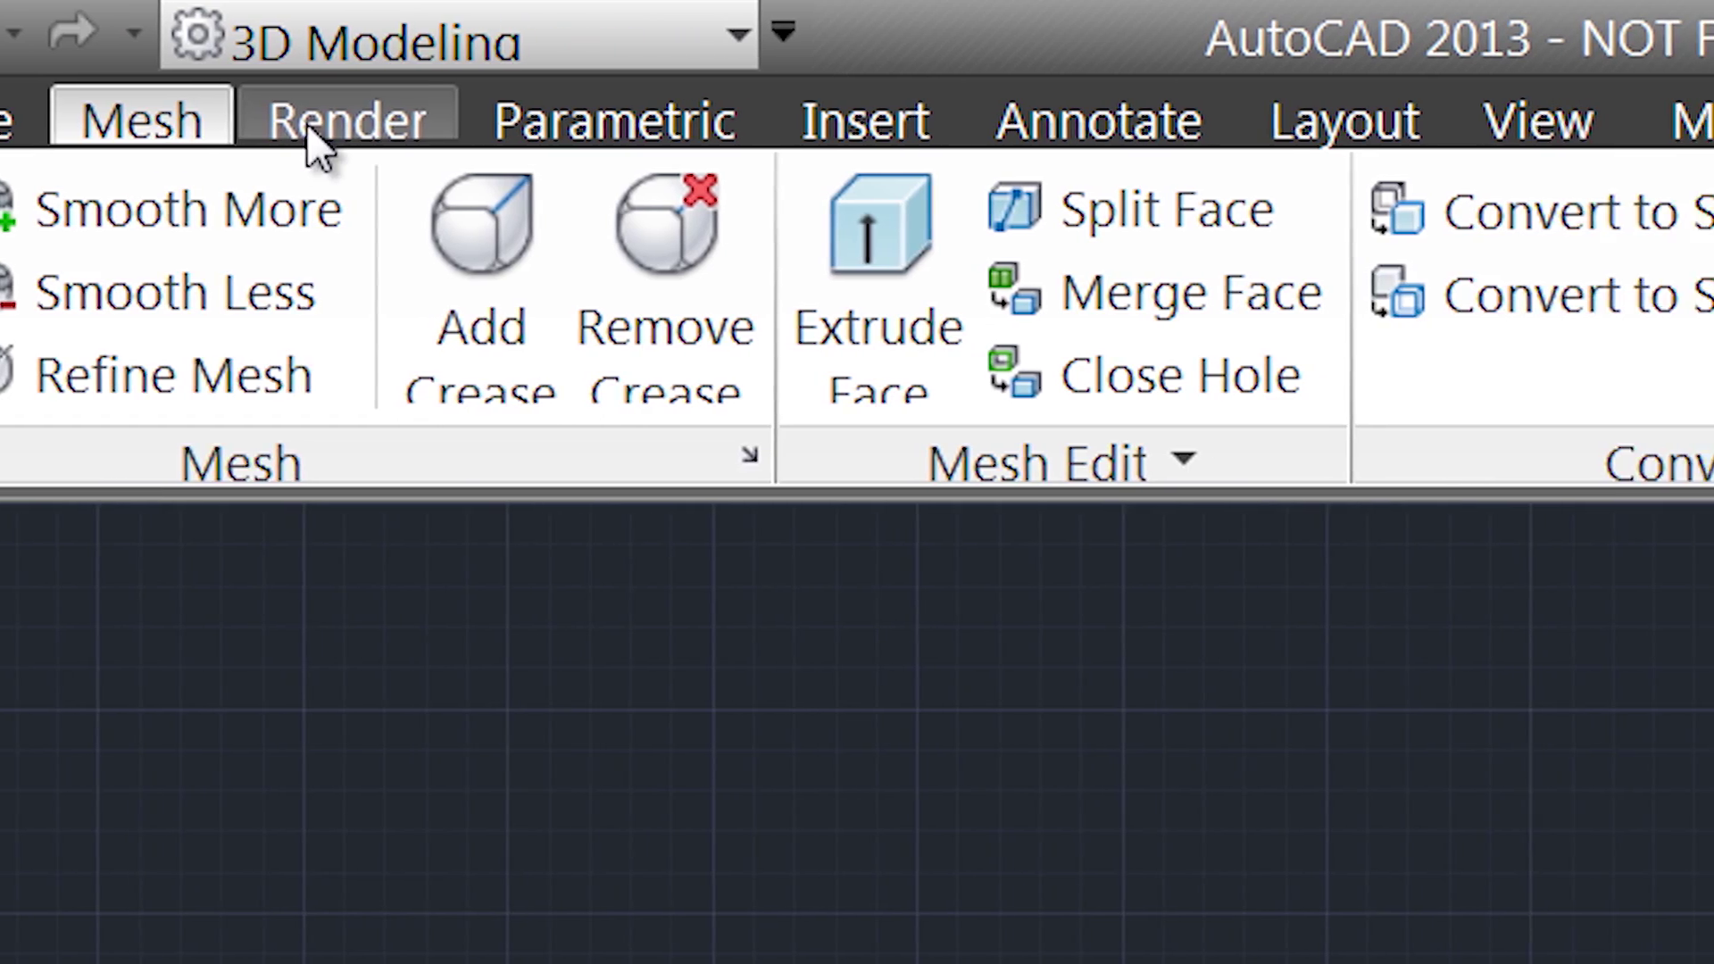
{"action": "left_click", "coordinate": [785, 123]}
{"action": "left_click", "coordinate": [371, 123]}
{"action": "left_click", "coordinate": [705, 123]}
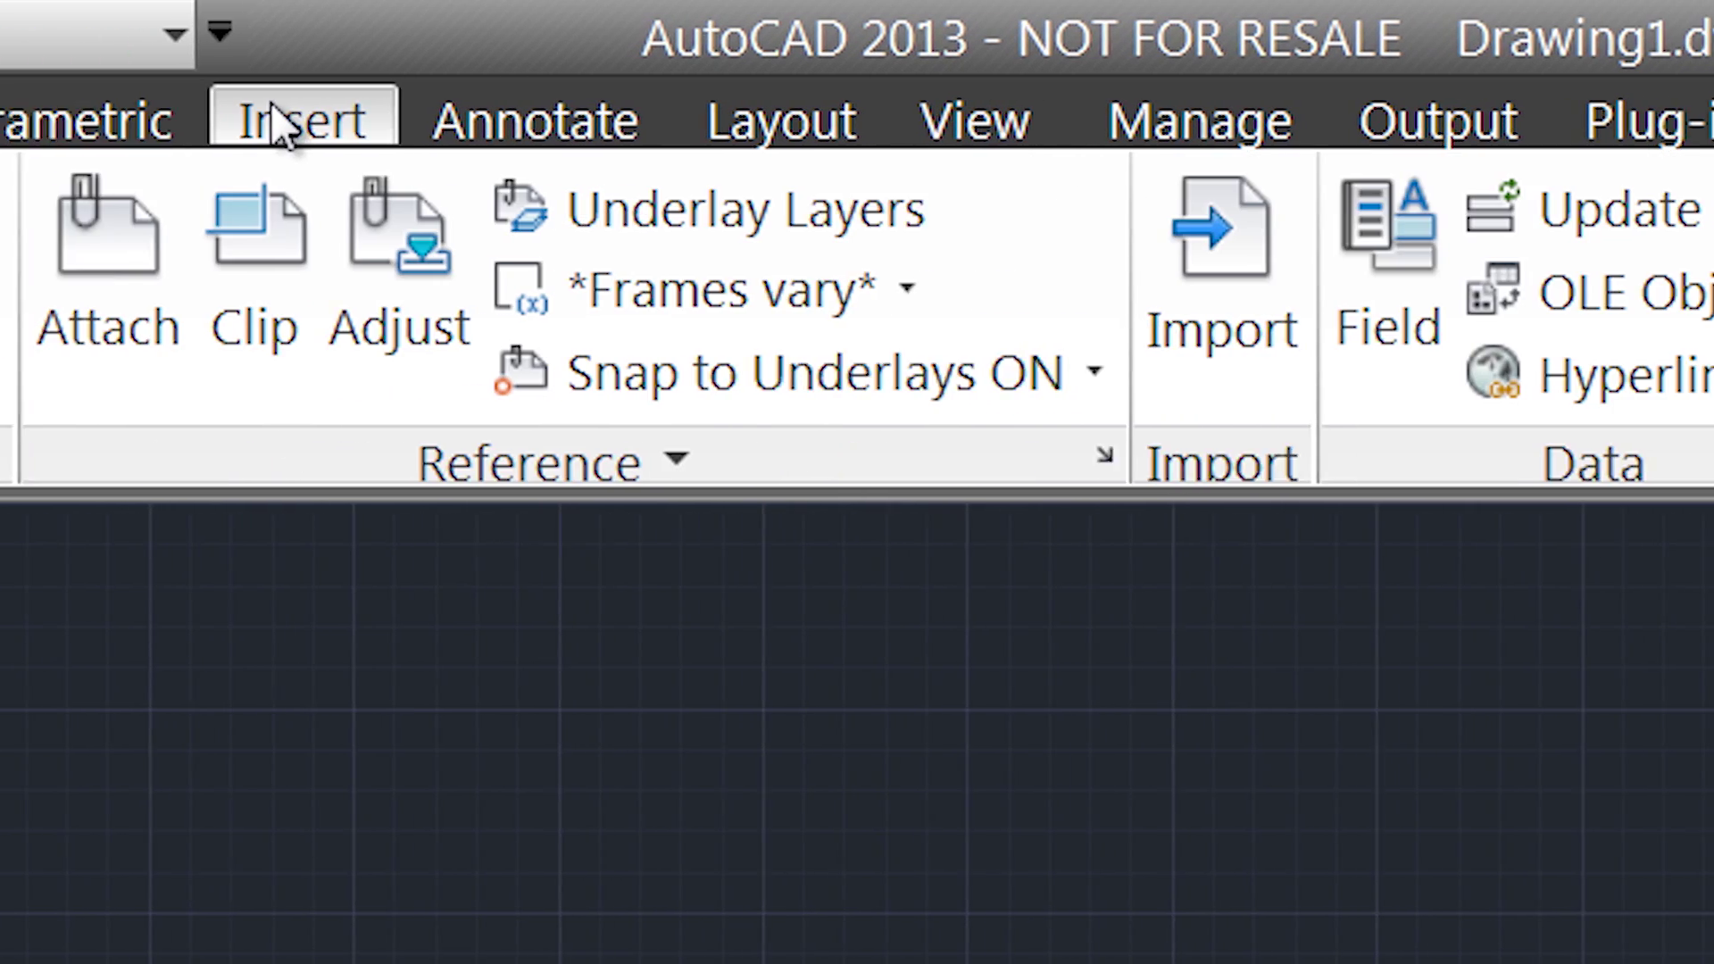
{"action": "left_click", "coordinate": [357, 125]}
{"action": "left_click", "coordinate": [660, 123]}
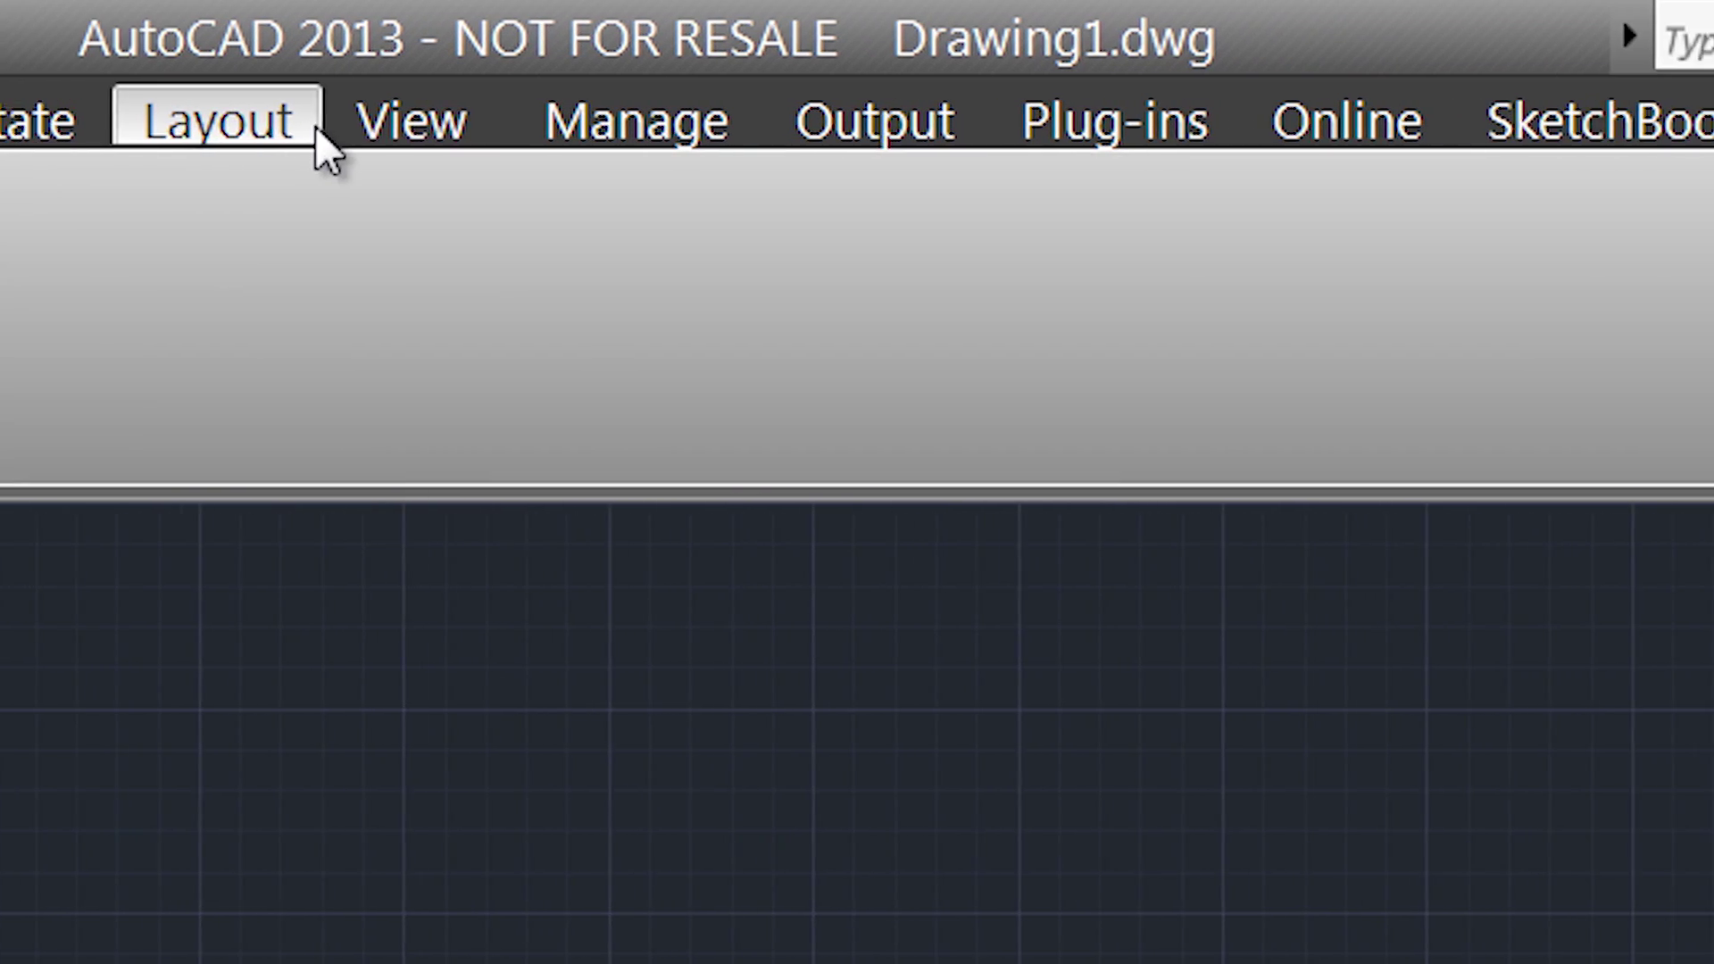
{"action": "left_click", "coordinate": [808, 123]}
{"action": "left_click", "coordinate": [449, 123]}
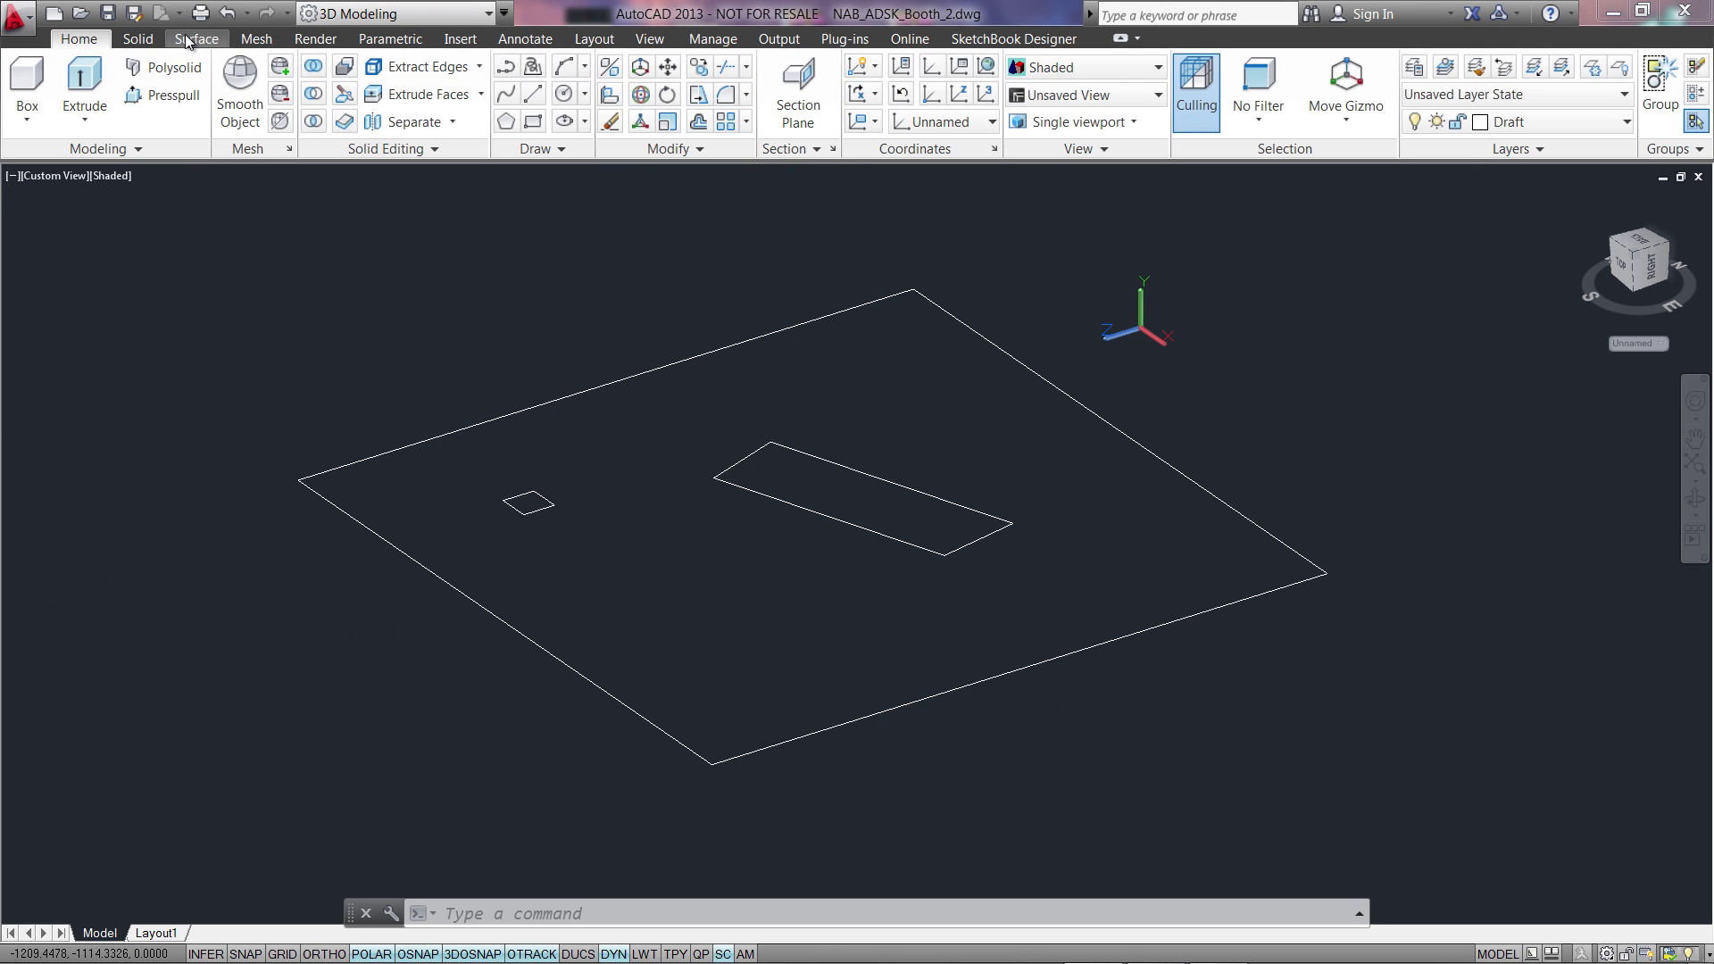
{"action": "left_click", "coordinate": [185, 37]}
{"action": "left_click", "coordinate": [254, 39]}
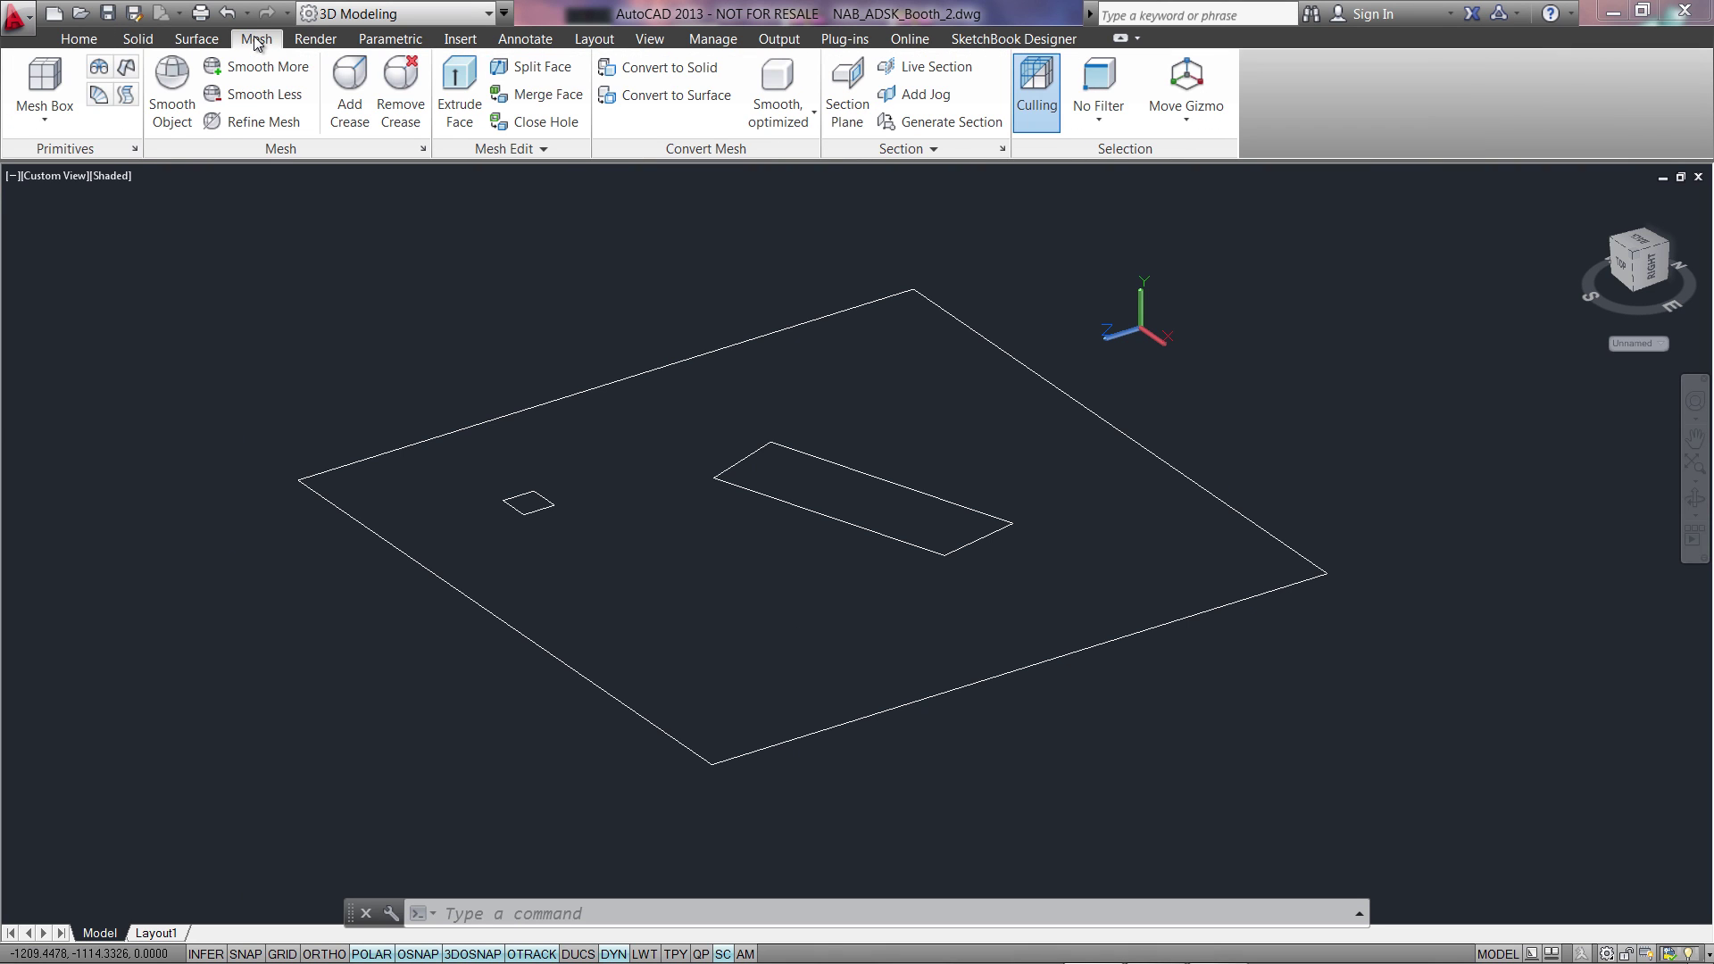
{"action": "left_click", "coordinate": [157, 41]}
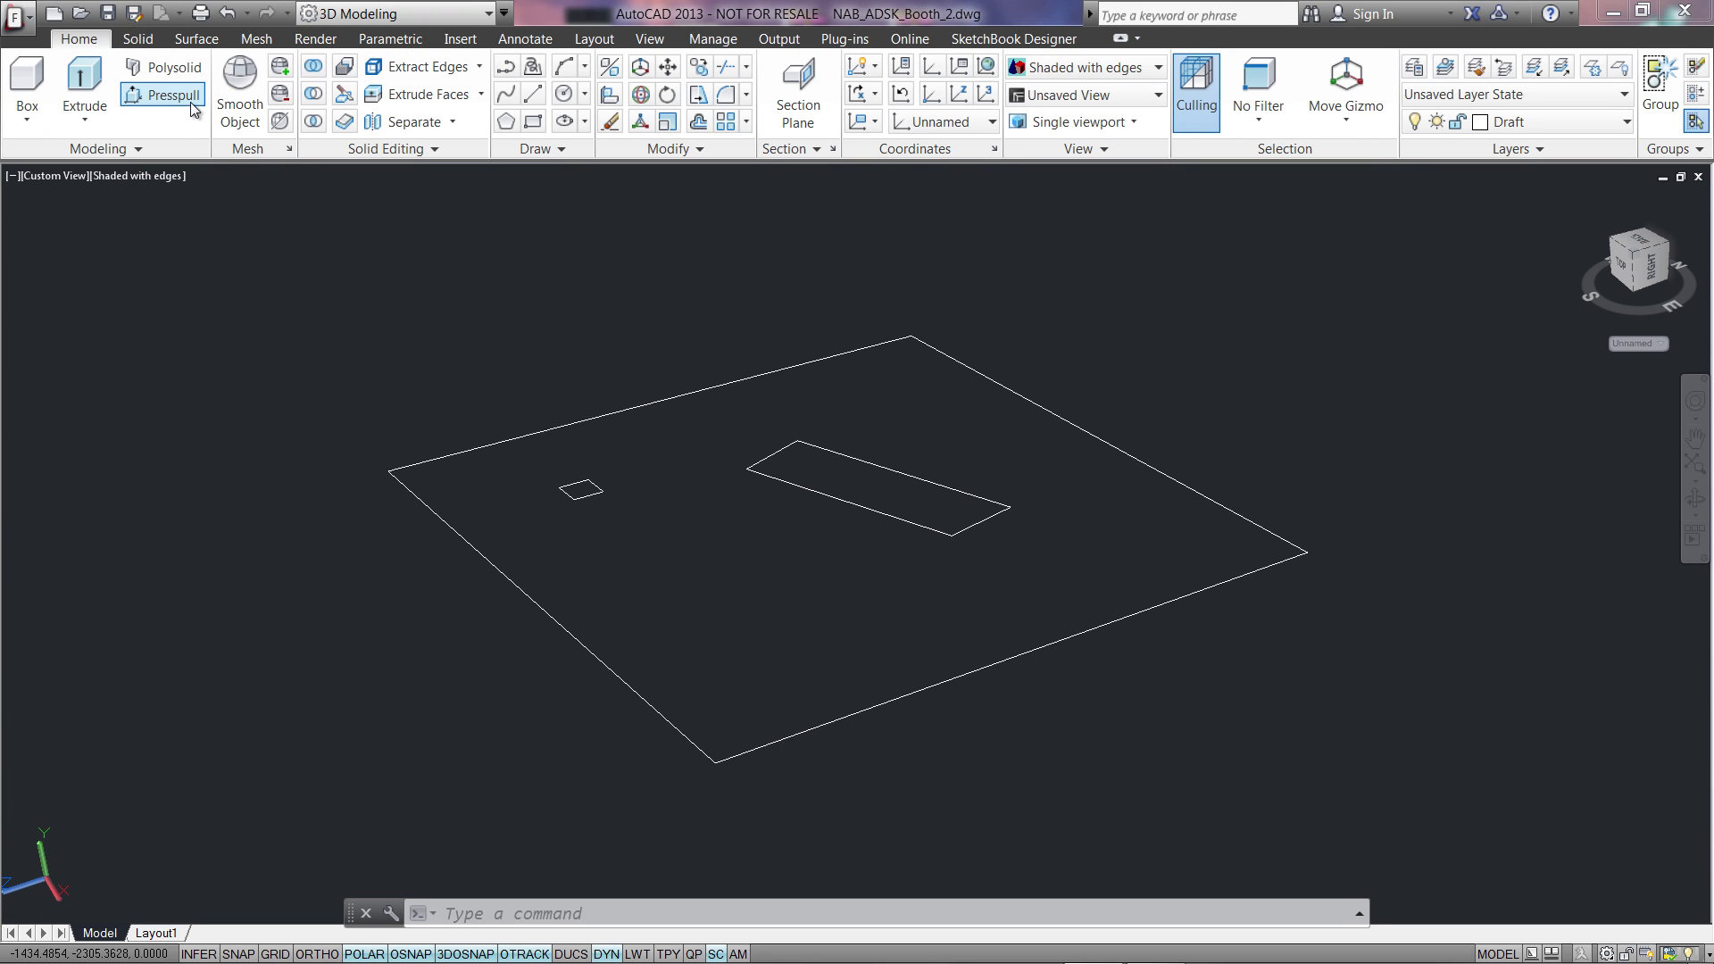
Presspull the large outline, the long inner rectangle and the small square together into thin solids, using the Multiple option
{"action": "left_click", "coordinate": [181, 95]}
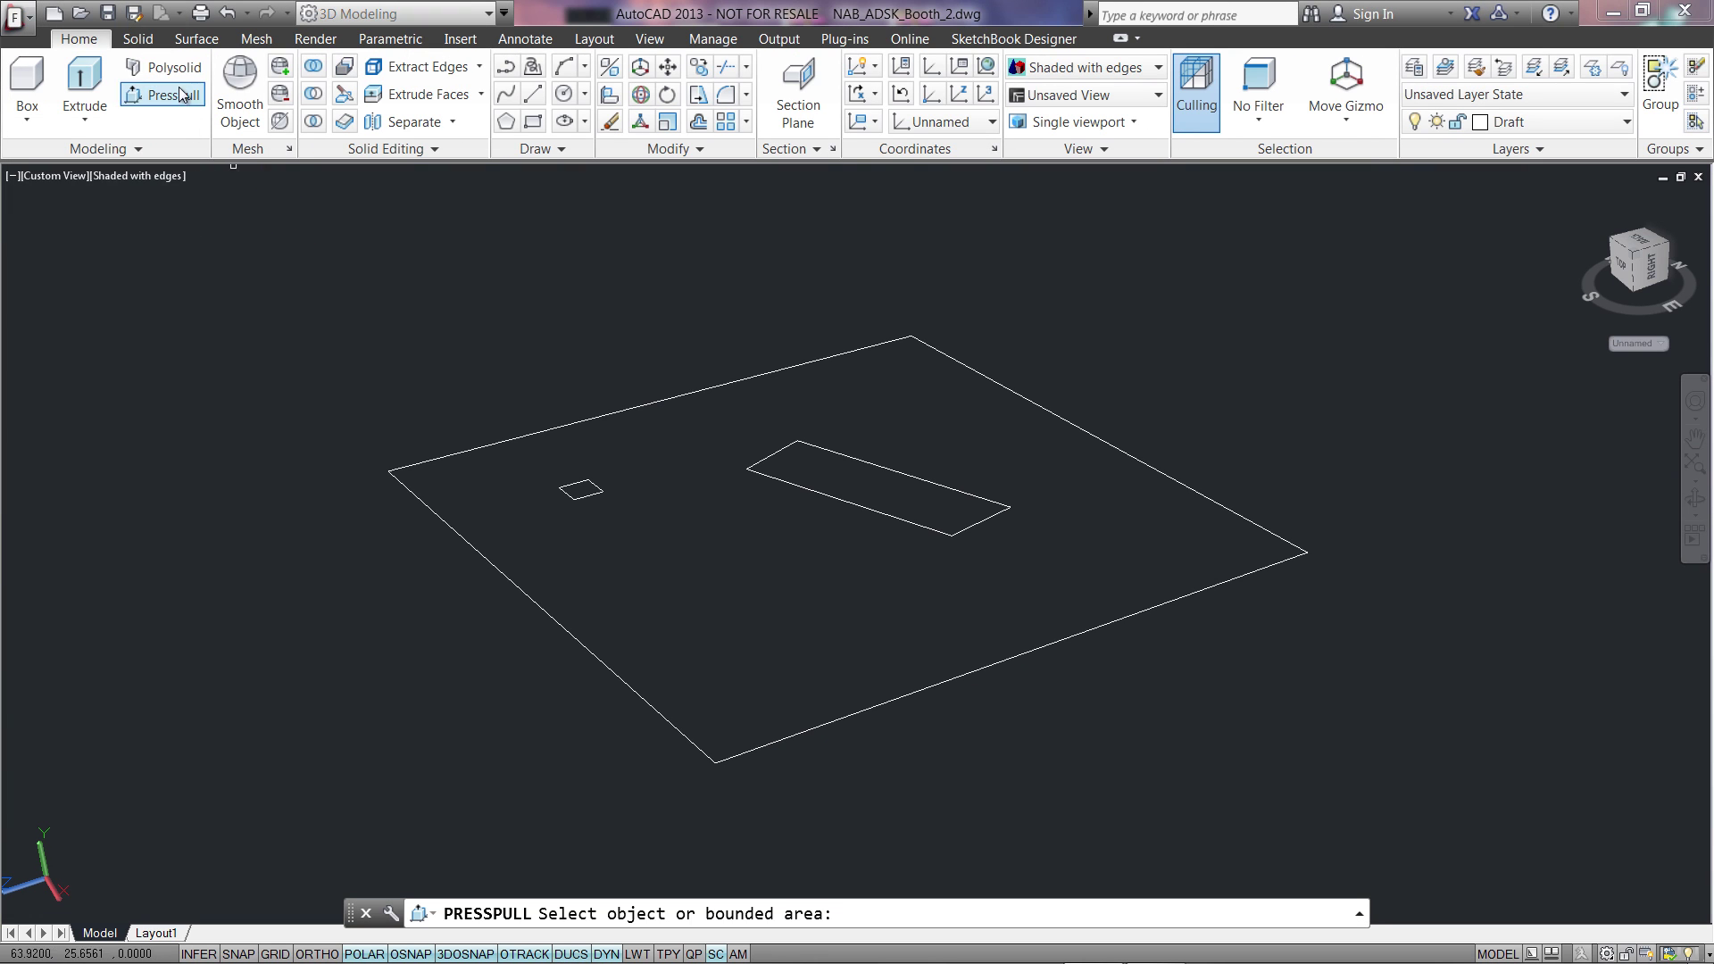
{"action": "left_click", "coordinate": [1031, 651]}
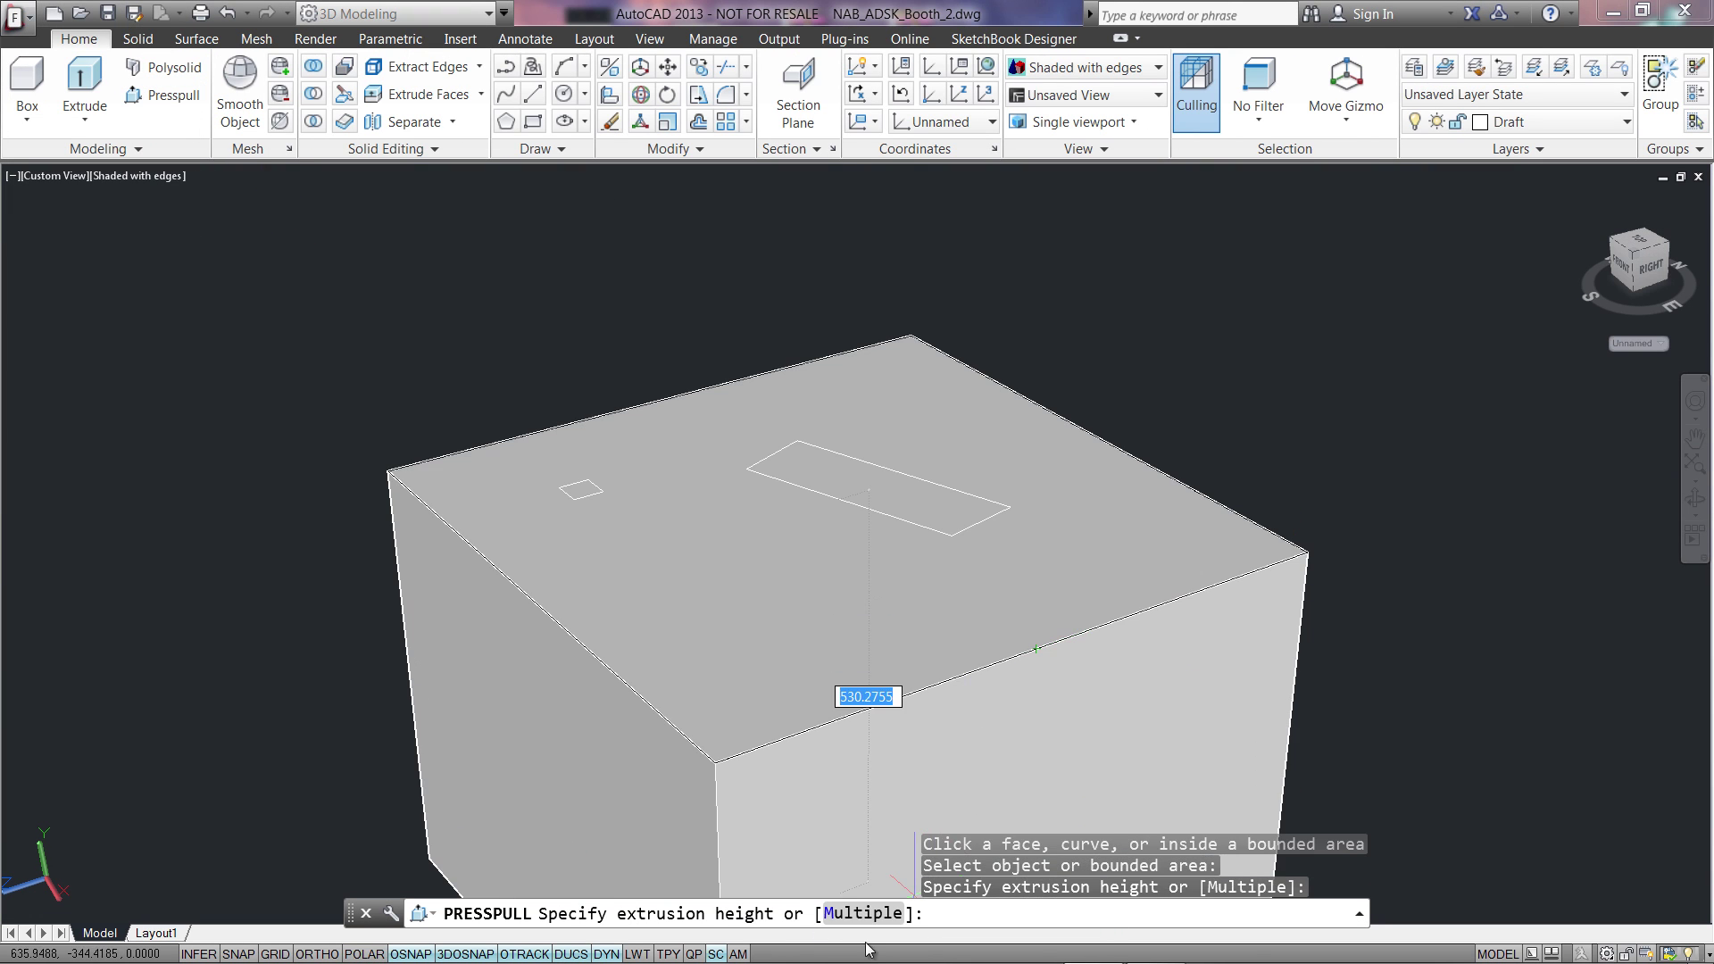
{"action": "left_click", "coordinate": [868, 915]}
{"action": "left_click", "coordinate": [887, 509]}
{"action": "left_click", "coordinate": [581, 490]}
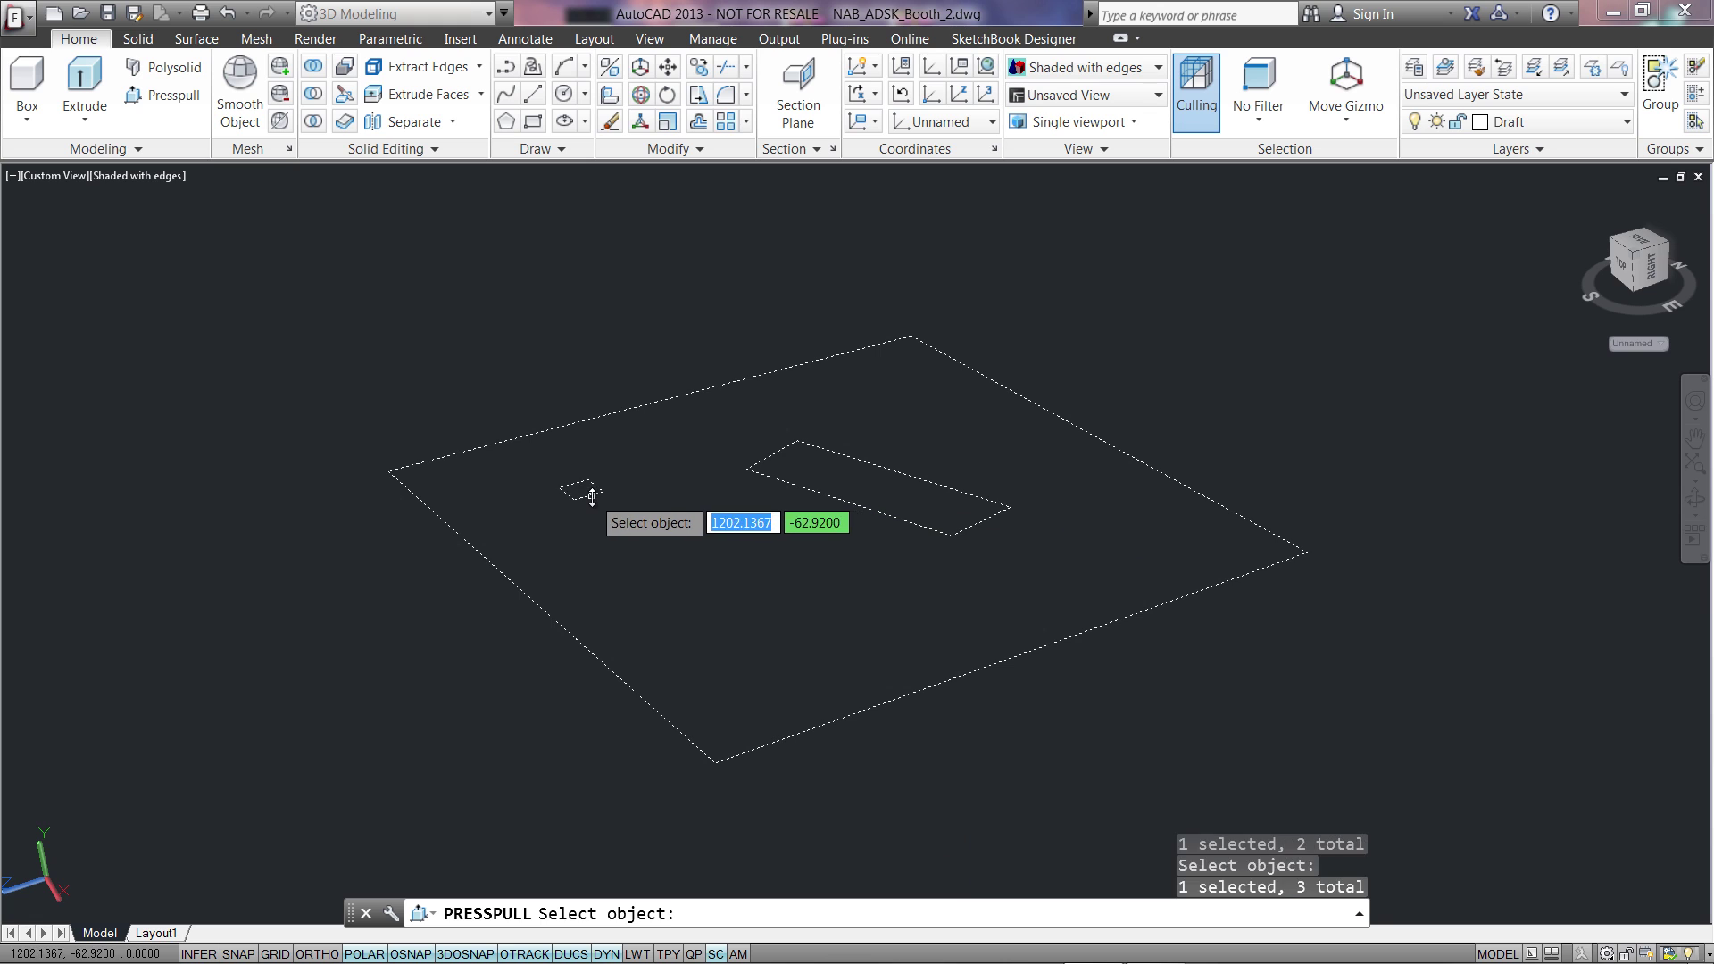
{"action": "left_click", "coordinate": [600, 477]}
{"action": "key", "text": "Return"}
{"action": "left_click", "coordinate": [617, 461]}
Presspull the long rectangle by 8 and the small square by 3
{"action": "left_click", "coordinate": [913, 475]}
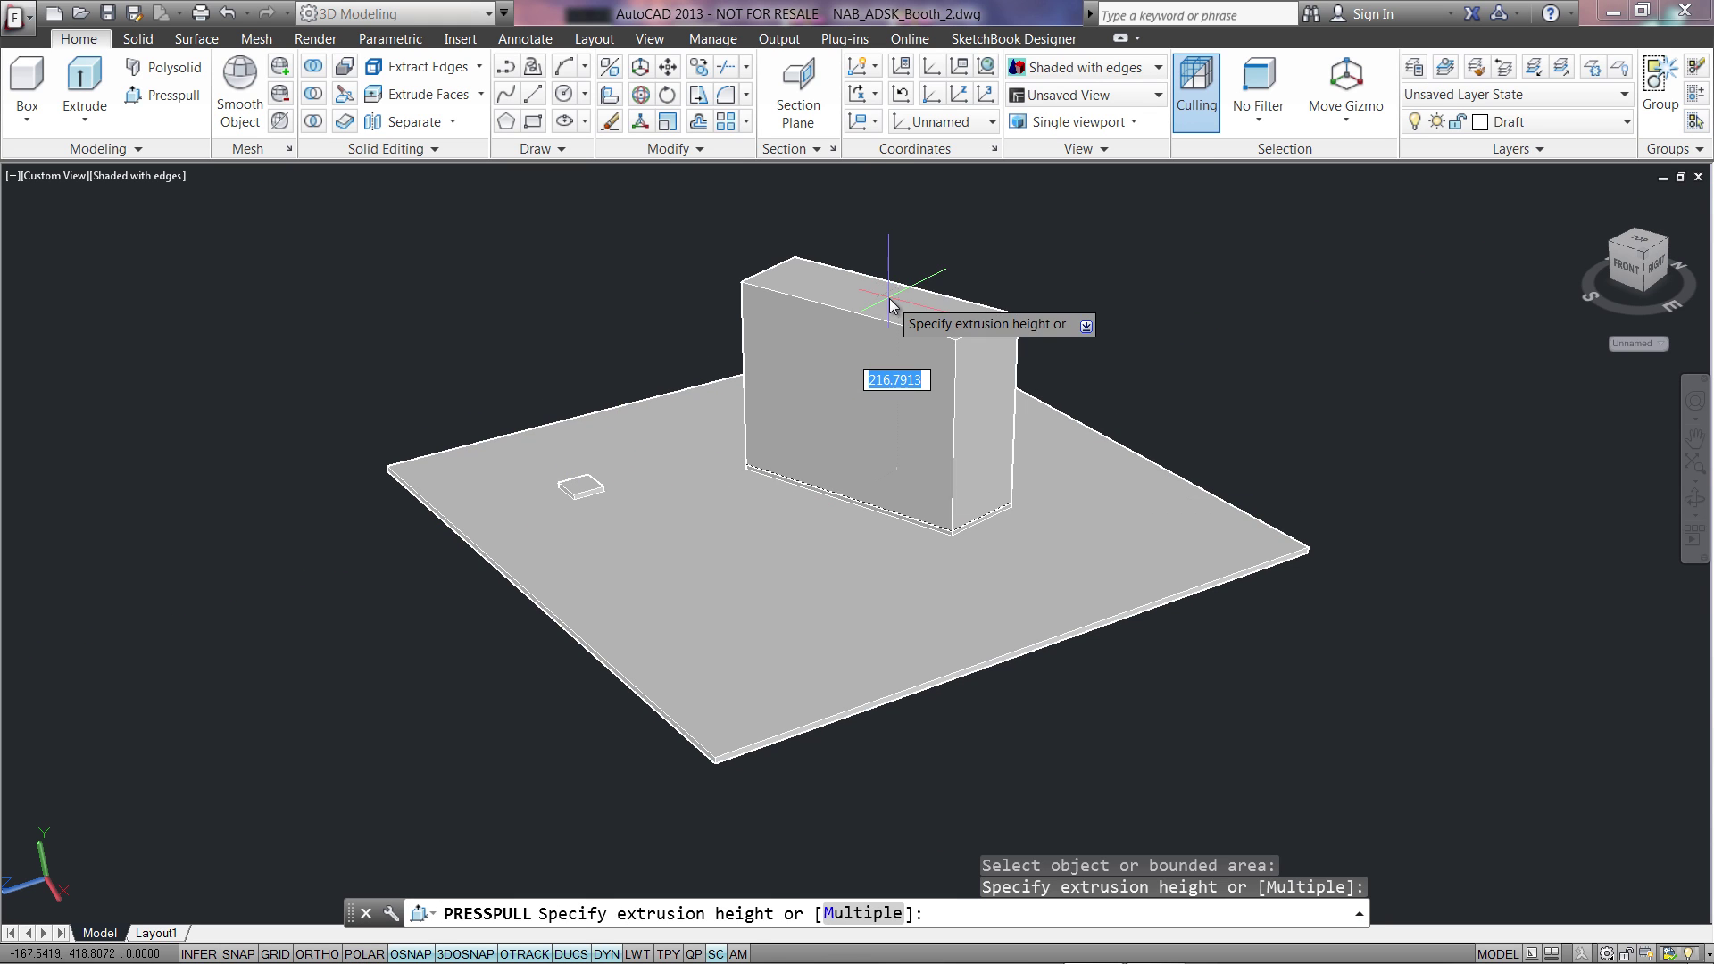
{"action": "type", "text": "8"}
{"action": "key", "text": "Return"}
{"action": "left_click", "coordinate": [581, 485]}
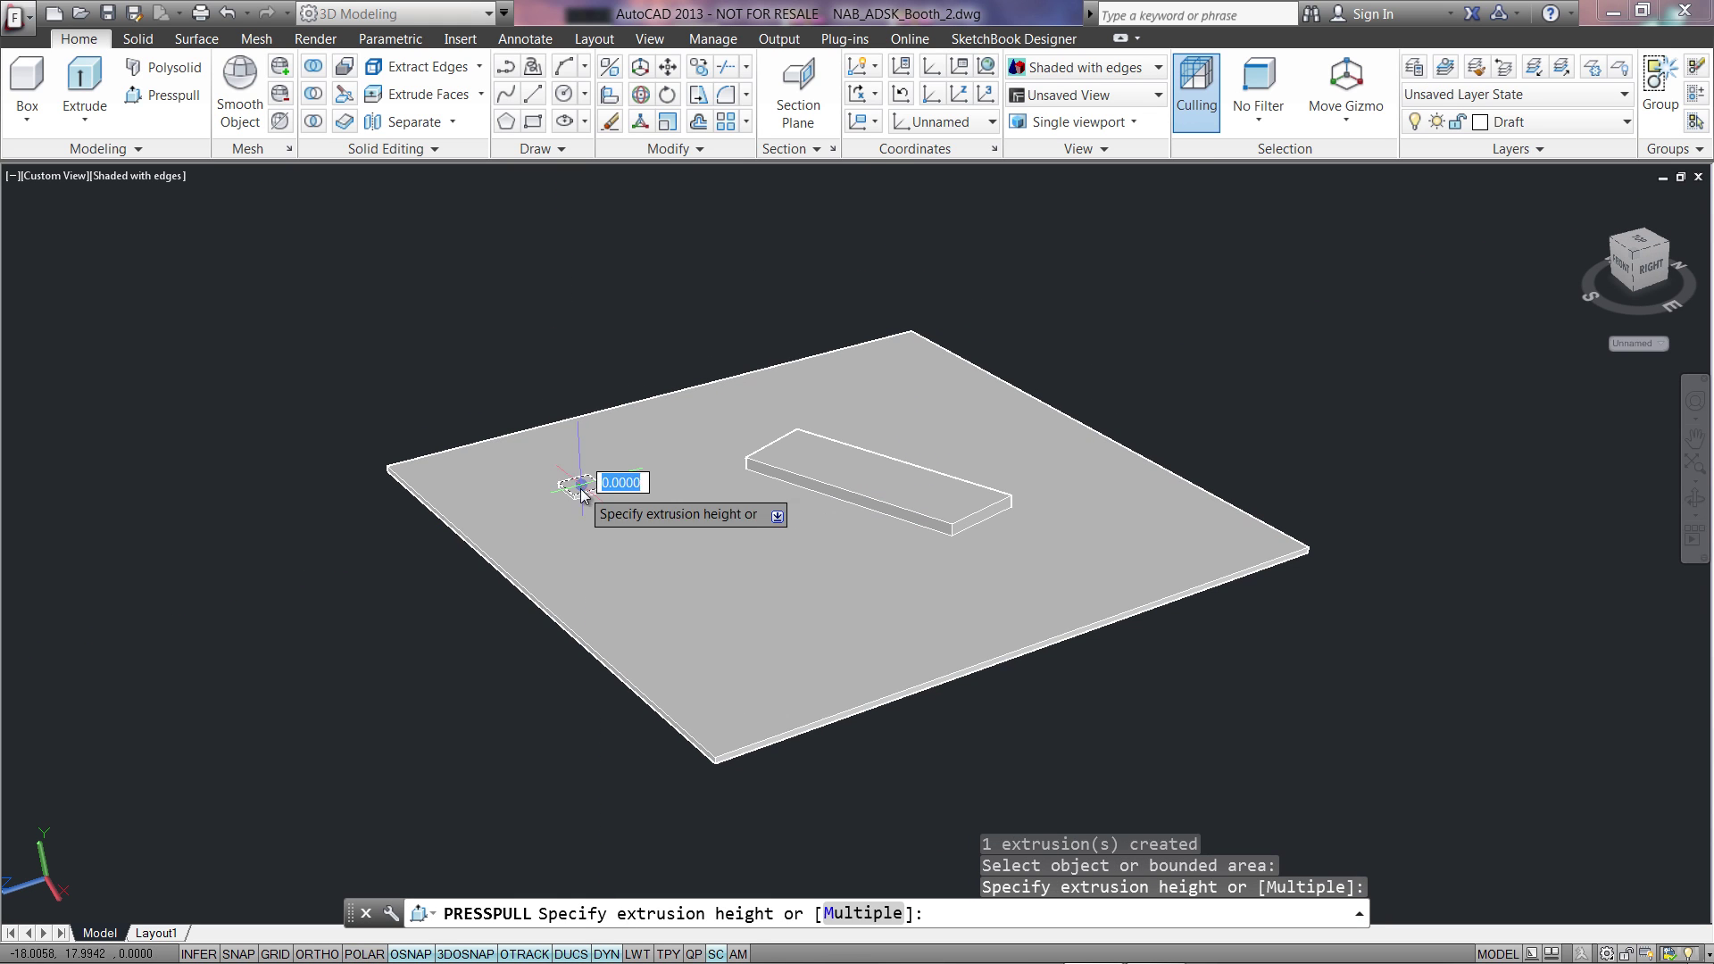
{"action": "type", "text": "3"}
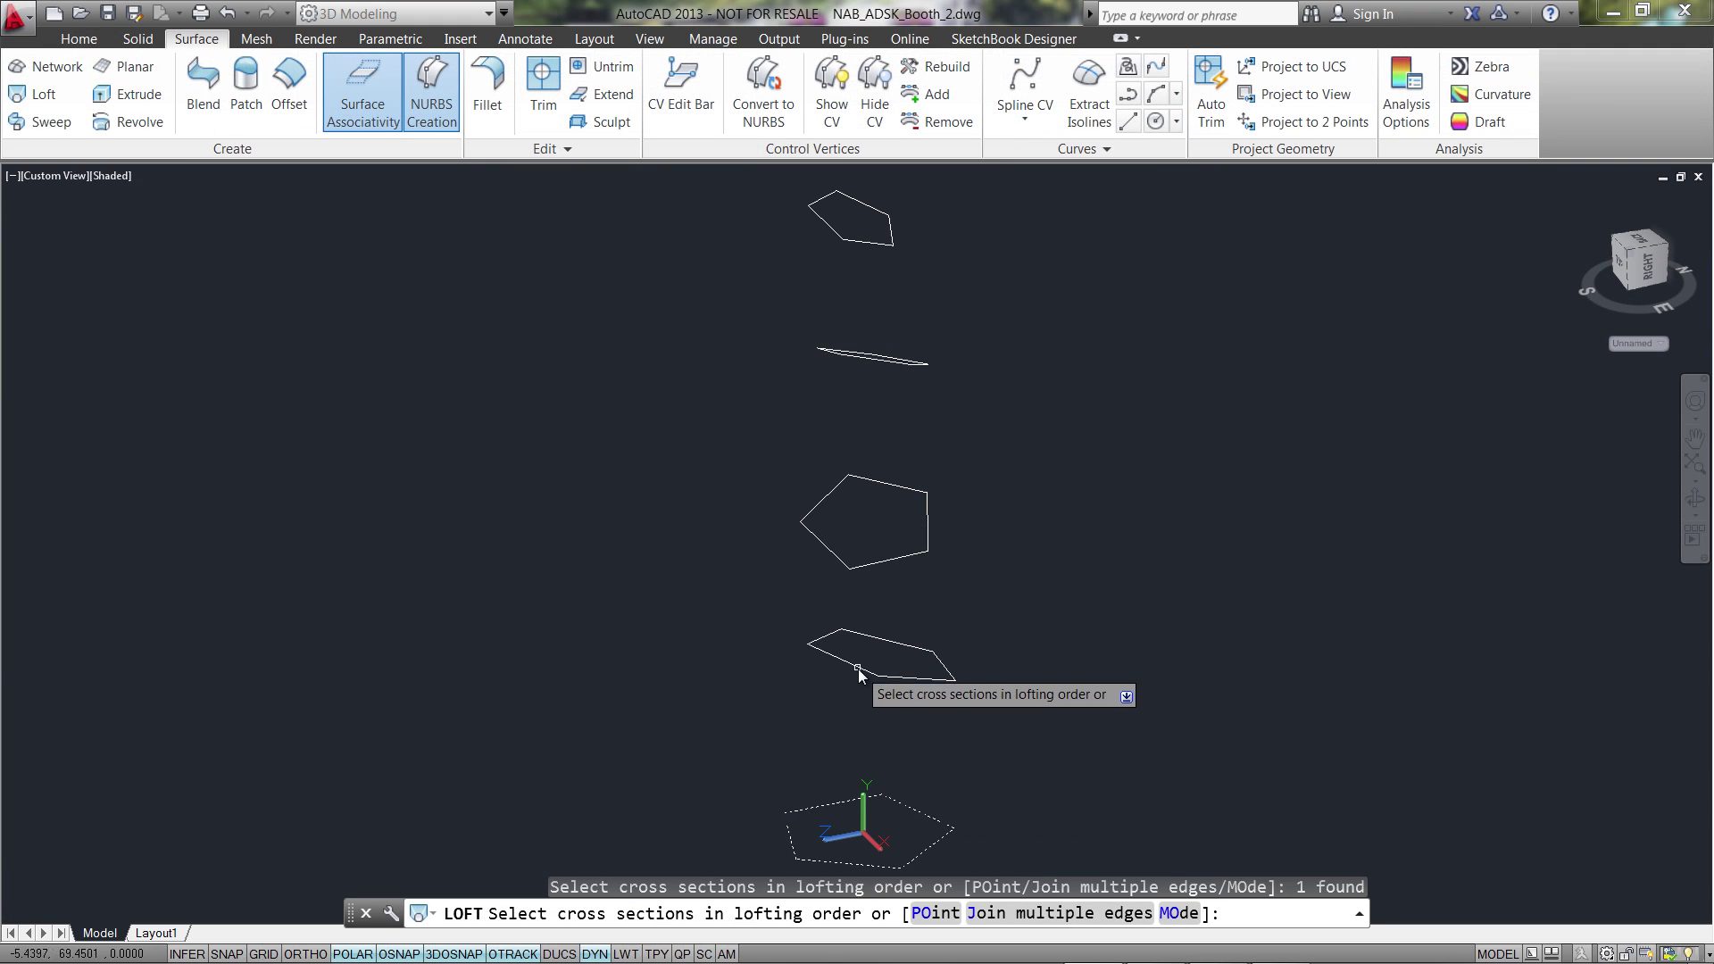
Loft a surface through the five pentagonal cross sections in order from the lowest to the highest
{"action": "left_click", "coordinate": [872, 556]}
{"action": "left_click", "coordinate": [879, 358]}
{"action": "left_click", "coordinate": [880, 358]}
{"action": "left_click", "coordinate": [890, 231]}
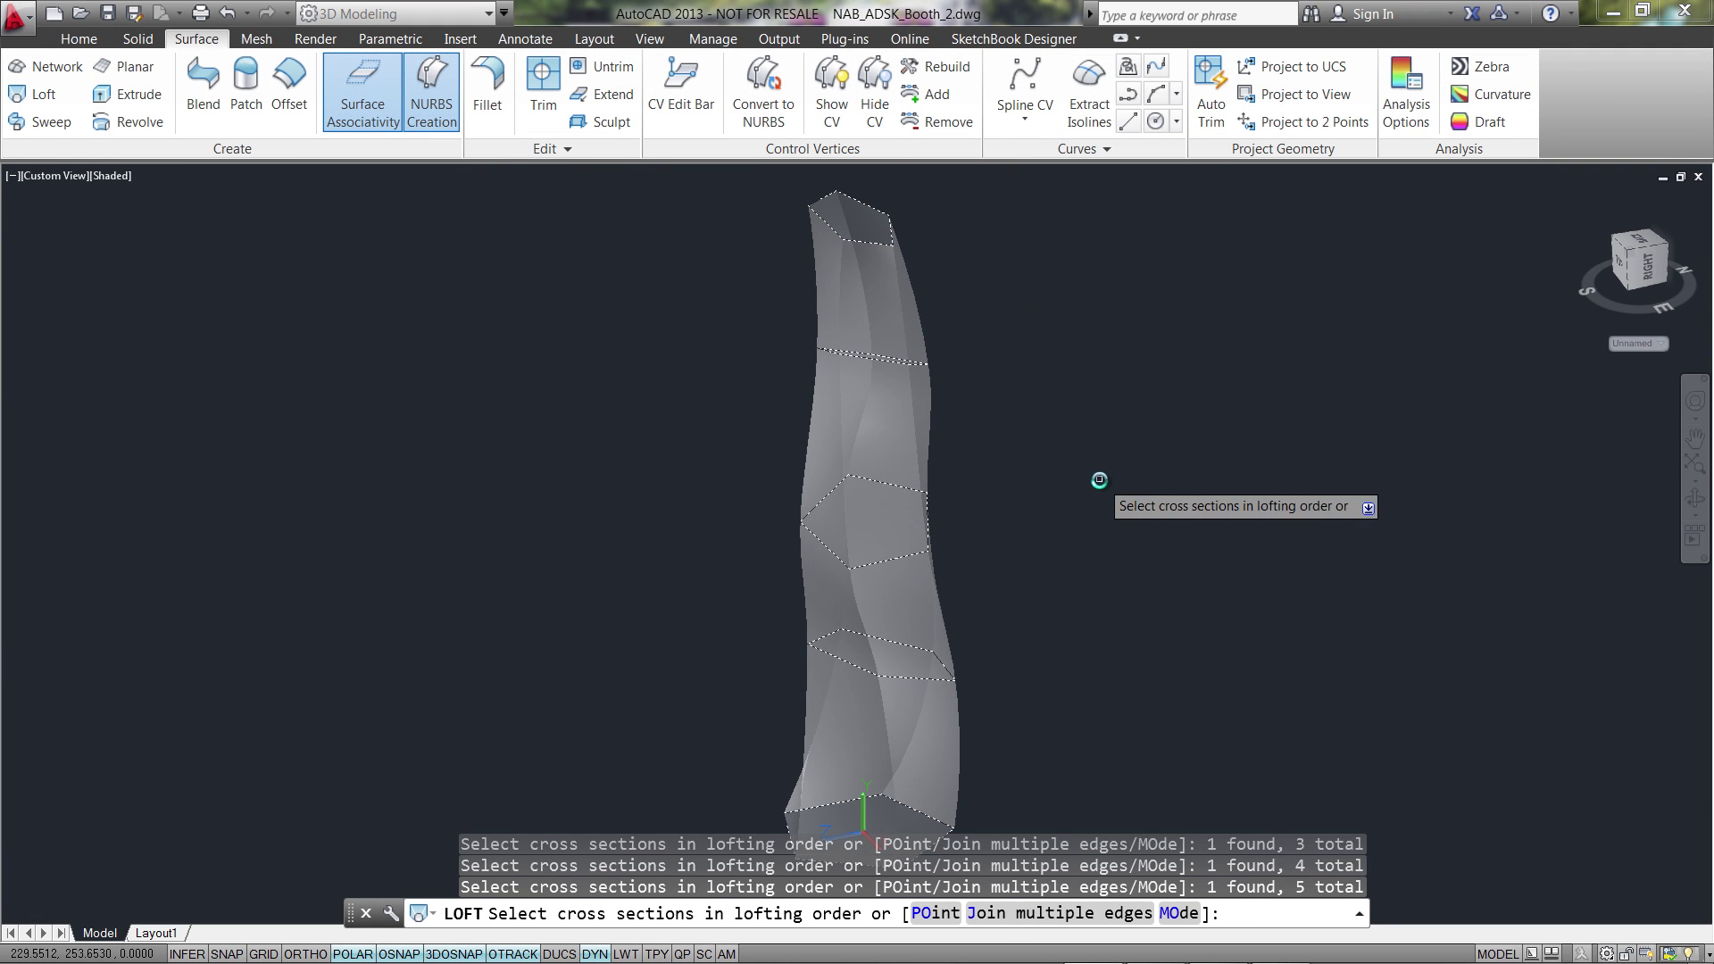
{"action": "key", "text": "Return"}
Set the loft's surface control to draft angles, with a start angle of 120 and an end angle of 90
{"action": "type", "text": "S"}
{"action": "key", "text": "Return"}
{"action": "left_click", "coordinate": [1132, 328]}
{"action": "left_click", "coordinate": [1132, 491]}
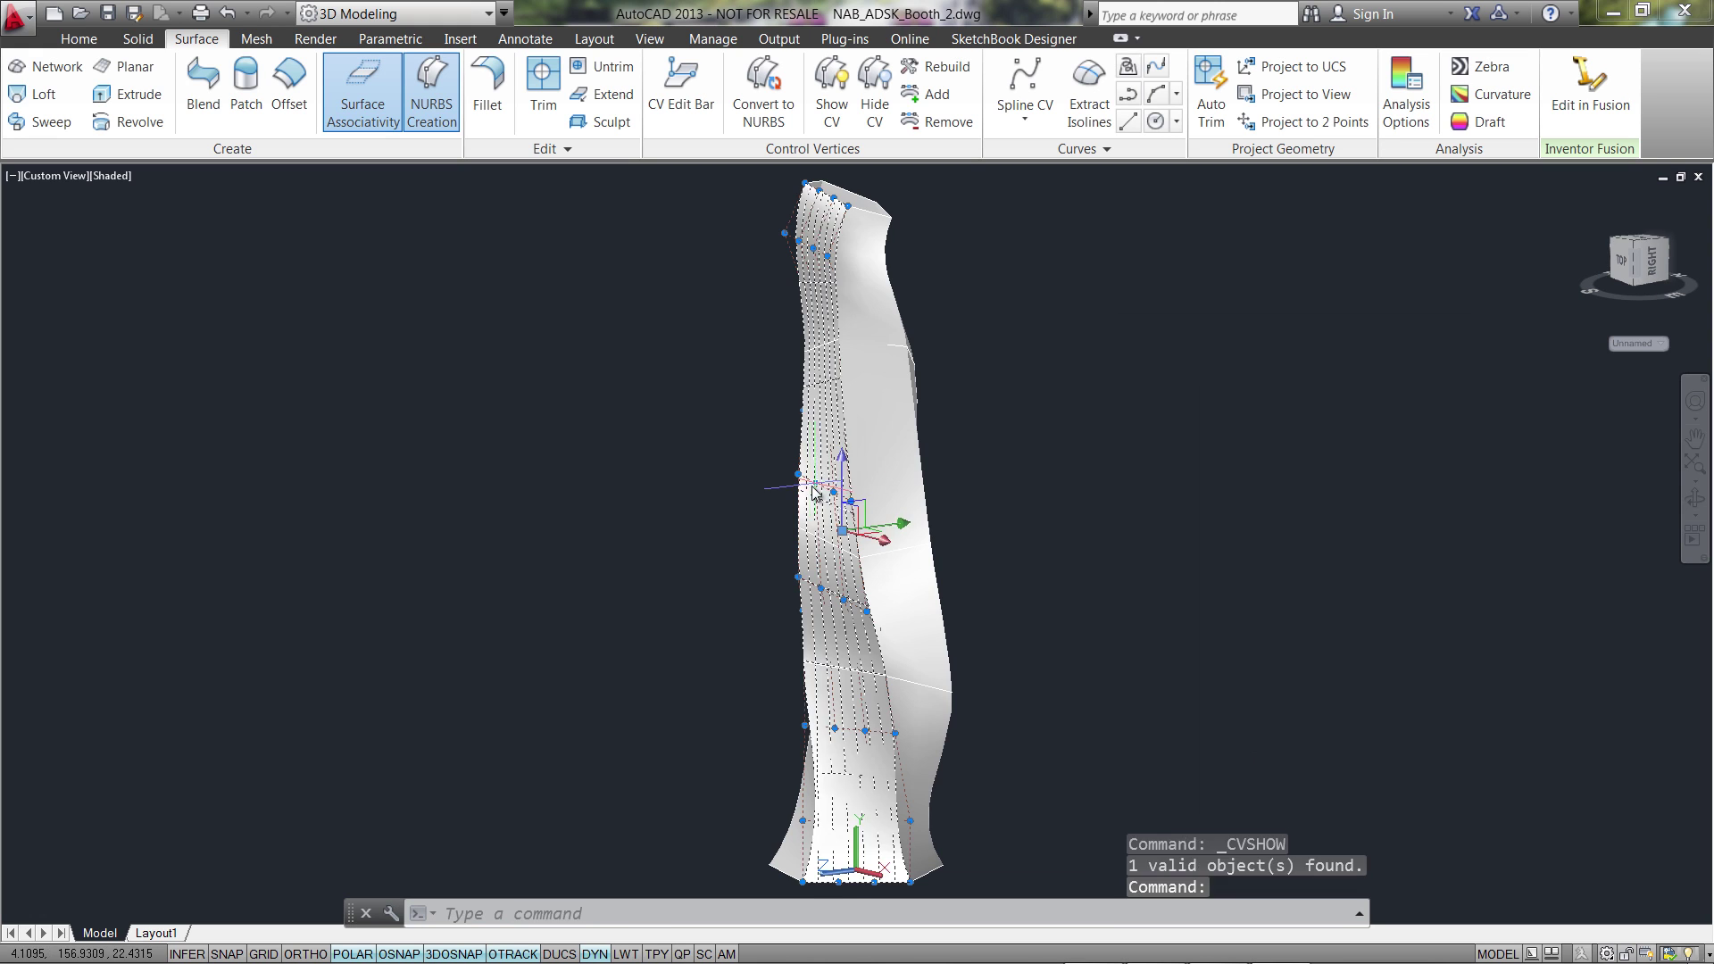
Stretch two control vertices of the lofted tower's front face outward, one at mid-height and one near the base
{"action": "left_click", "coordinate": [815, 483]}
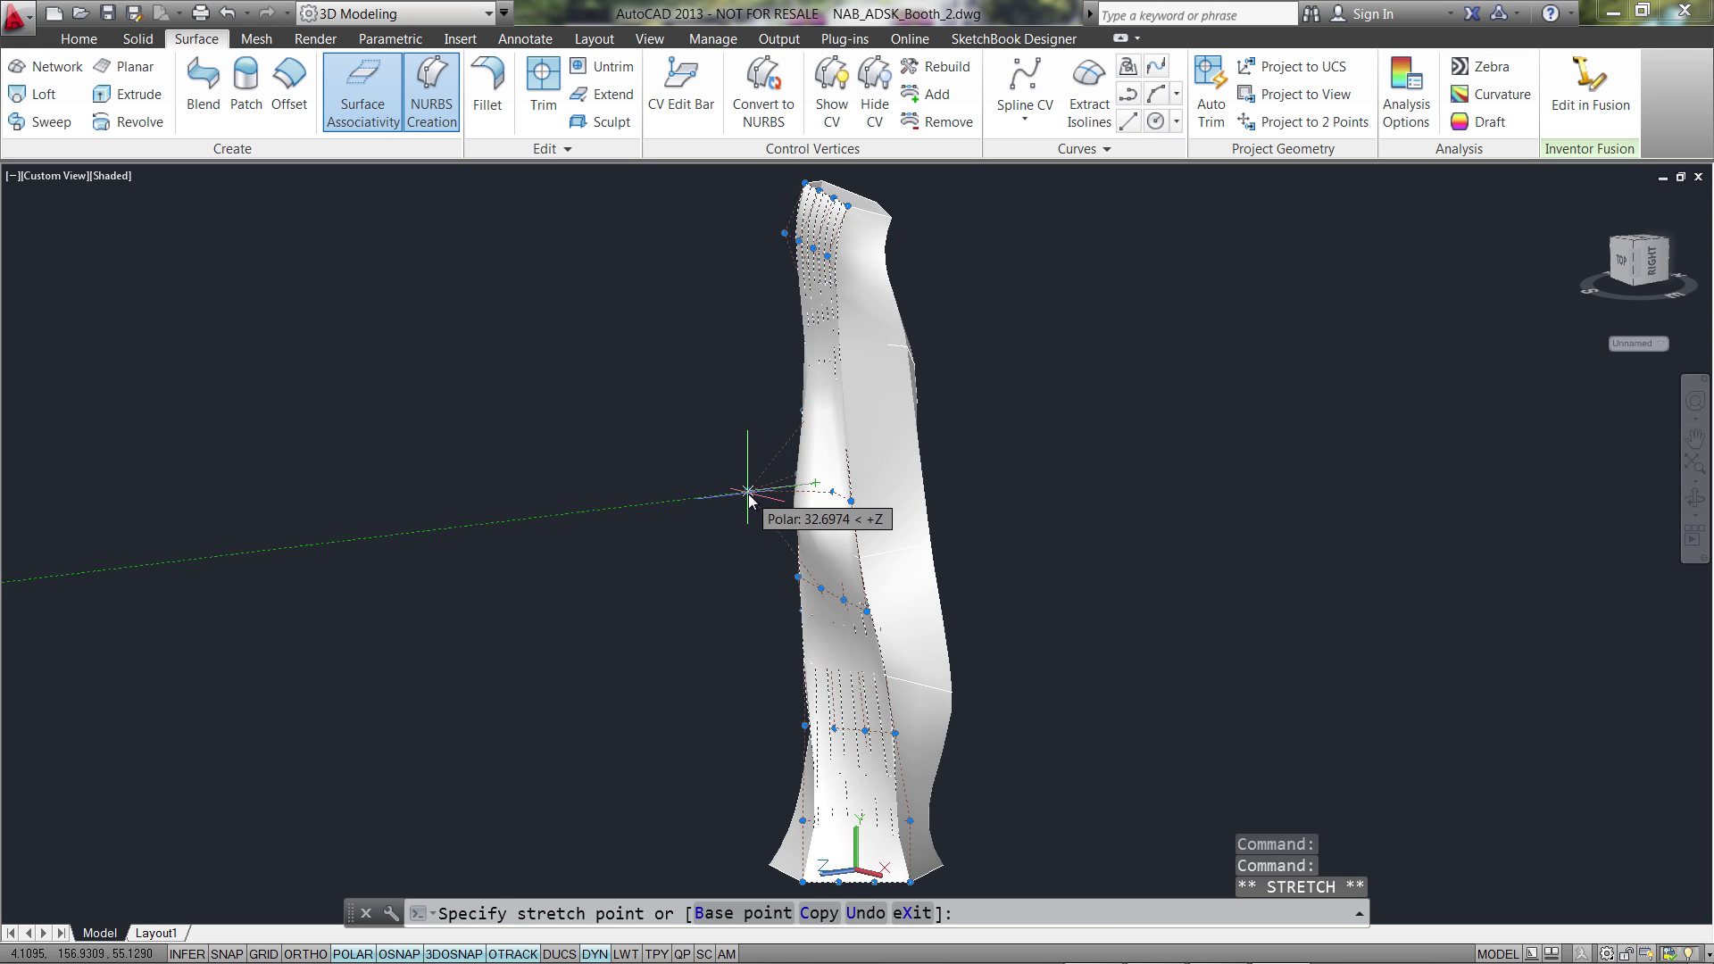
{"action": "left_click", "coordinate": [747, 491]}
{"action": "left_click", "coordinate": [865, 730]}
{"action": "key", "text": "shift"}
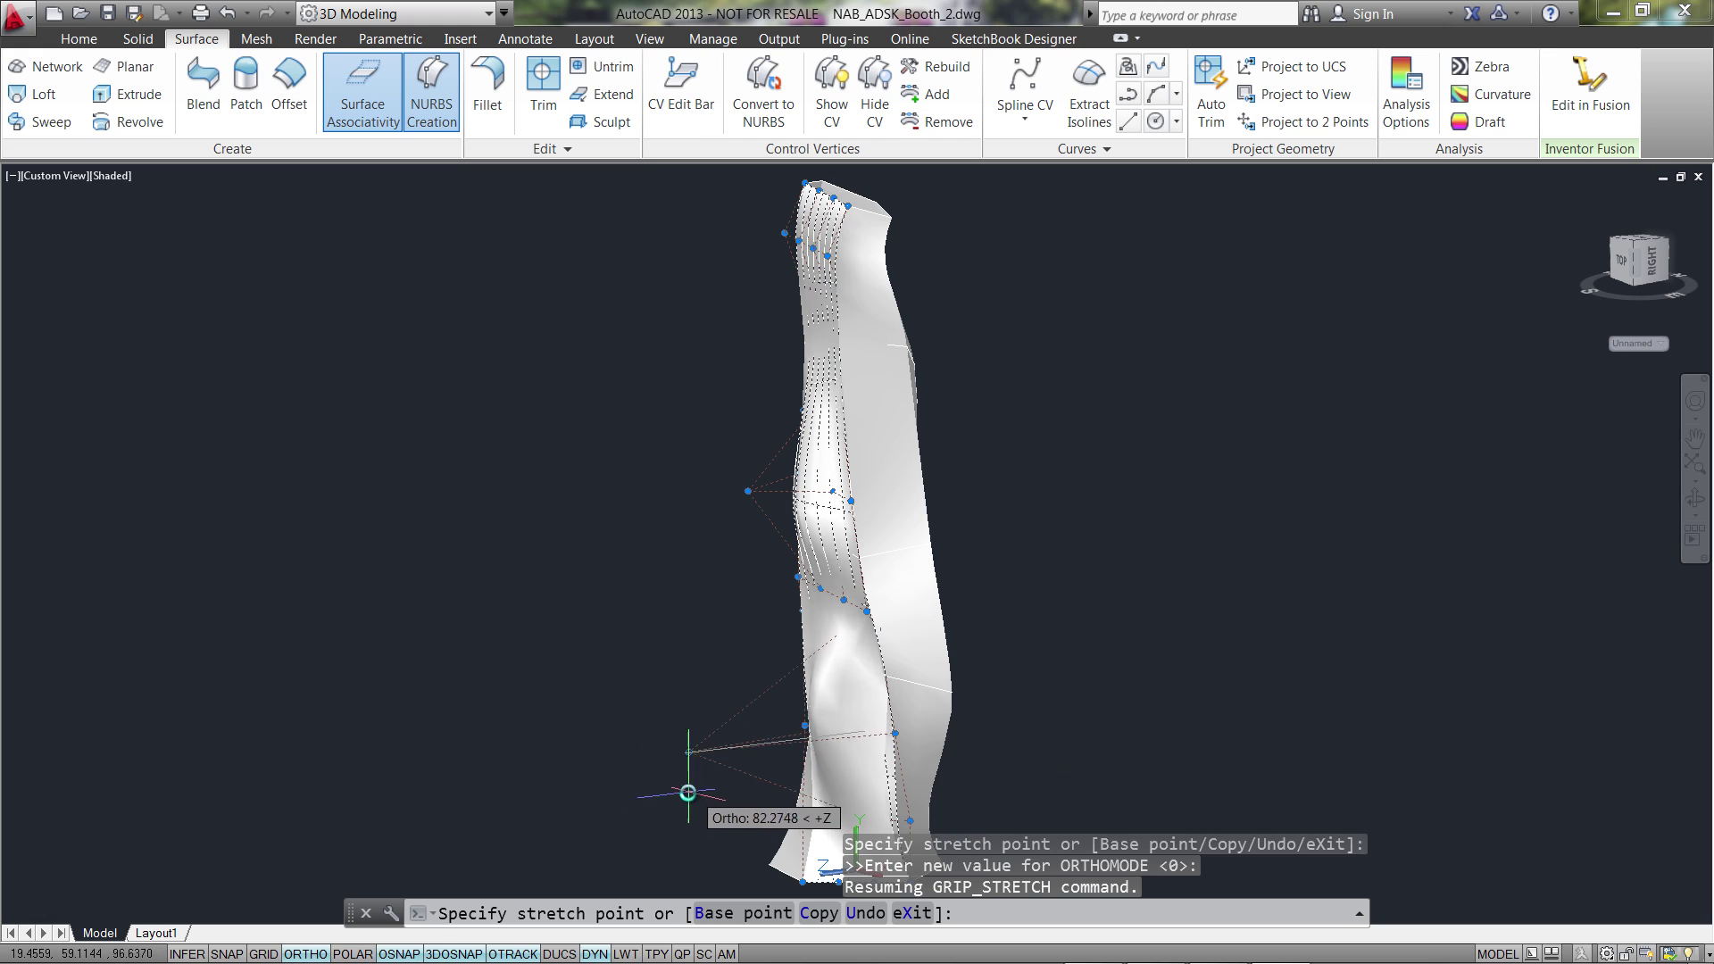
{"action": "left_click", "coordinate": [682, 799]}
{"action": "key", "text": "Escape"}
Hide the control vertices of the lofted tower surface
{"action": "middle_click_drag", "start_coordinate": [853, 717], "coordinate": [968, 616], "text": "shift"}
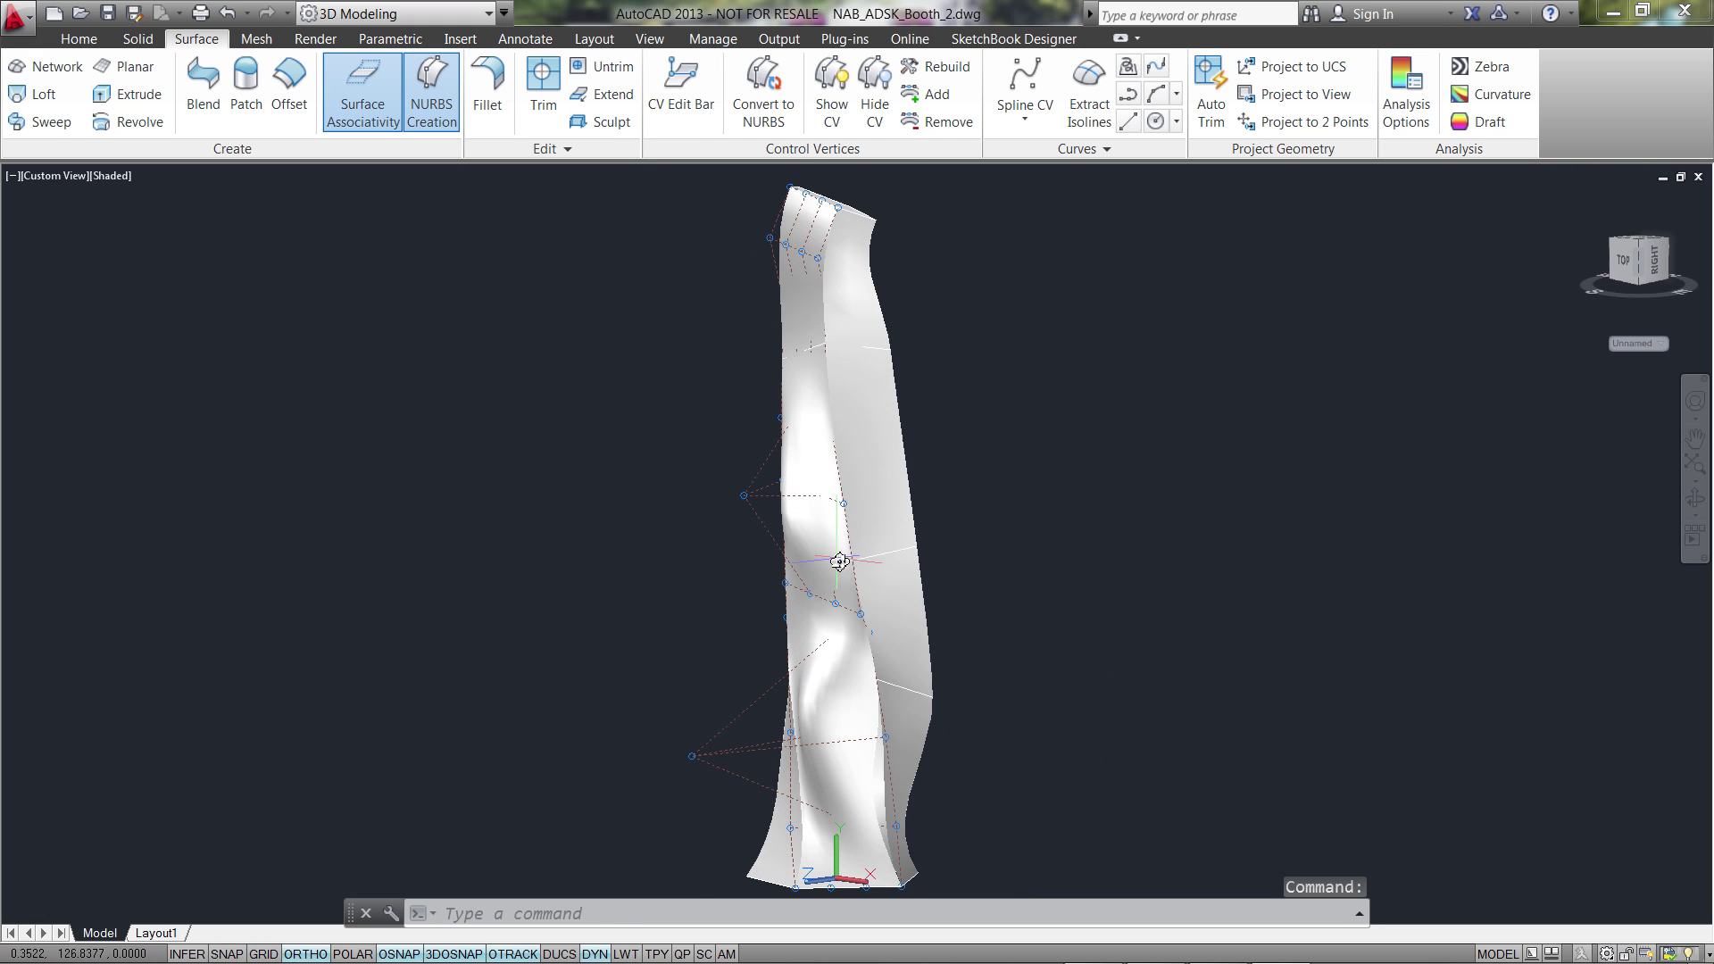
{"action": "left_click", "coordinate": [839, 562]}
{"action": "left_click", "coordinate": [879, 111]}
Extract isoline curves from the tower's front surface and switch the isoline direction
{"action": "middle_click_drag", "start_coordinate": [1009, 455], "coordinate": [1040, 473], "text": "shift"}
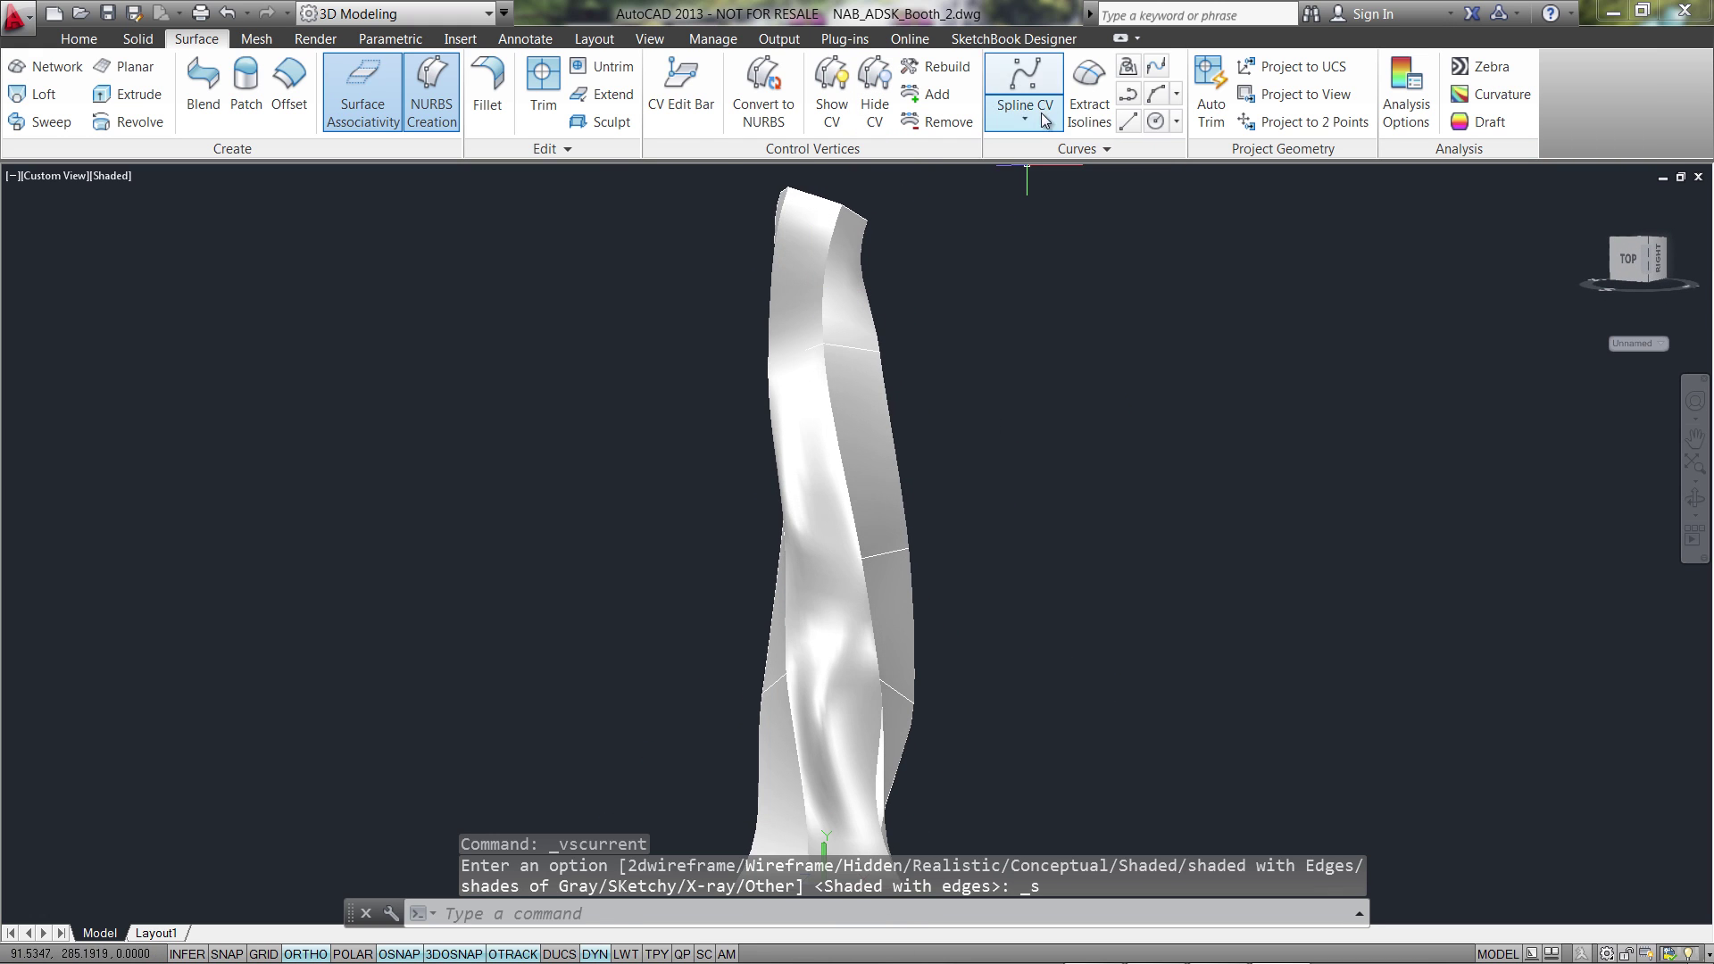
{"action": "left_click", "coordinate": [1087, 87]}
{"action": "left_click", "coordinate": [803, 309]}
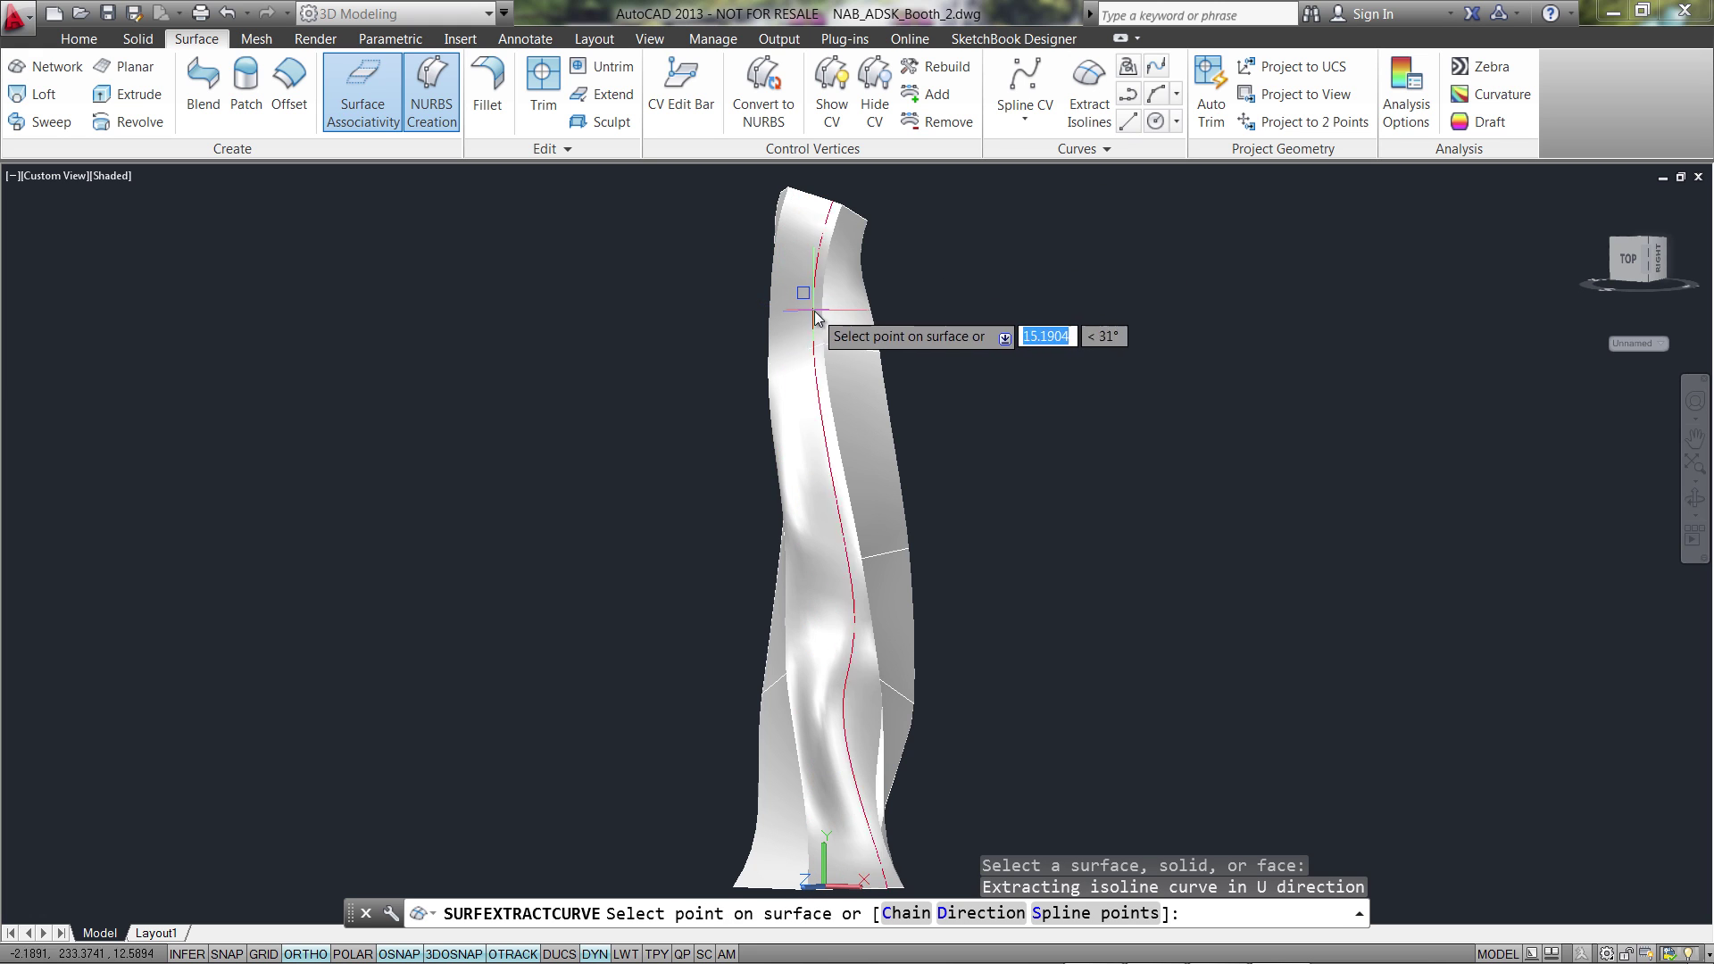
{"action": "left_click", "coordinate": [975, 914]}
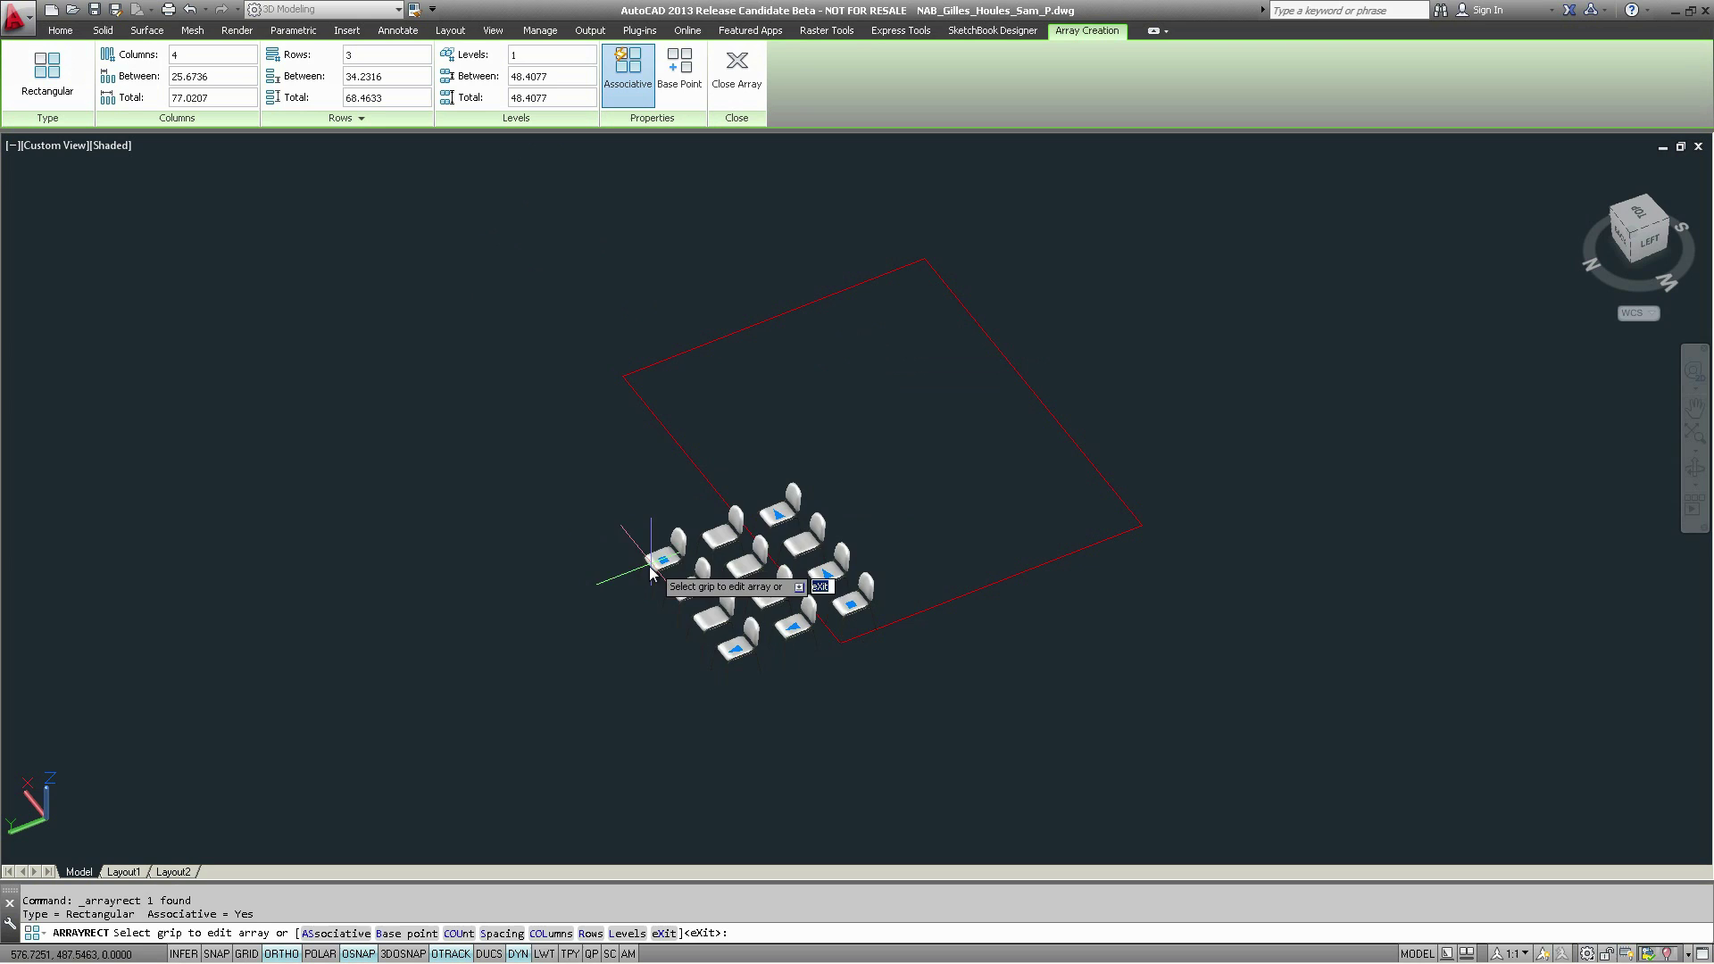
Fill the red rectangle with a 9-by-6 chair array and delete the corner chairs, the middle column and the two chairs beside its lower end
{"action": "left_click", "coordinate": [663, 561]}
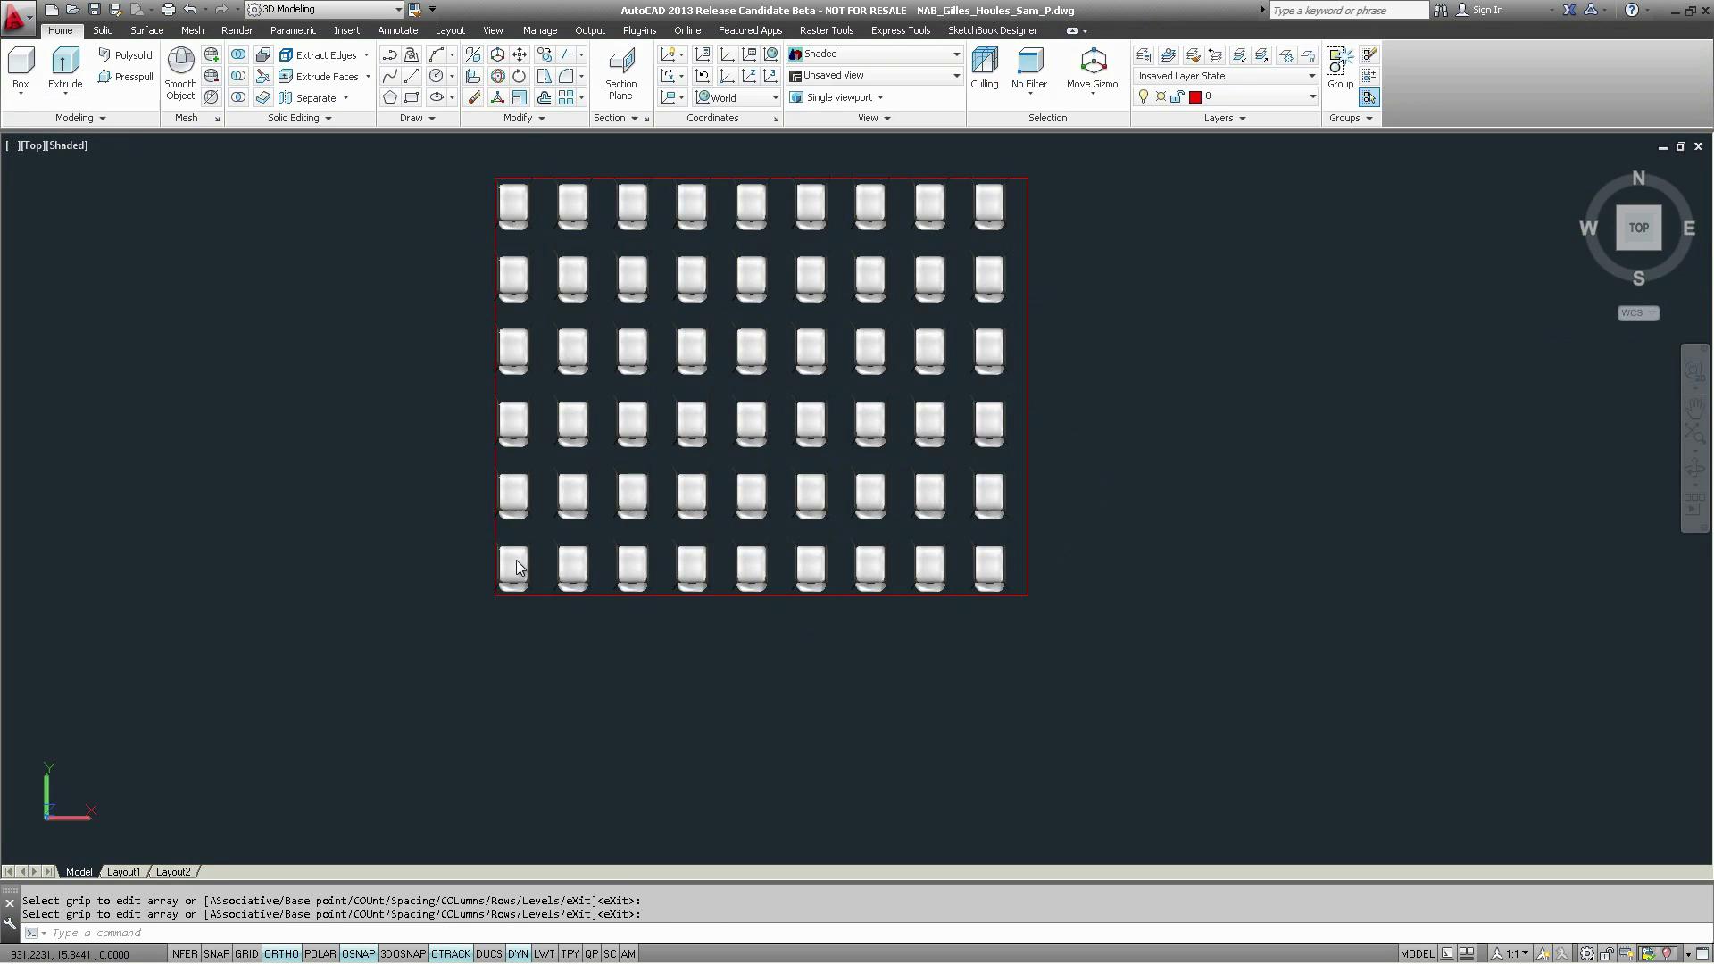
{"action": "left_click", "coordinate": [517, 561]}
{"action": "left_click", "coordinate": [528, 581], "text": "ctrl"}
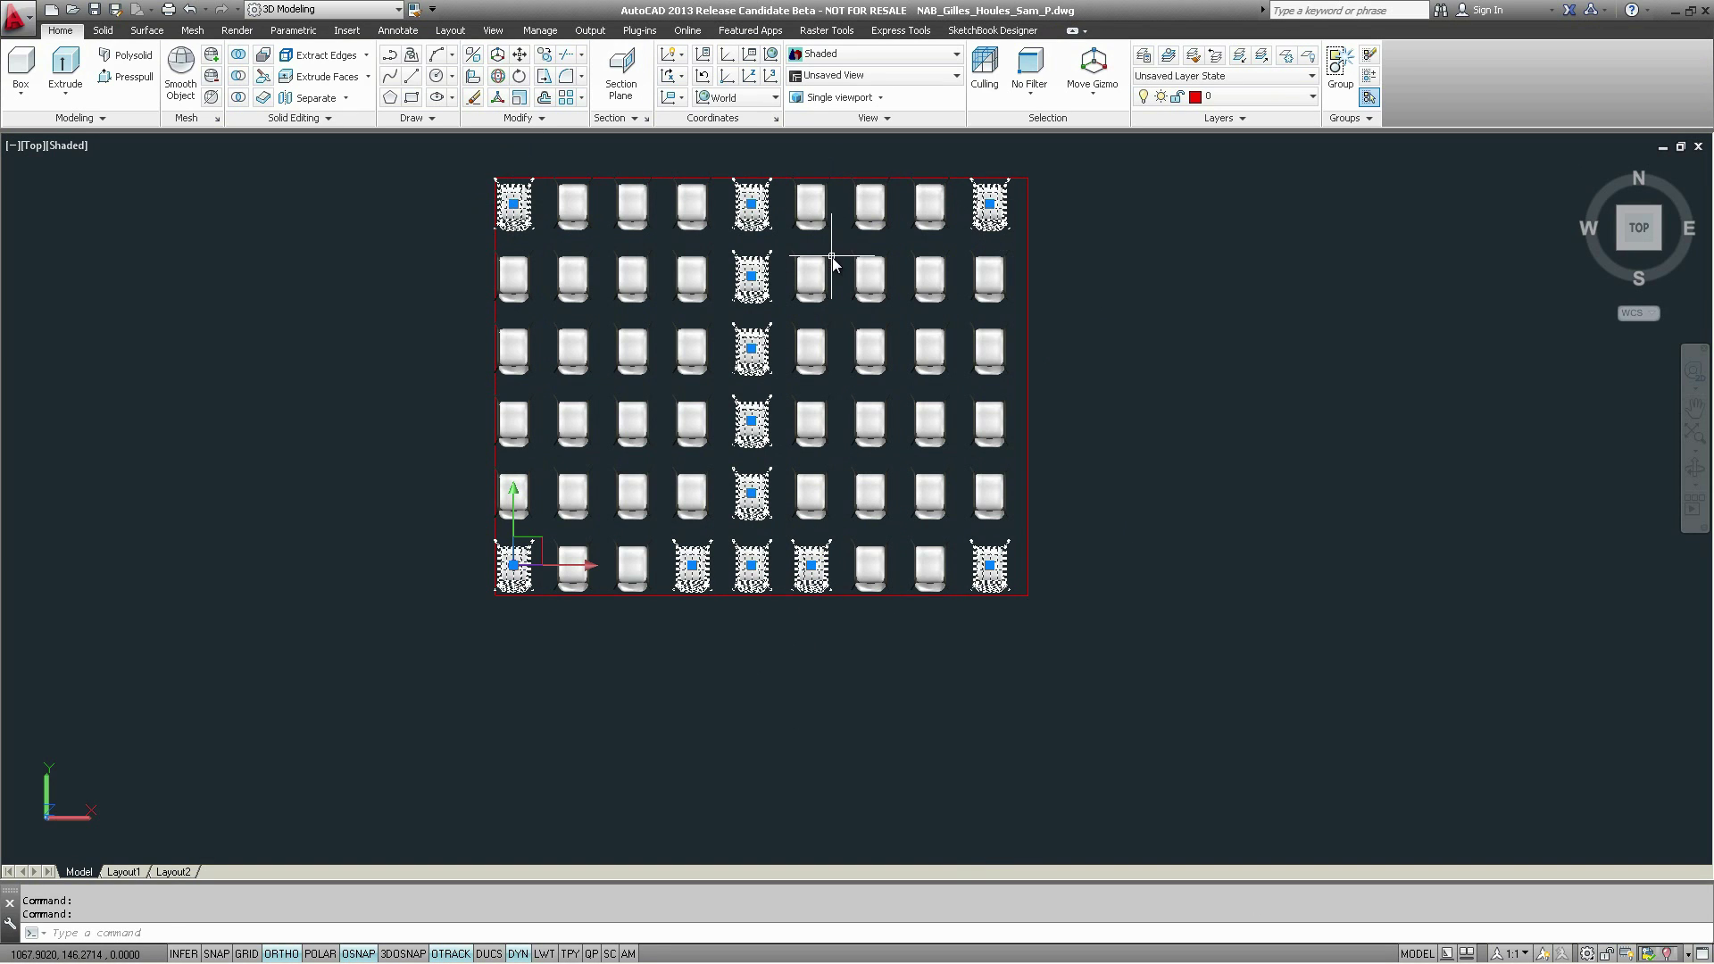
{"action": "key", "text": "Delete"}
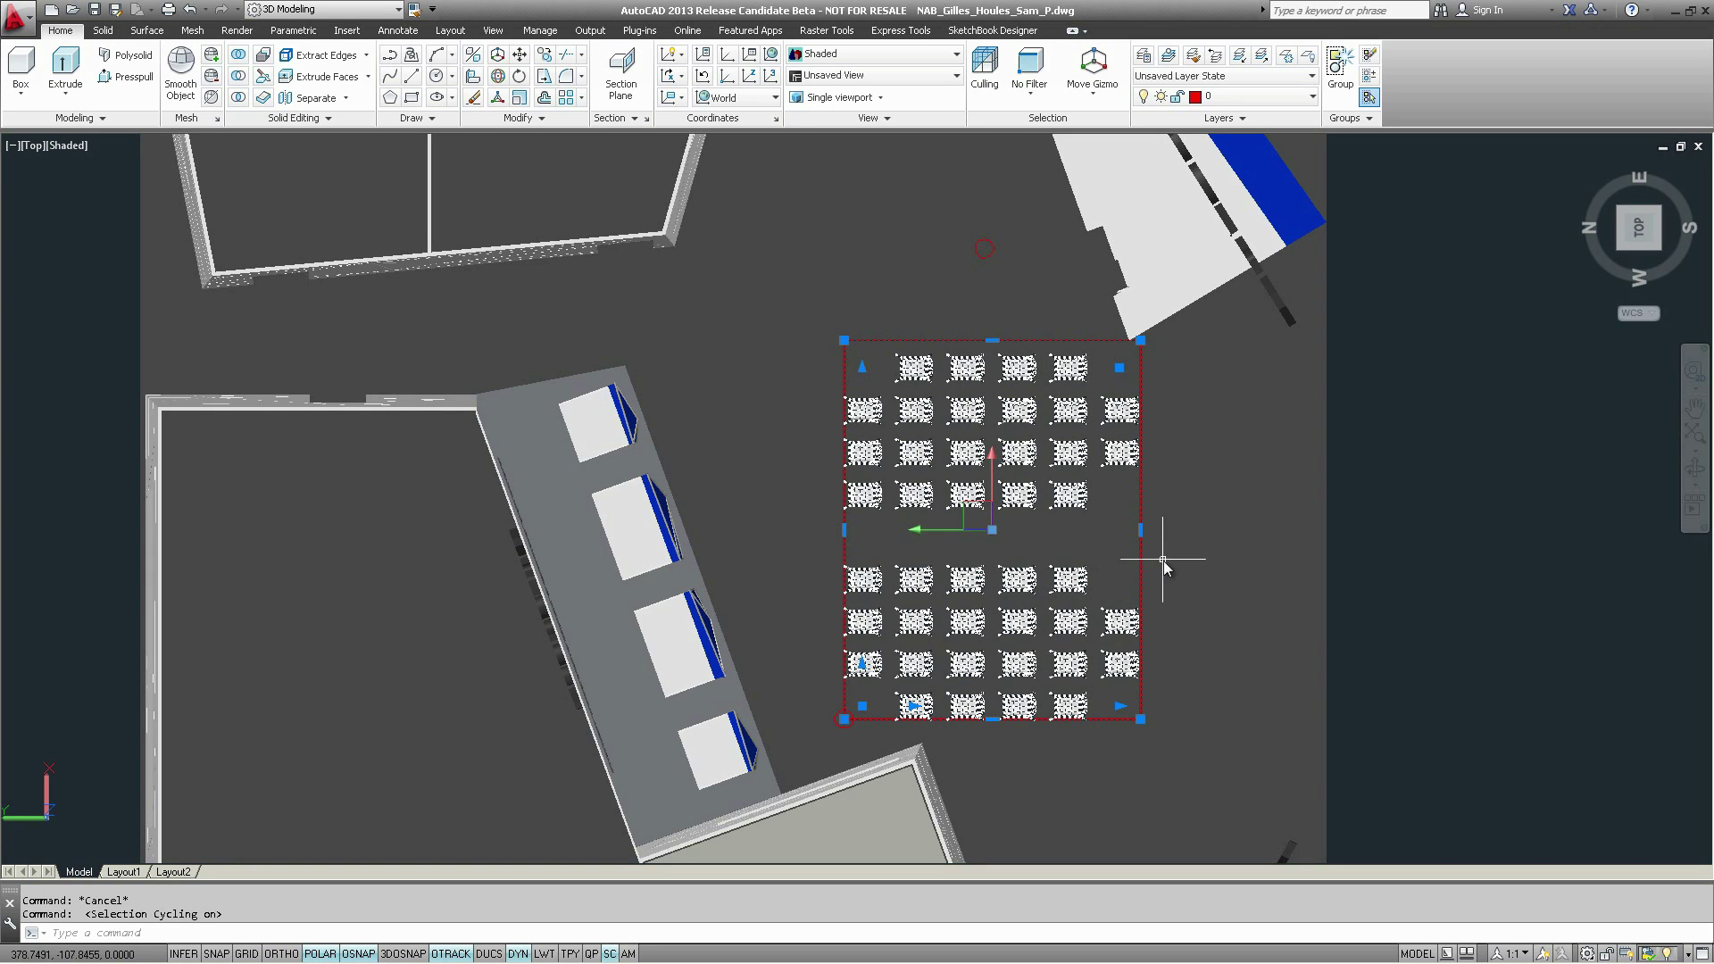
Rotate the chair array together with its red boundary, using a reference angle picked along the boundary
{"action": "type", "text": "ro"}
{"action": "key", "text": "Return"}
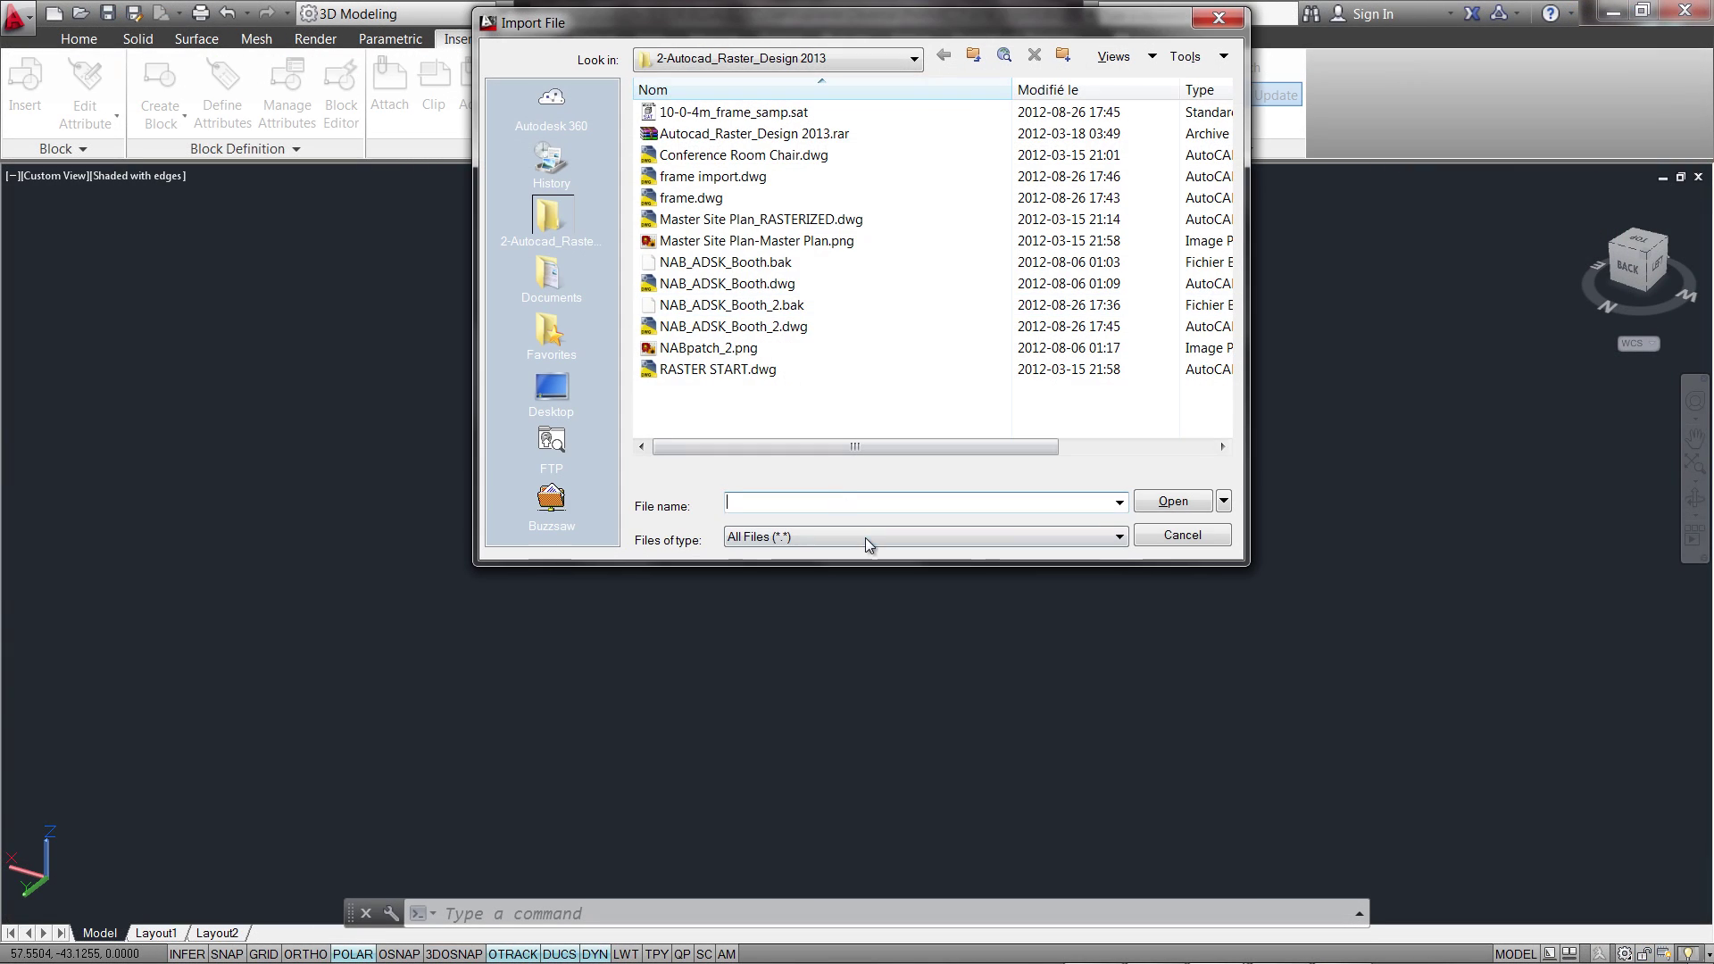
{"action": "left_click", "coordinate": [868, 537]}
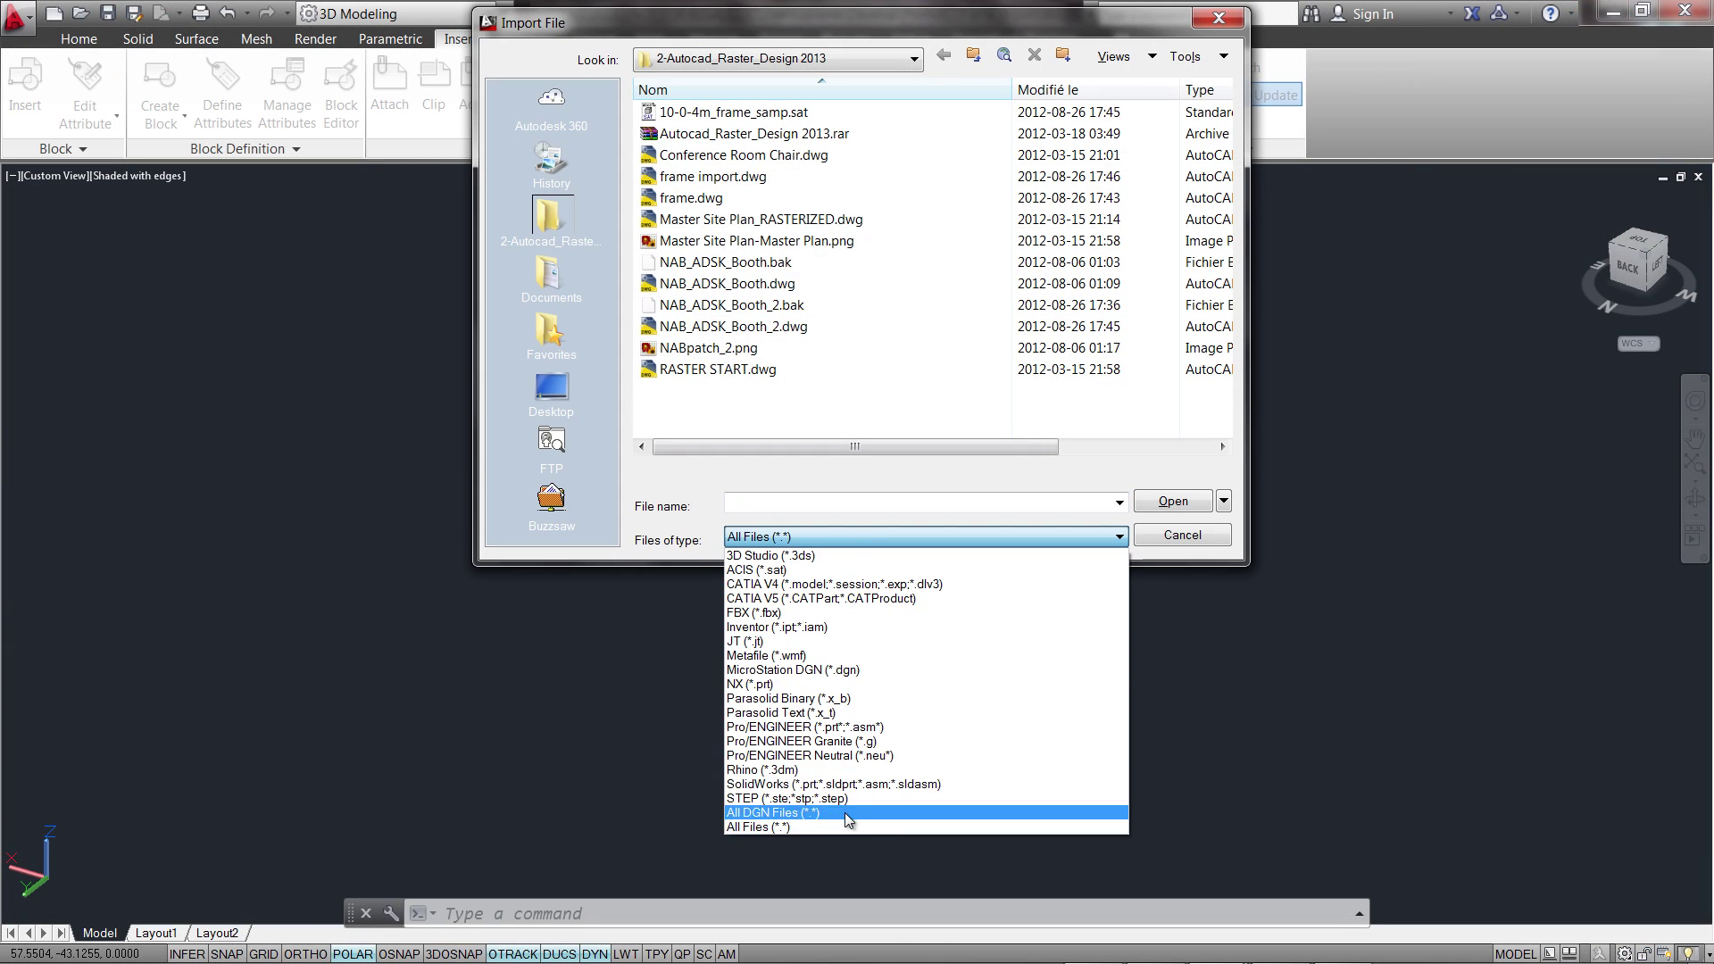
Import the file 10-0-4m_frame_samp.sat into the drawing
{"action": "left_click", "coordinate": [767, 113]}
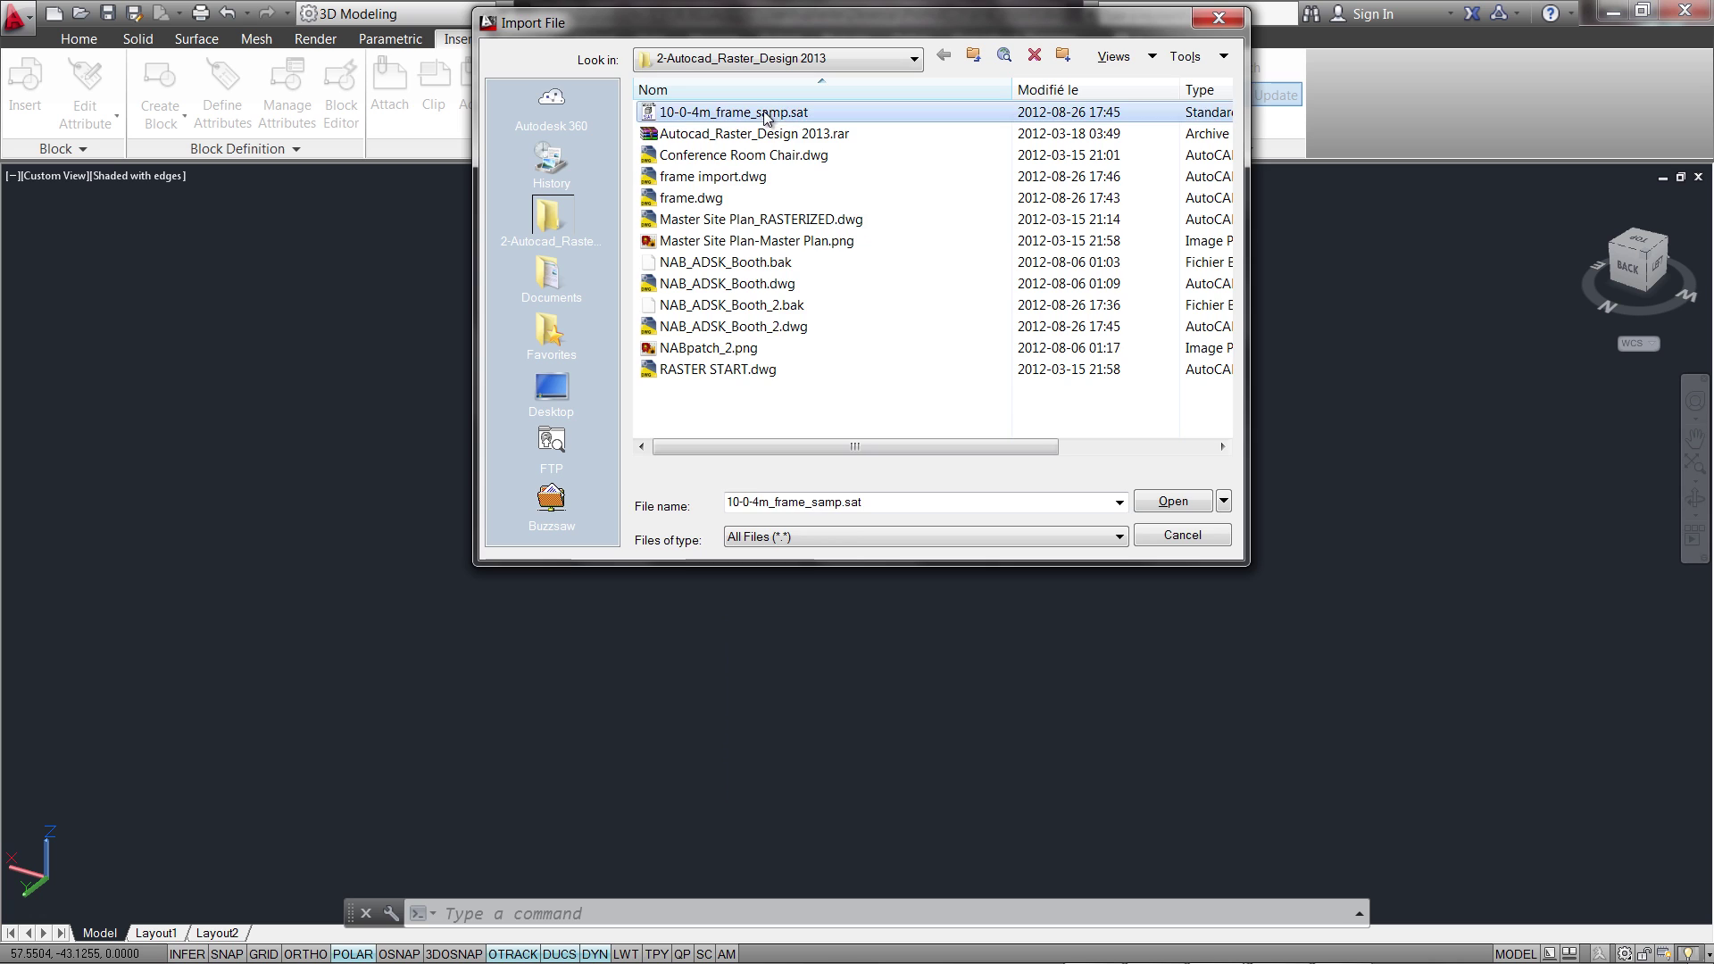
{"action": "left_click", "coordinate": [1173, 501]}
{"action": "scroll", "coordinate": [1000, 607], "scroll_direction": "down", "scroll_amount": 3}
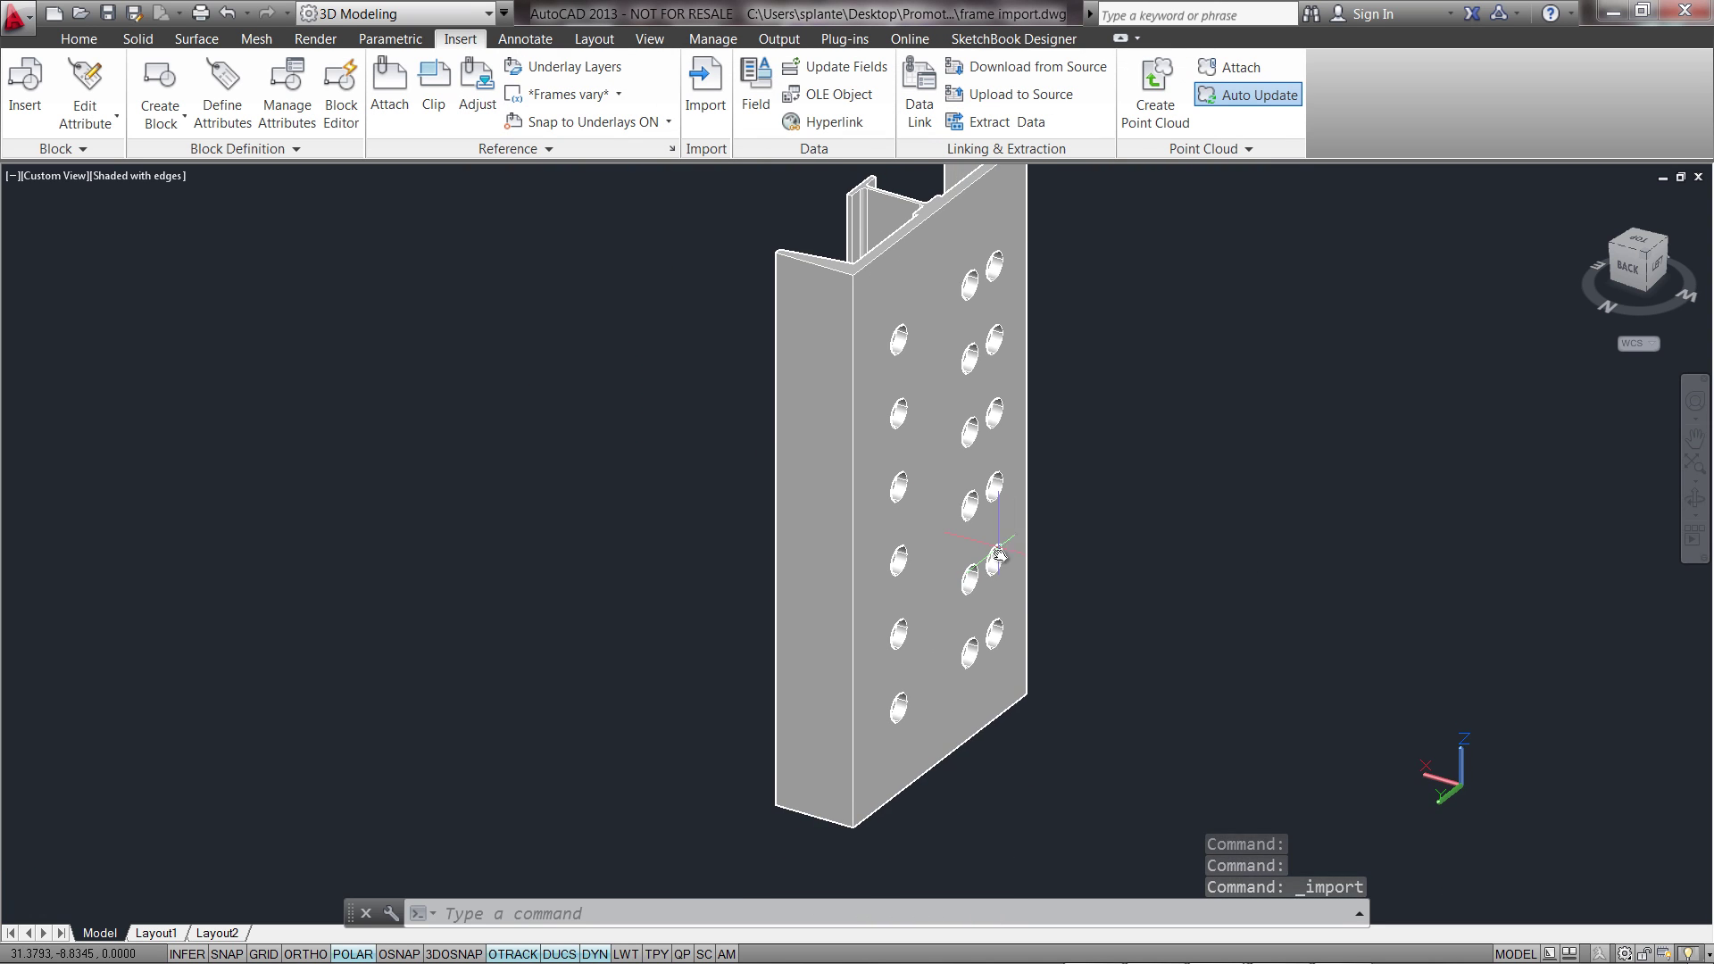
Open the imported frame solid for editing in Inventor Fusion
{"action": "middle_click_drag", "start_coordinate": [997, 553], "coordinate": [1003, 650], "text": "shift"}
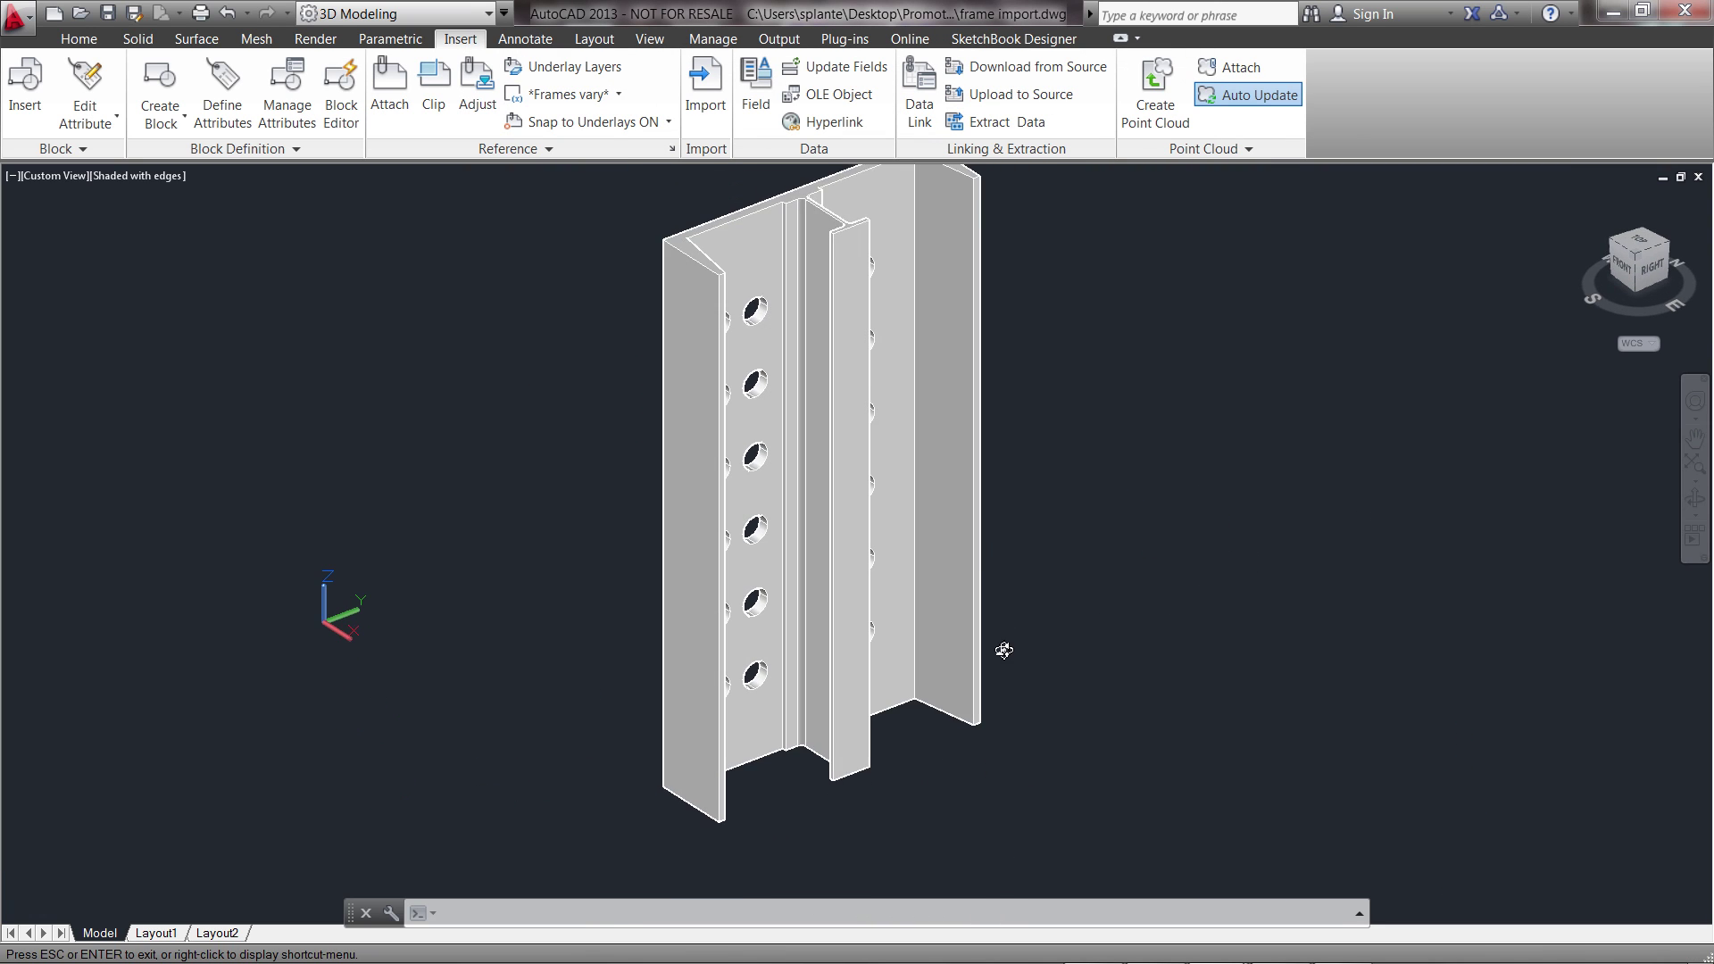
{"action": "middle_click_drag", "start_coordinate": [931, 576], "coordinate": [956, 650]}
{"action": "left_click", "coordinate": [893, 339]}
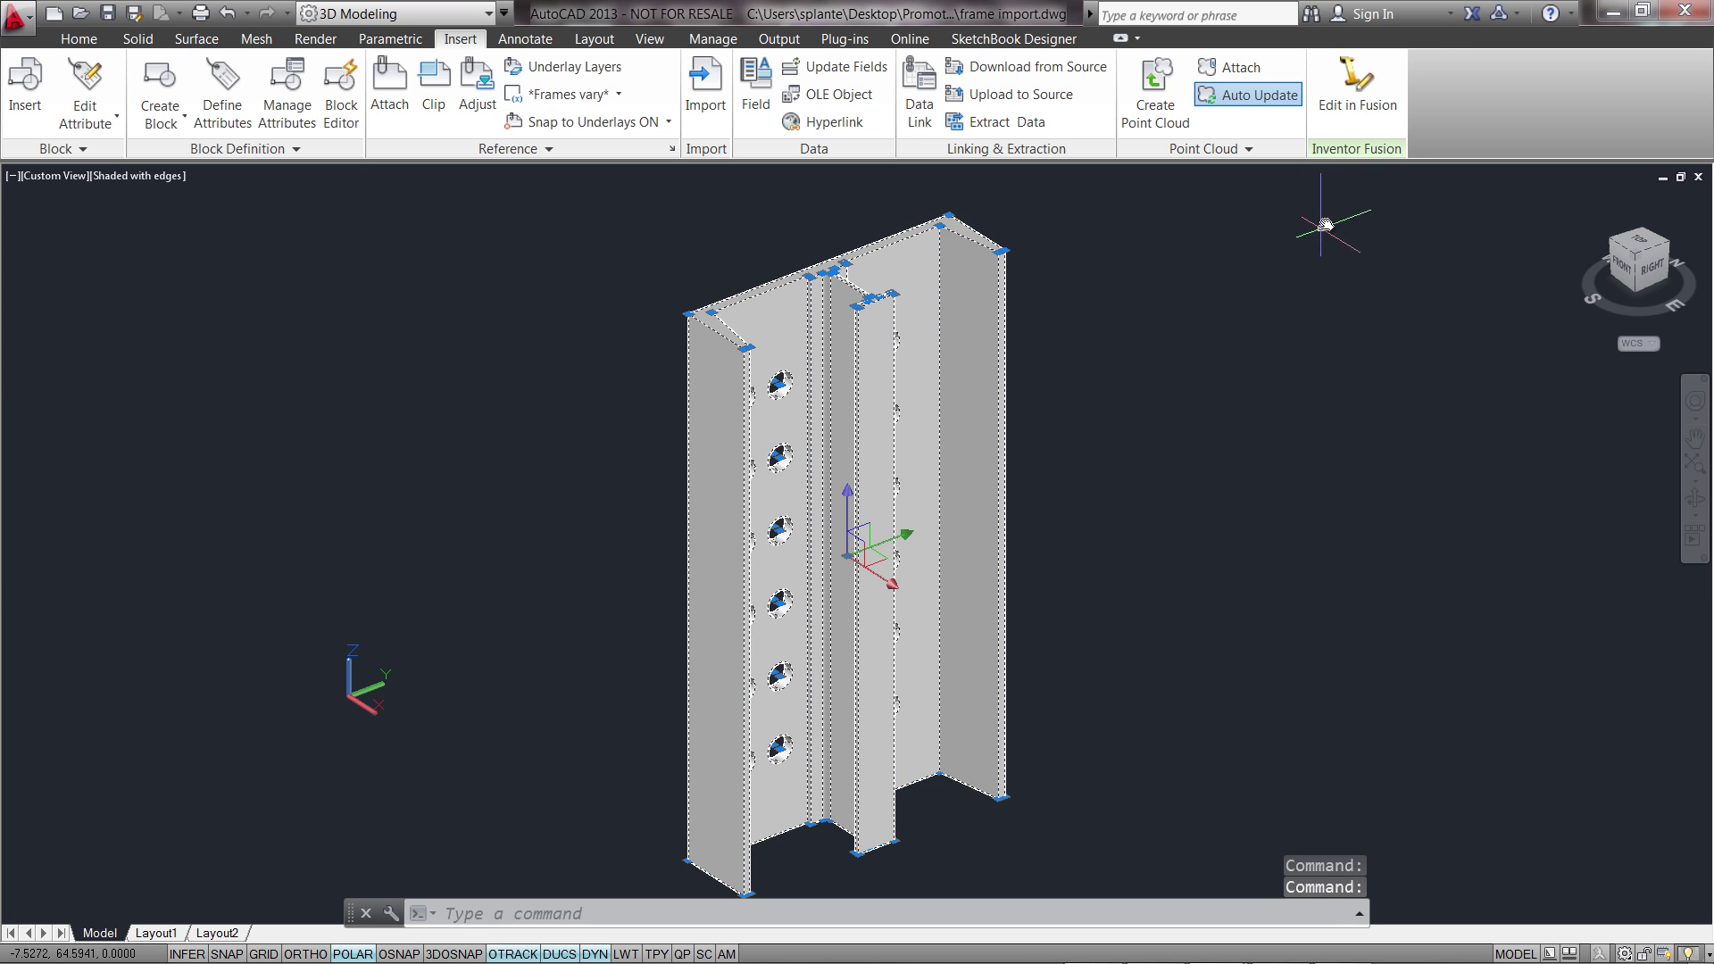
{"action": "left_click", "coordinate": [1372, 88]}
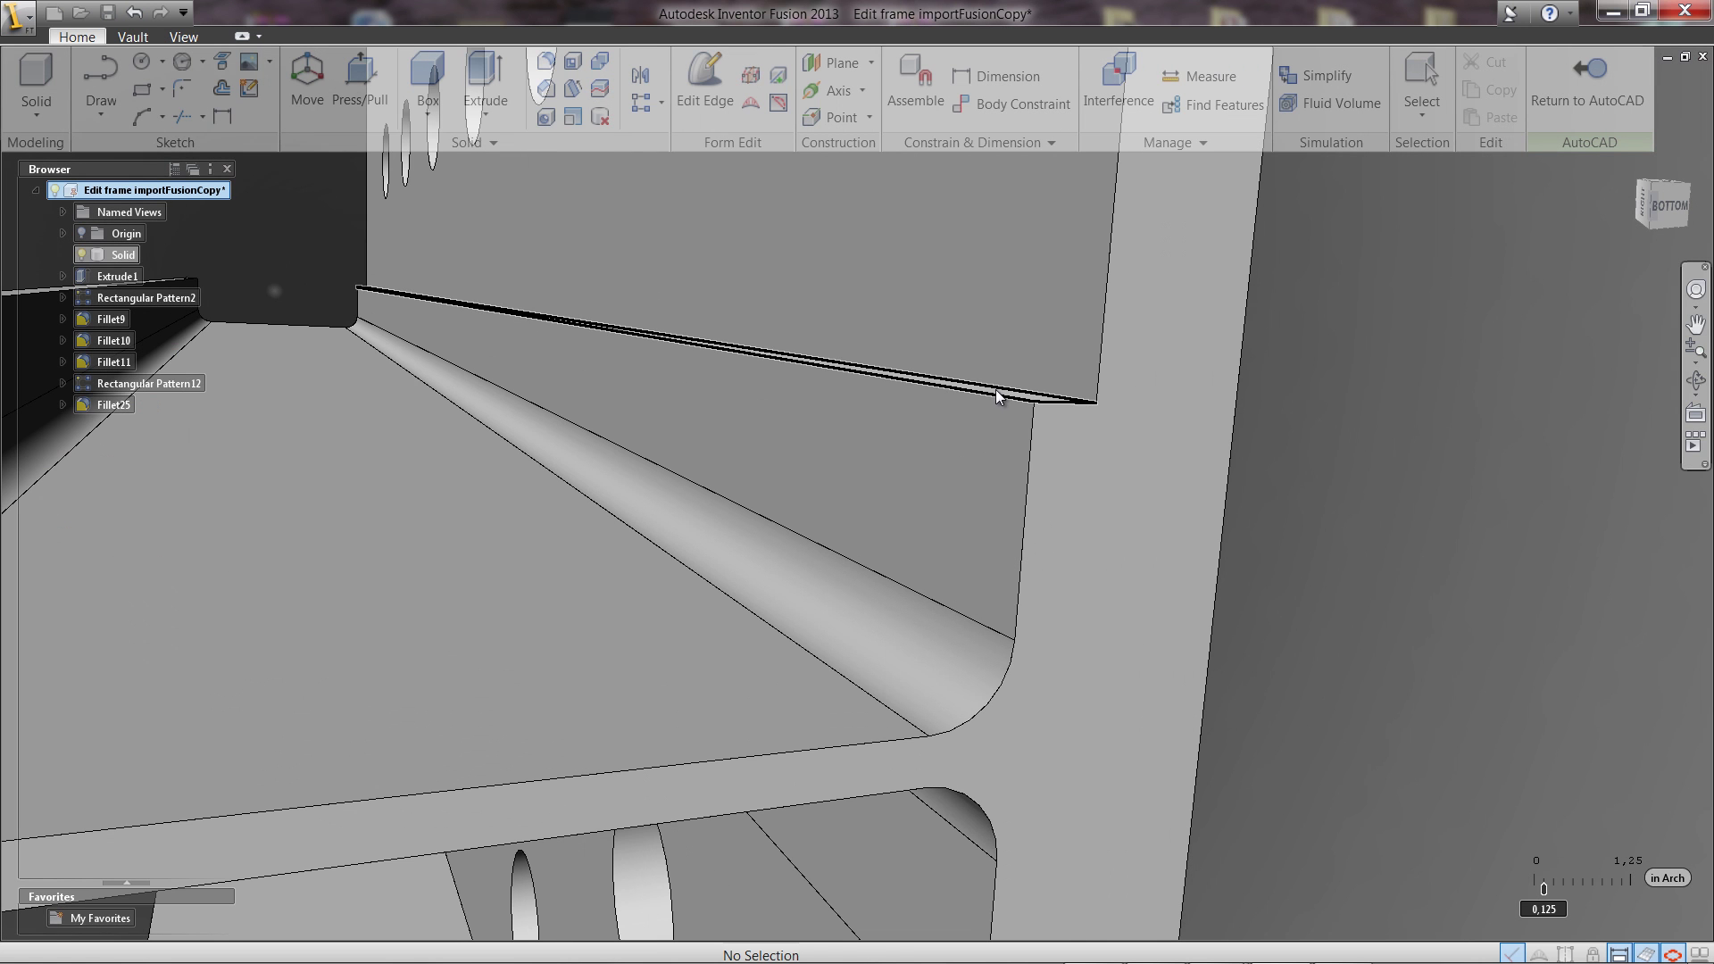
Delete the inner rib and its fillets from the frame solid
{"action": "middle_click_drag", "start_coordinate": [961, 489], "coordinate": [756, 393], "text": "shift"}
{"action": "scroll", "coordinate": [981, 429], "scroll_direction": "down", "scroll_amount": 4}
{"action": "right_click", "coordinate": [865, 507]}
{"action": "left_click", "coordinate": [801, 530]}
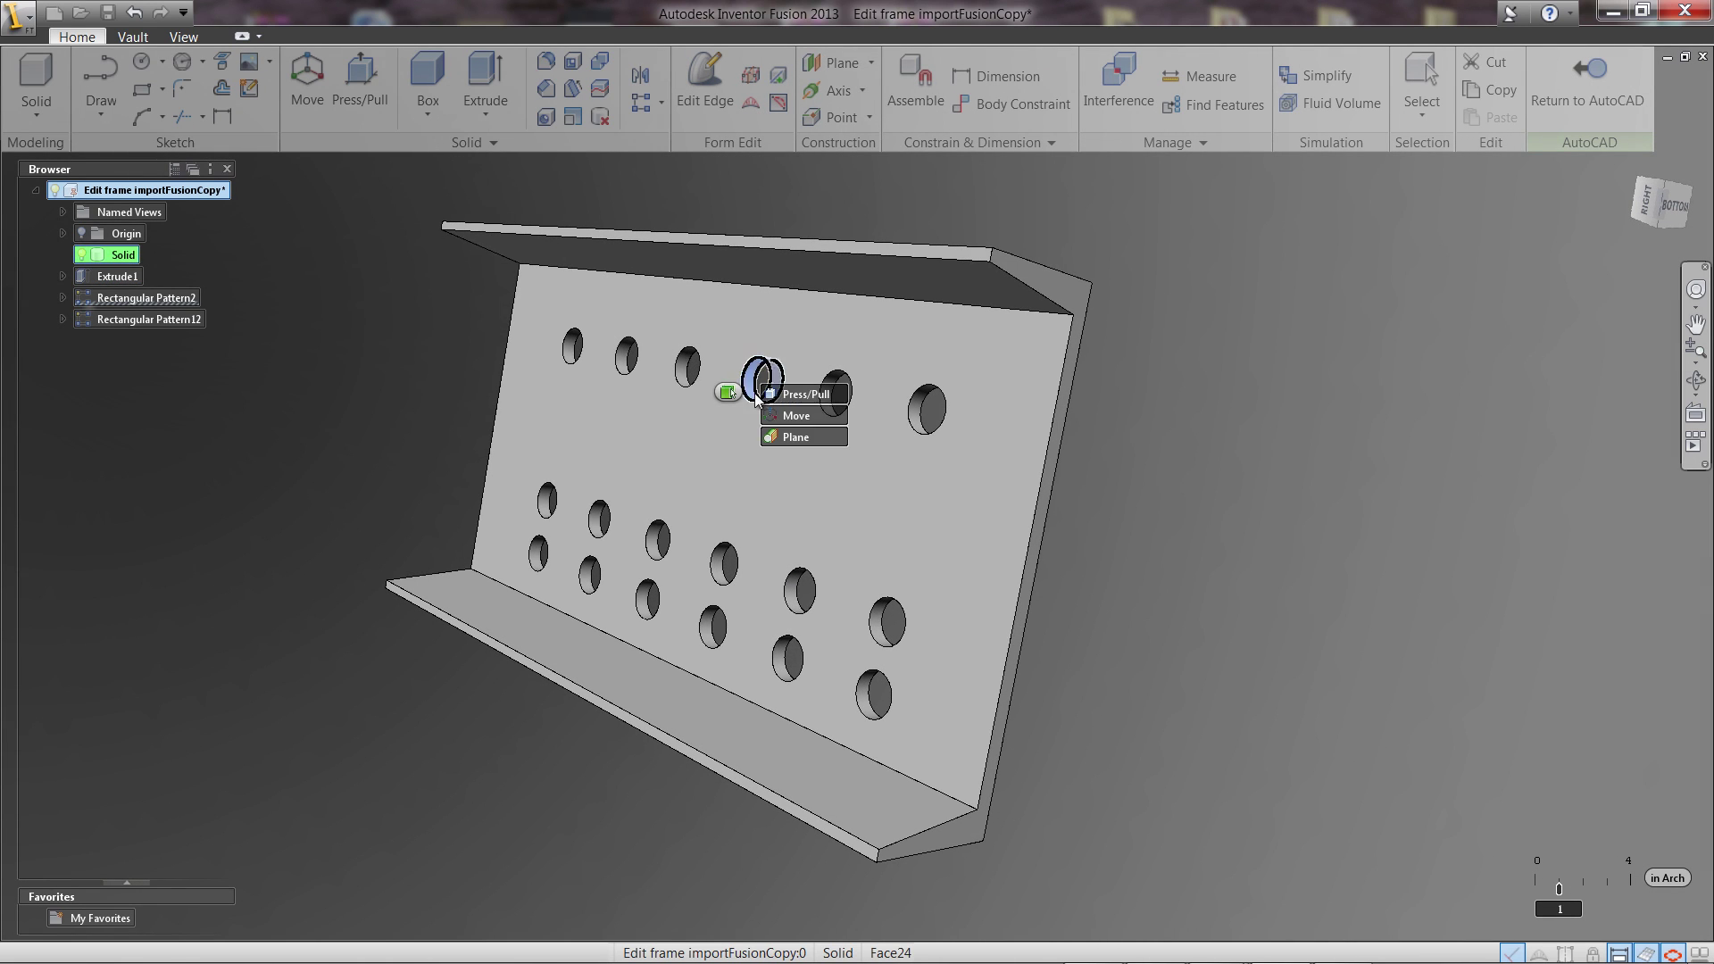
Move the upper row of holes, and delete both hole patterns, Rectangular Pattern2 and Rectangular Pattern12
{"action": "left_click", "coordinate": [796, 415]}
{"action": "mouse_move", "coordinate": [765, 286]}
{"action": "left_mouse_down"}
{"action": "mouse_move", "coordinate": [769, 369]}
{"action": "mouse_move", "coordinate": [797, 282]}
{"action": "left_mouse_up"}
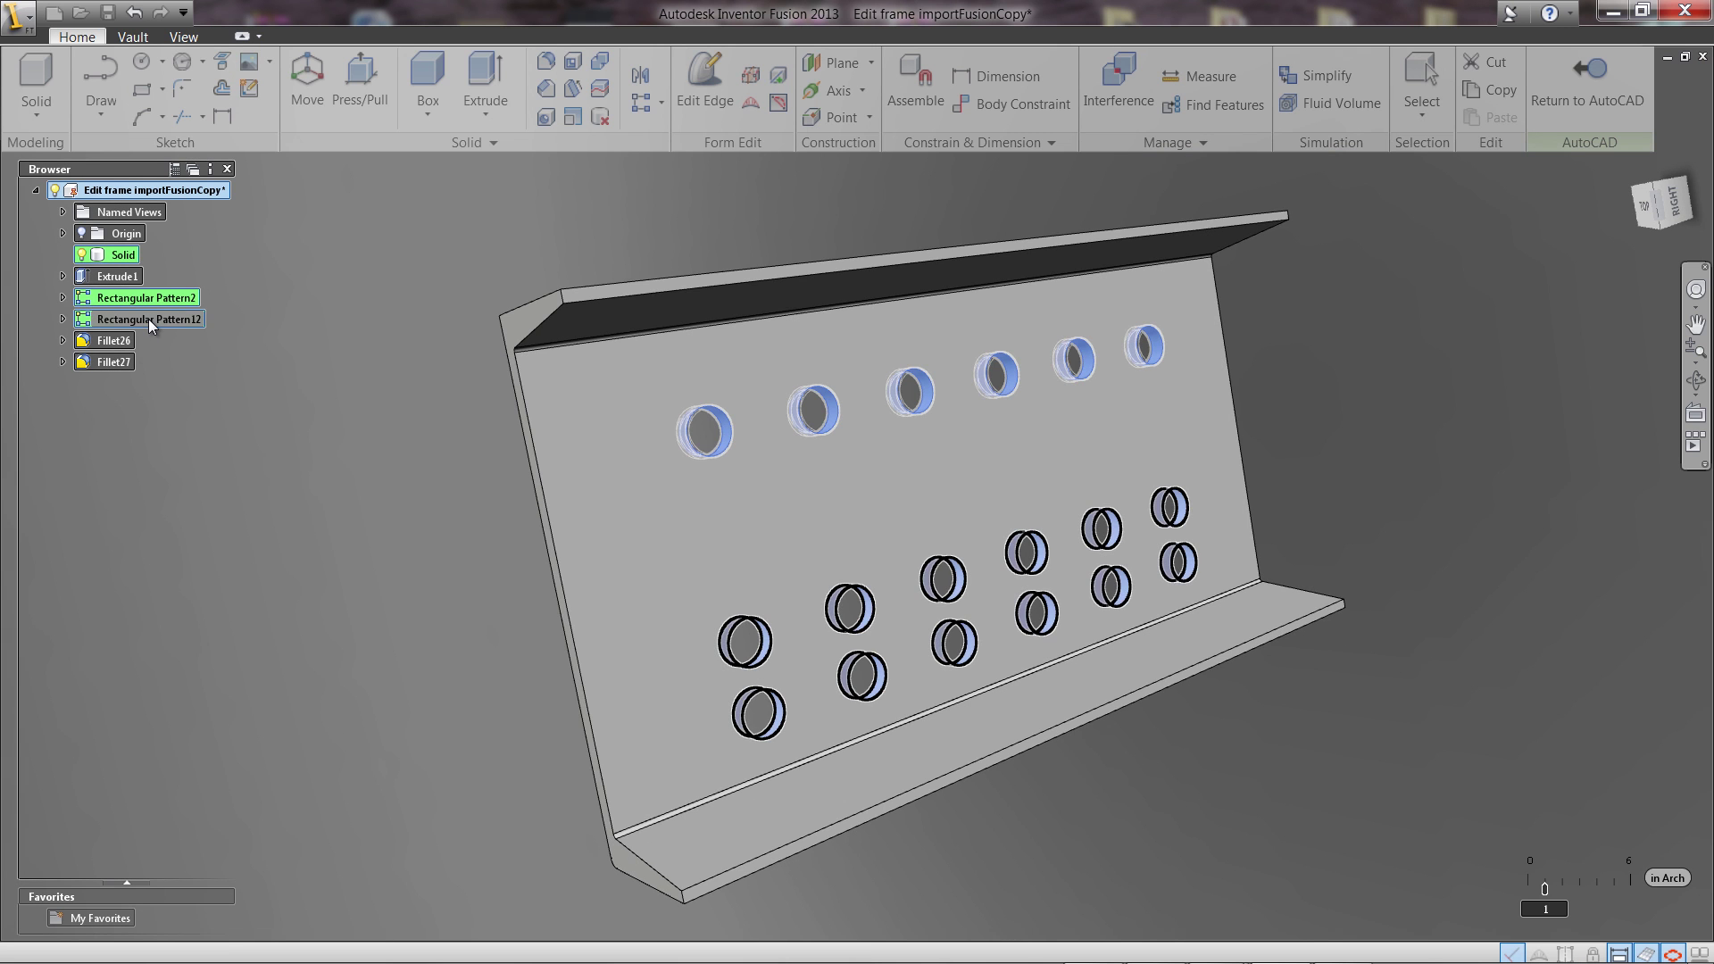
{"action": "right_click", "coordinate": [149, 319]}
{"action": "left_click", "coordinate": [192, 401]}
Dimension the frame's length between its two short end edges, placing the dimension beyond the long edge
{"action": "scroll", "coordinate": [888, 532], "scroll_direction": "down", "scroll_amount": 2}
{"action": "middle_click_drag", "start_coordinate": [888, 532], "coordinate": [1098, 580], "text": "shift"}
{"action": "left_click", "coordinate": [981, 79]}
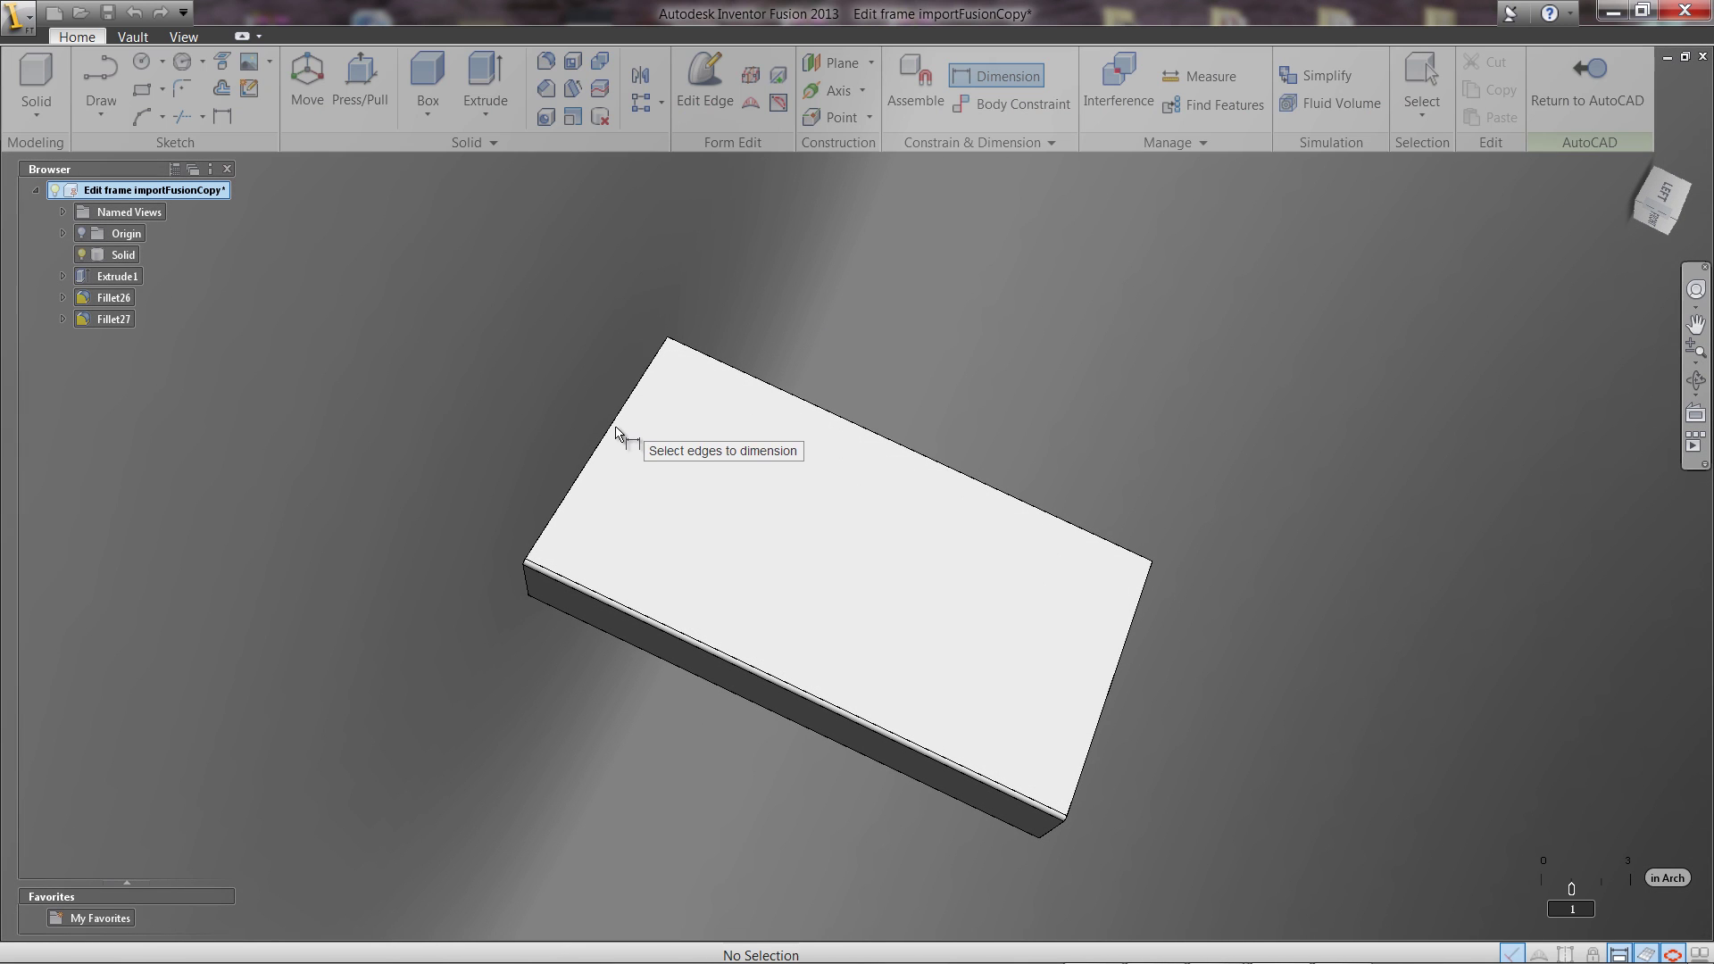
{"action": "left_click", "coordinate": [641, 380]}
{"action": "left_click", "coordinate": [1105, 719]}
{"action": "left_click", "coordinate": [1020, 399]}
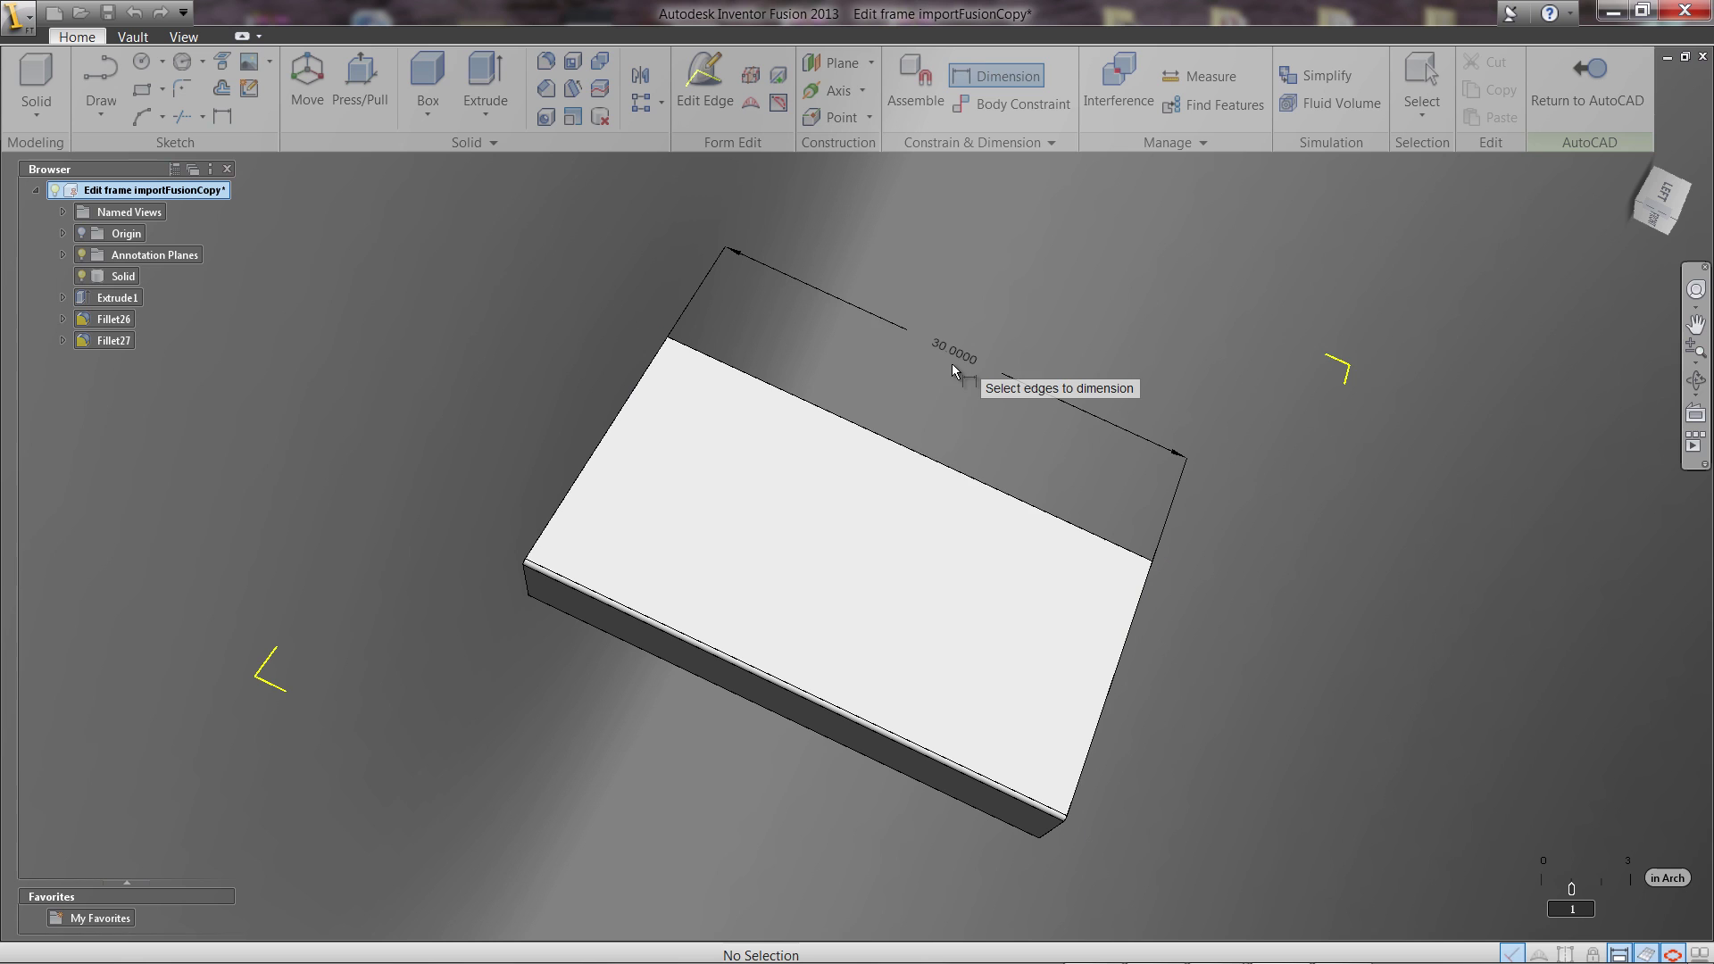
{"action": "key", "text": "Escape"}
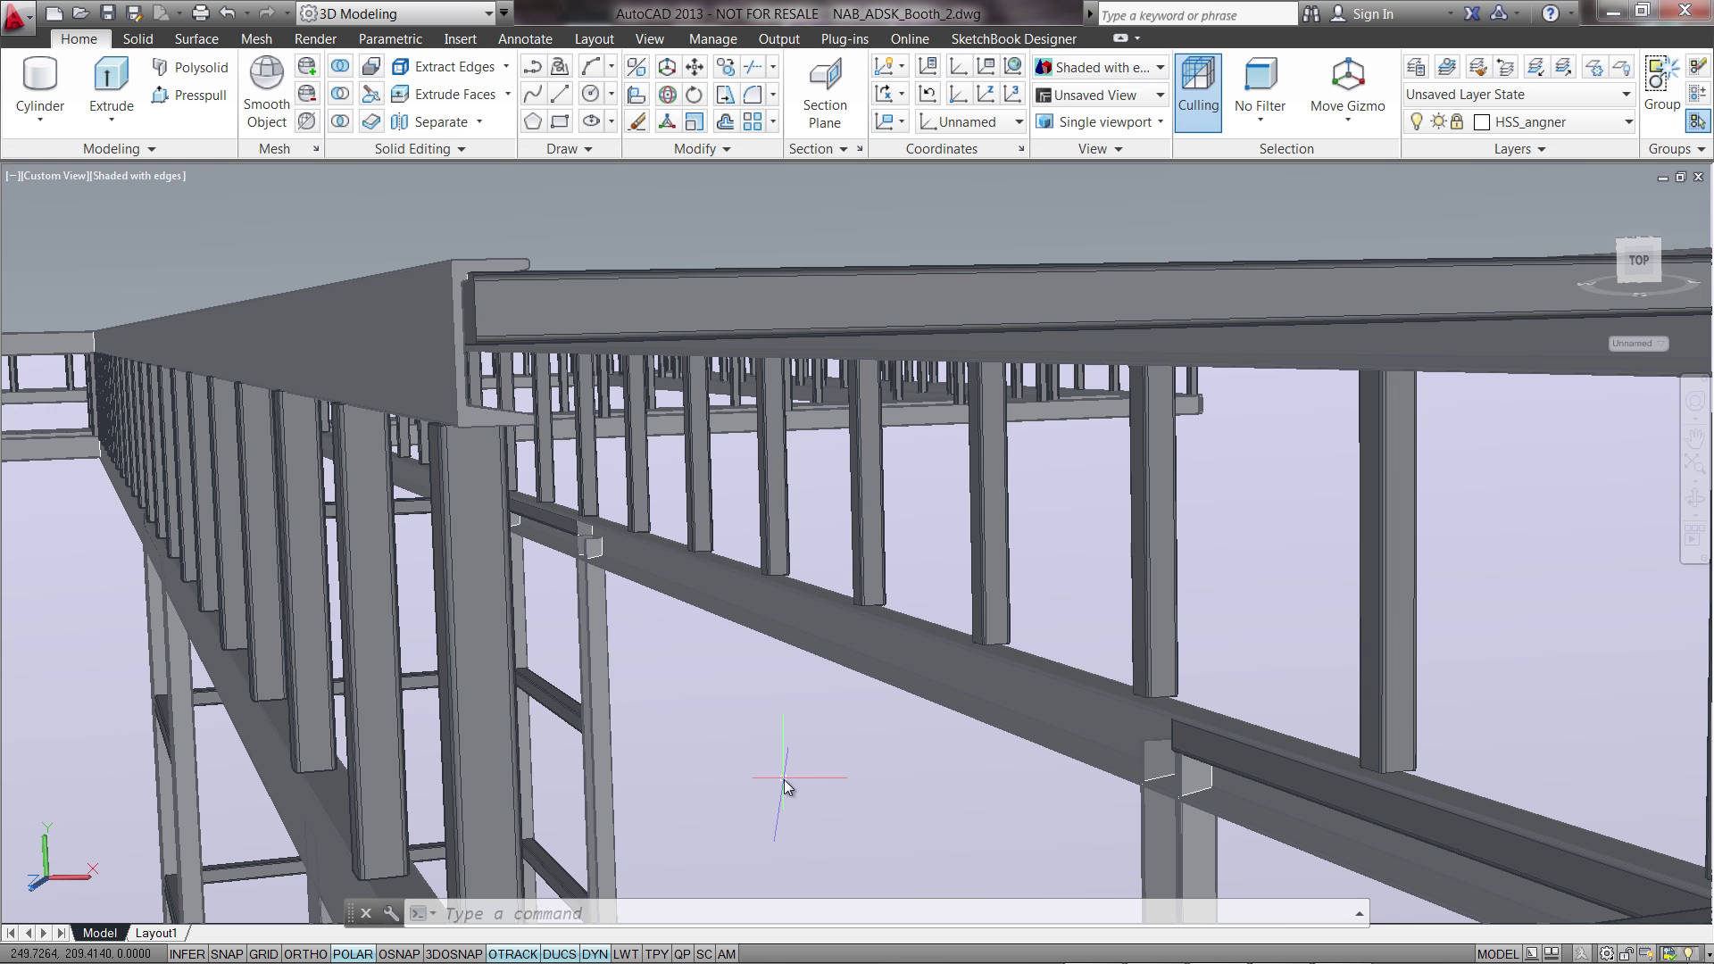
{"action": "scroll", "coordinate": [768, 754], "scroll_direction": "down", "scroll_amount": 10}
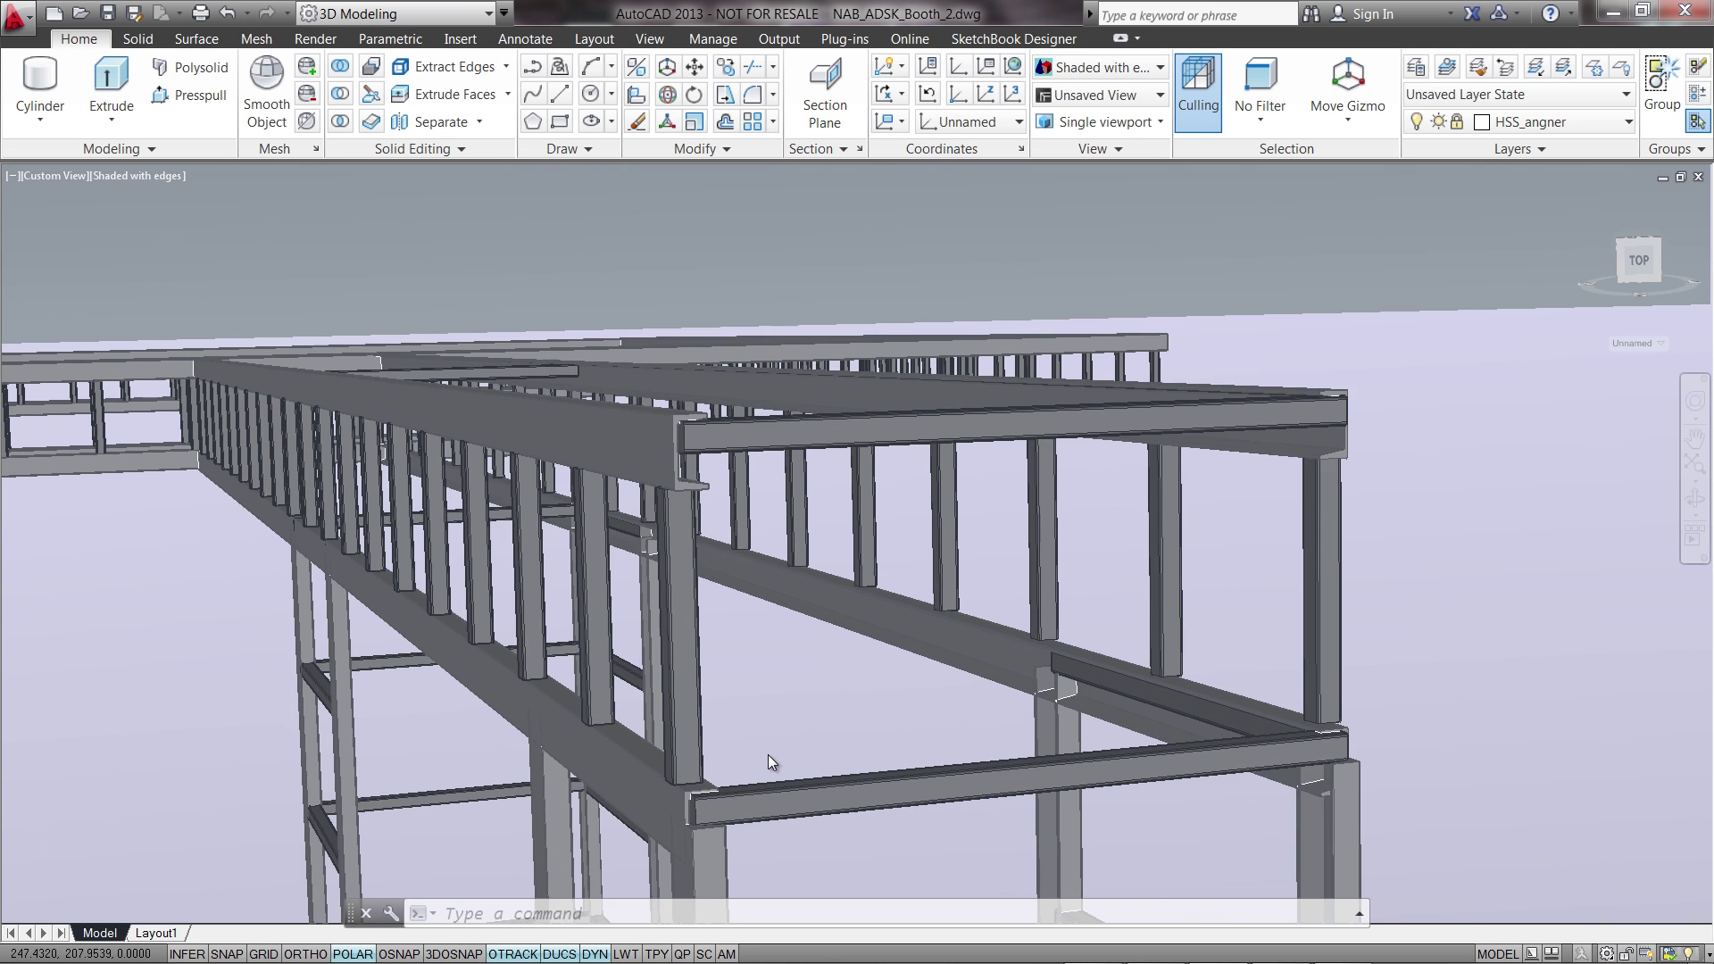
{"action": "scroll", "coordinate": [767, 754], "scroll_direction": "down", "scroll_amount": 3}
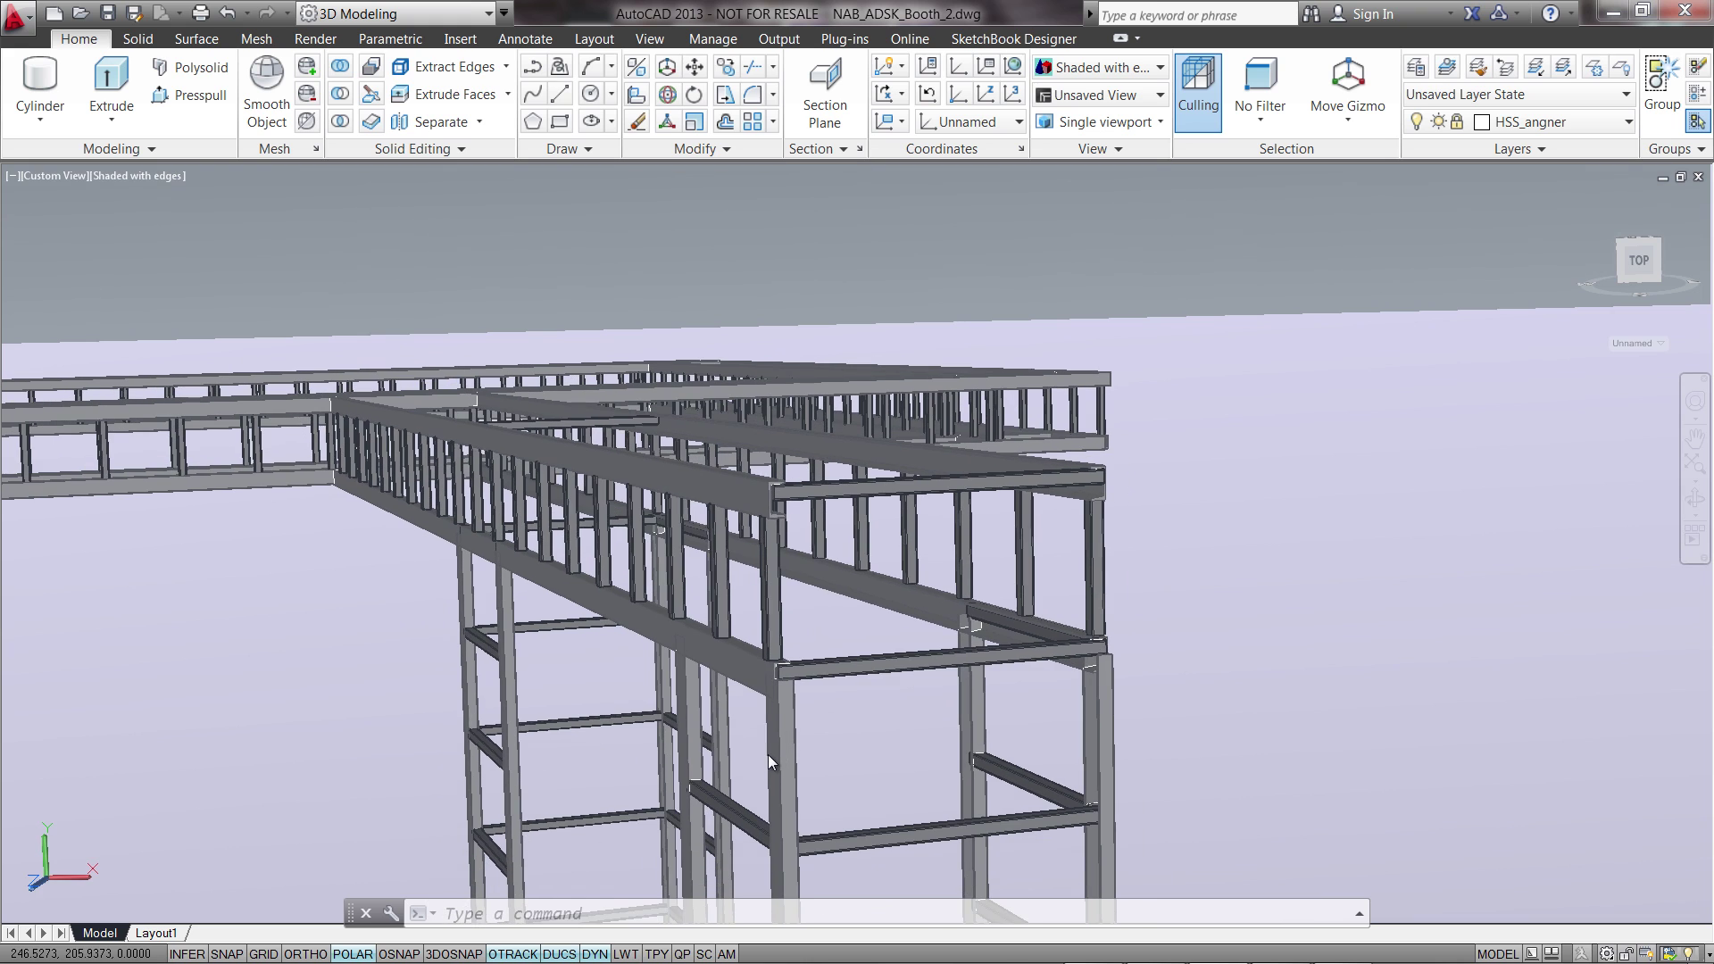
{"action": "type", "text": "z"}
{"action": "key", "text": "Return"}
{"action": "key", "text": "Return"}
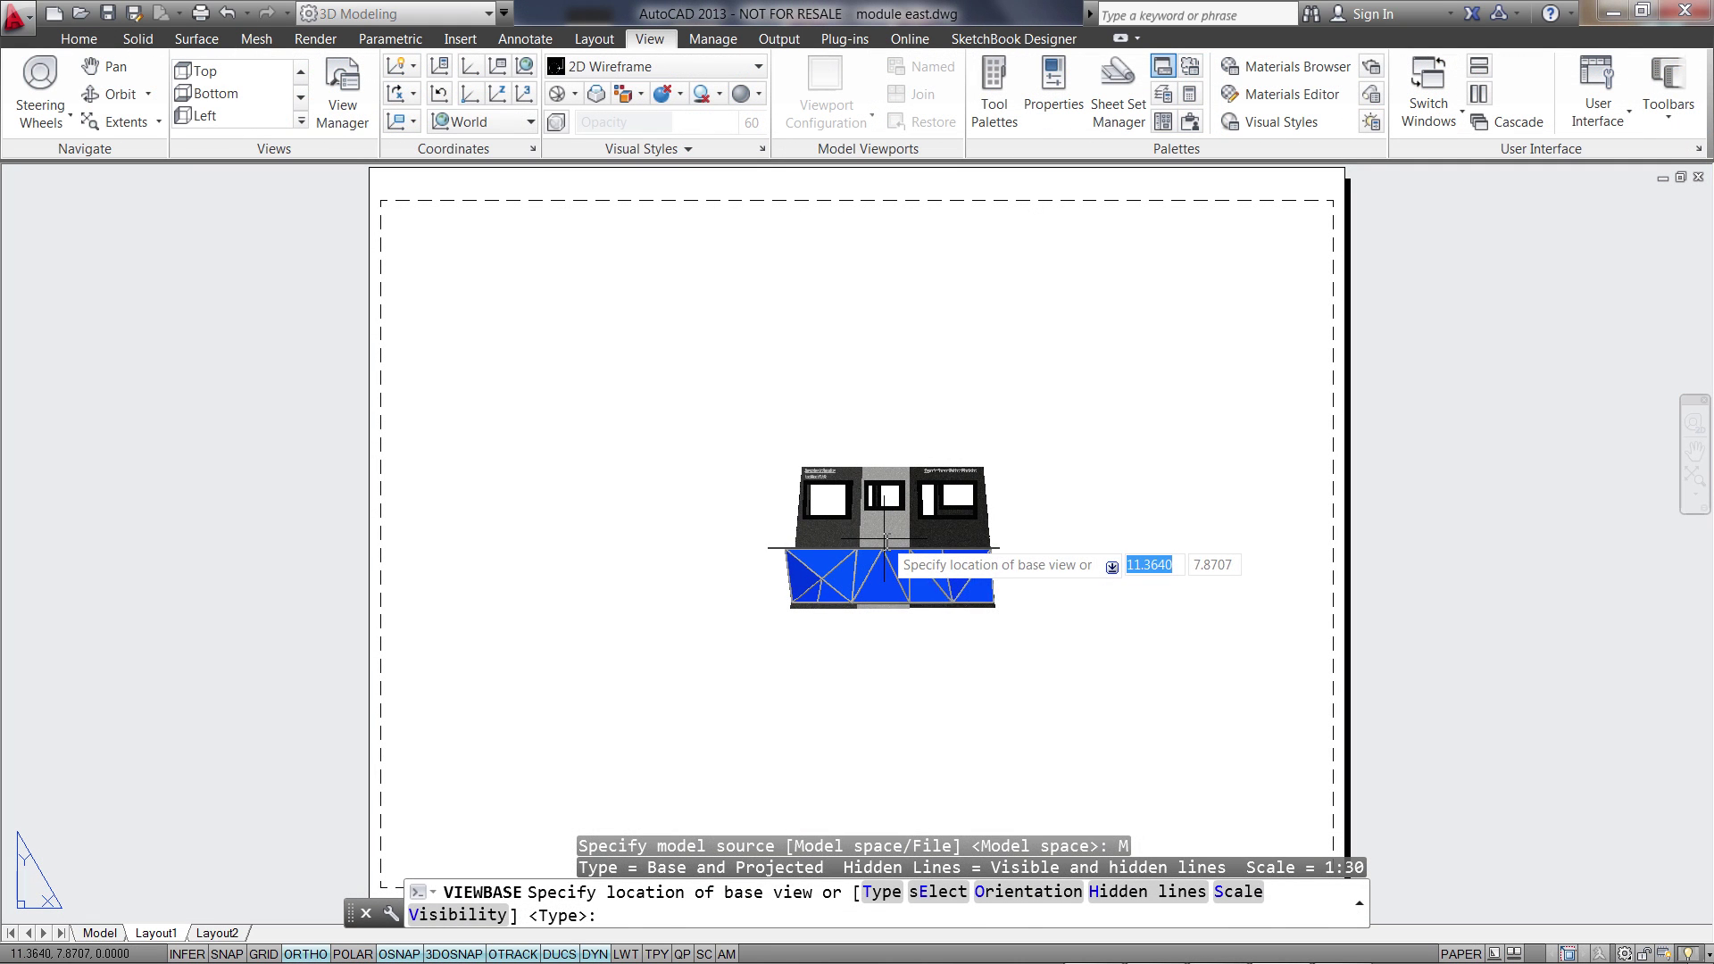
Place the base view at the centre of the Layout1 sheet with its hidden lines style set to Visible lines
{"action": "left_click", "coordinate": [884, 540]}
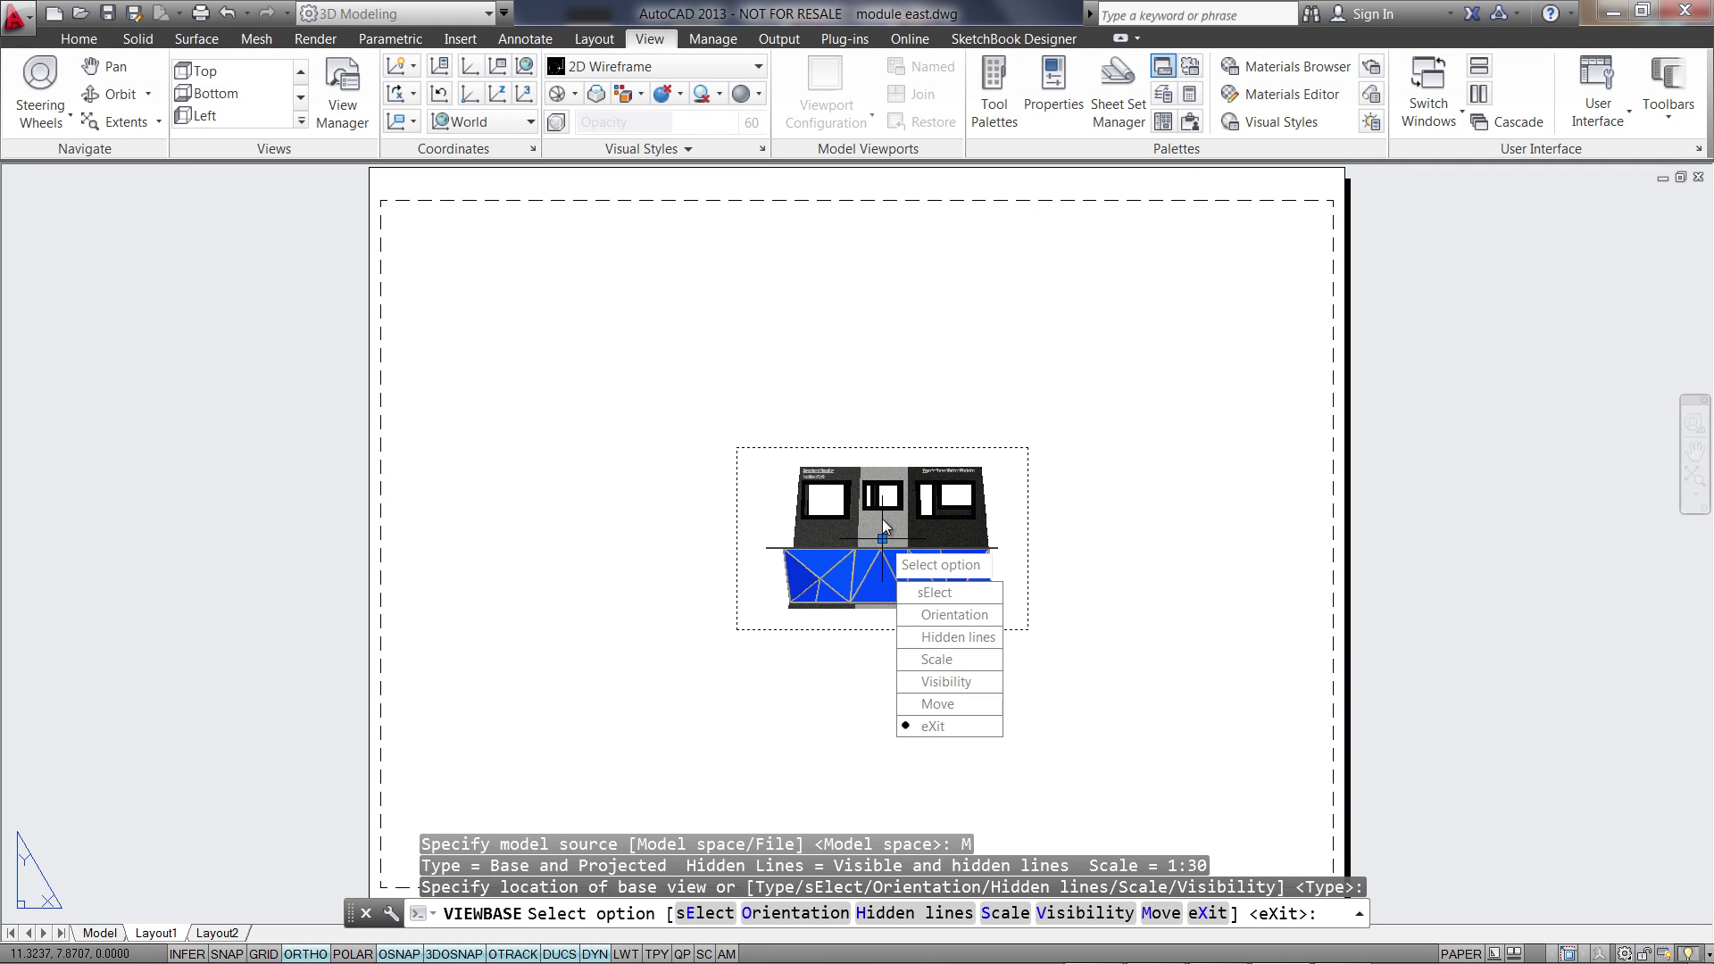
{"action": "left_click", "coordinate": [955, 637]}
{"action": "left_click", "coordinate": [928, 589]}
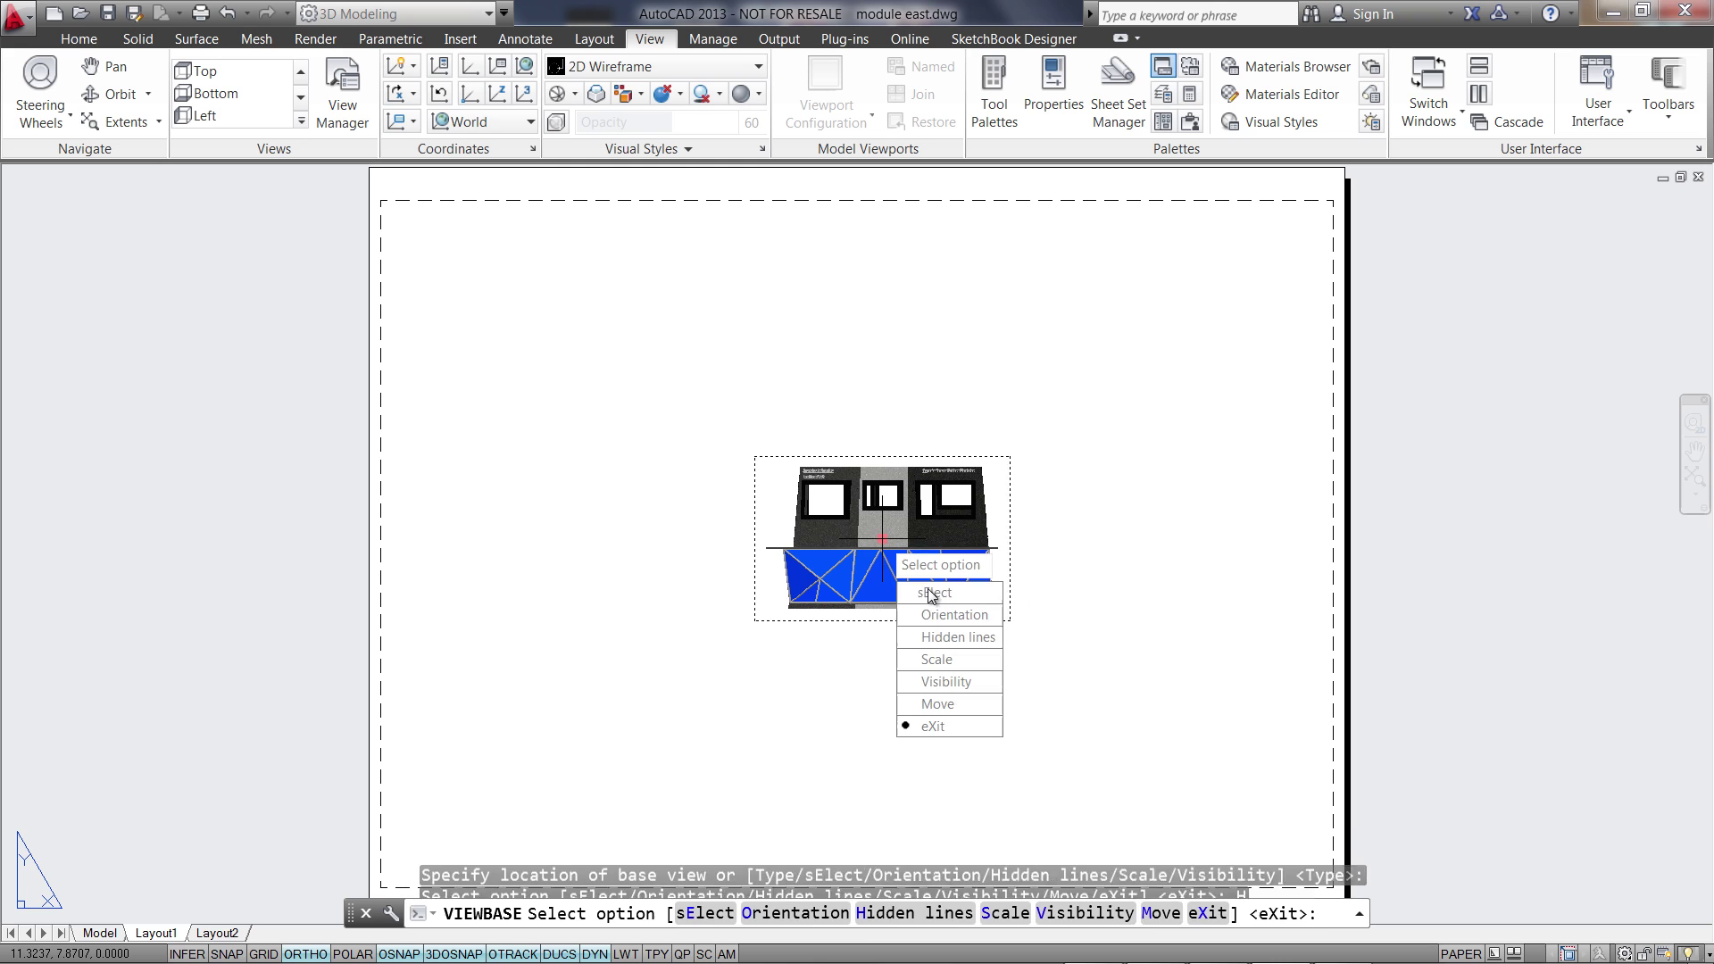
{"action": "left_click", "coordinate": [933, 726]}
Place projected views above, below and on both sides of the base view, plus an isometric view at the sheet's upper left
{"action": "left_click", "coordinate": [879, 384]}
{"action": "left_click", "coordinate": [866, 759]}
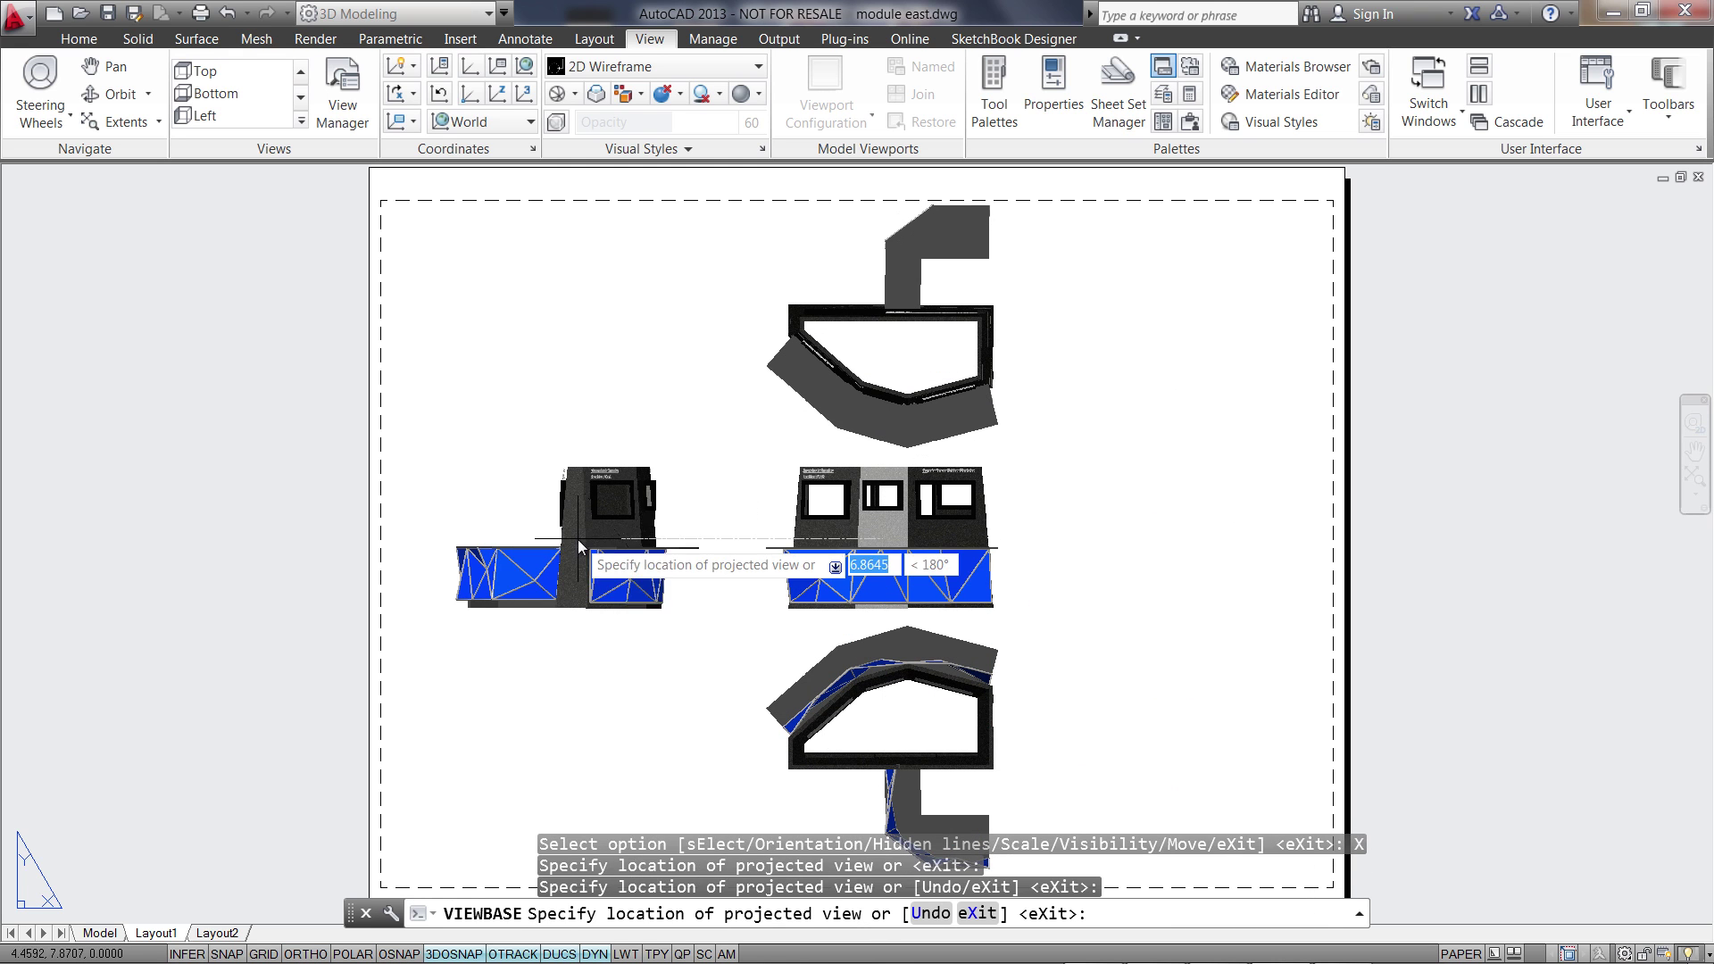
{"action": "left_click", "coordinate": [573, 540]}
{"action": "left_click", "coordinate": [1169, 436]}
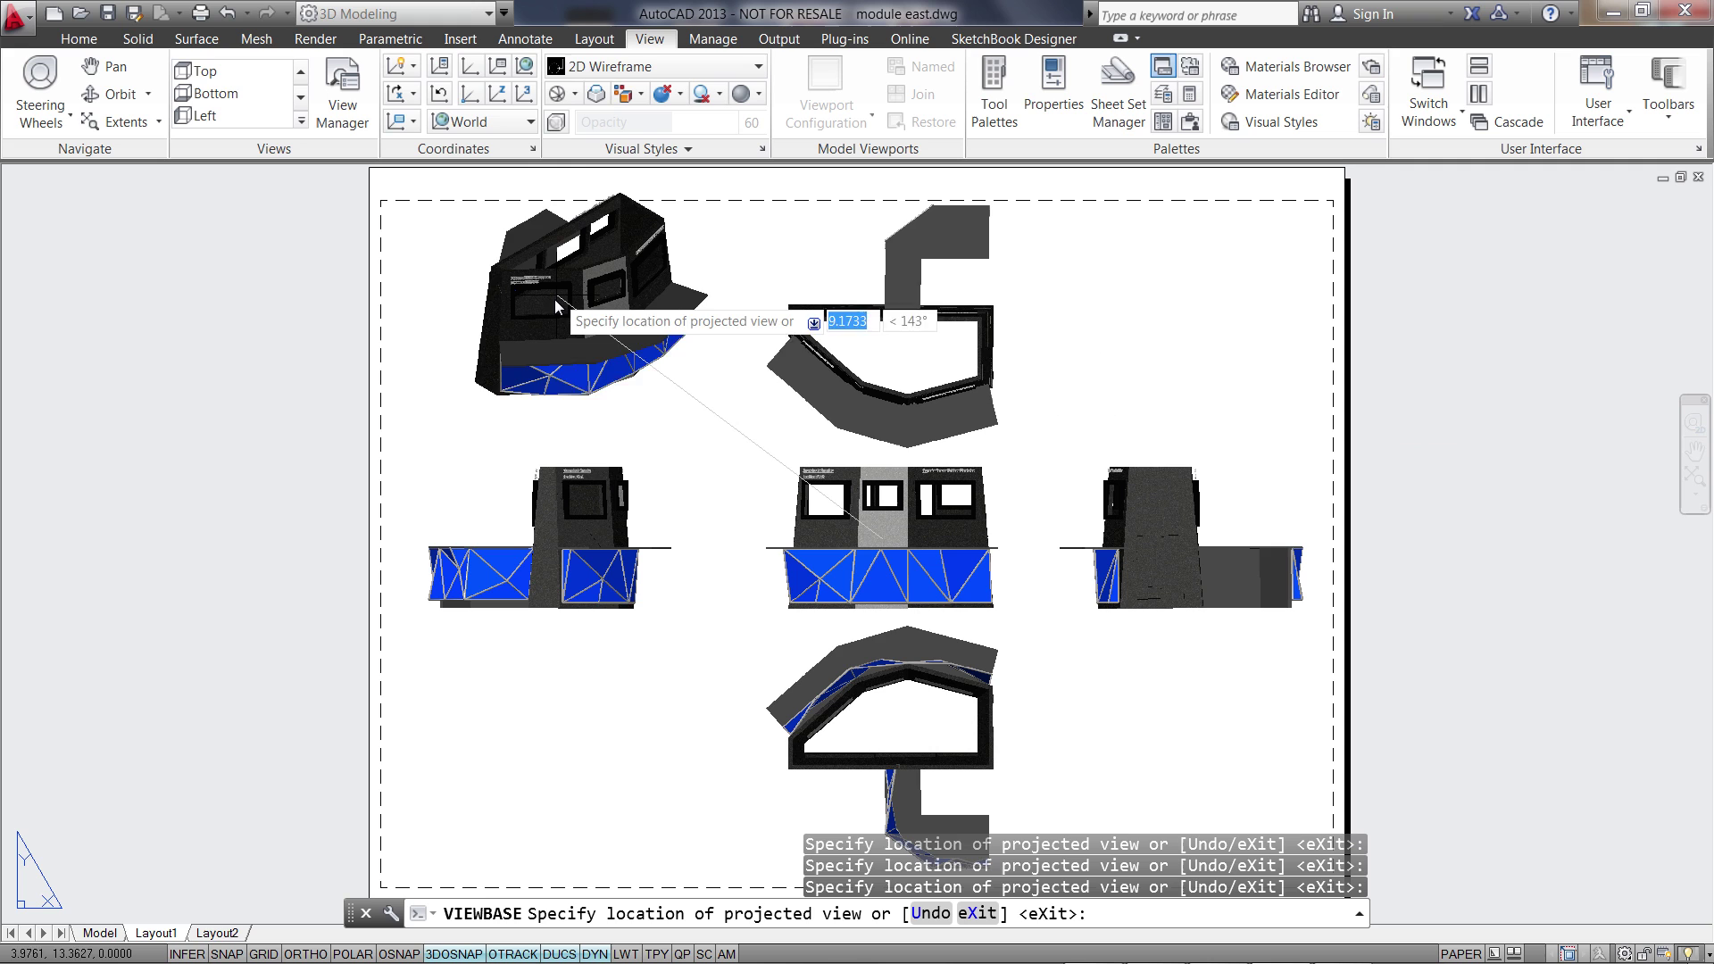
{"action": "left_click", "coordinate": [540, 321]}
{"action": "right_click", "coordinate": [782, 376]}
{"action": "left_click", "coordinate": [827, 386]}
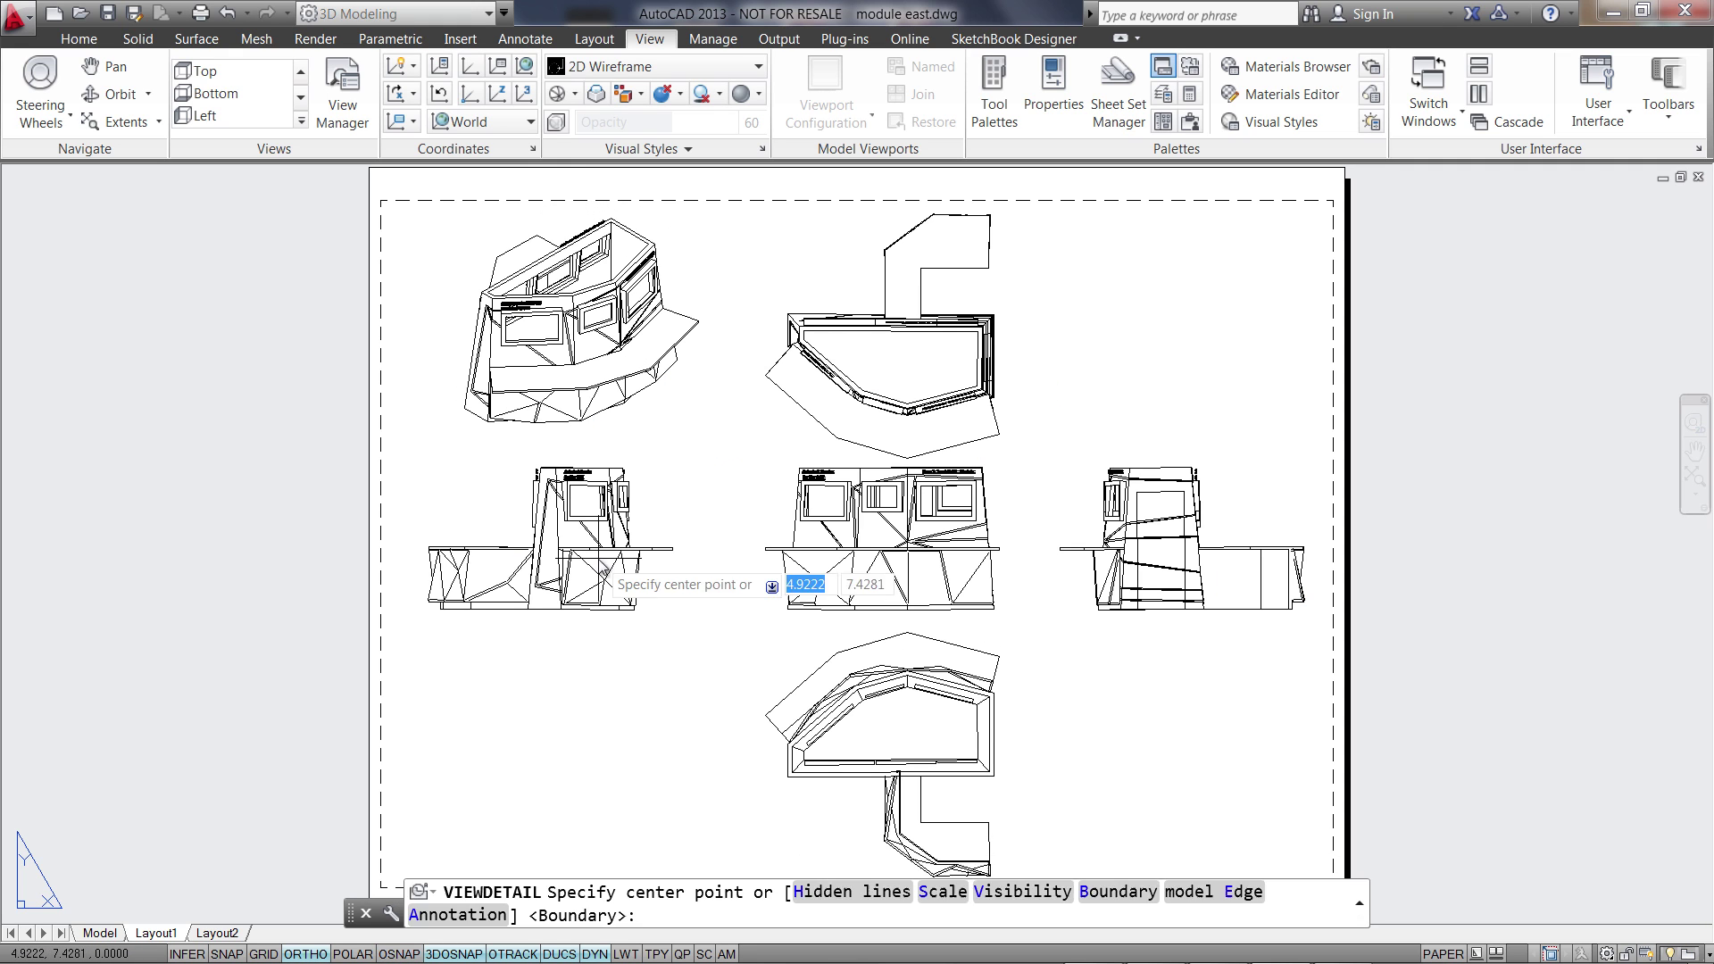
Create a circular detail view of the left side view, place it at the sheet's upper right and set its style to Visible lines
{"action": "left_click", "coordinate": [598, 559]}
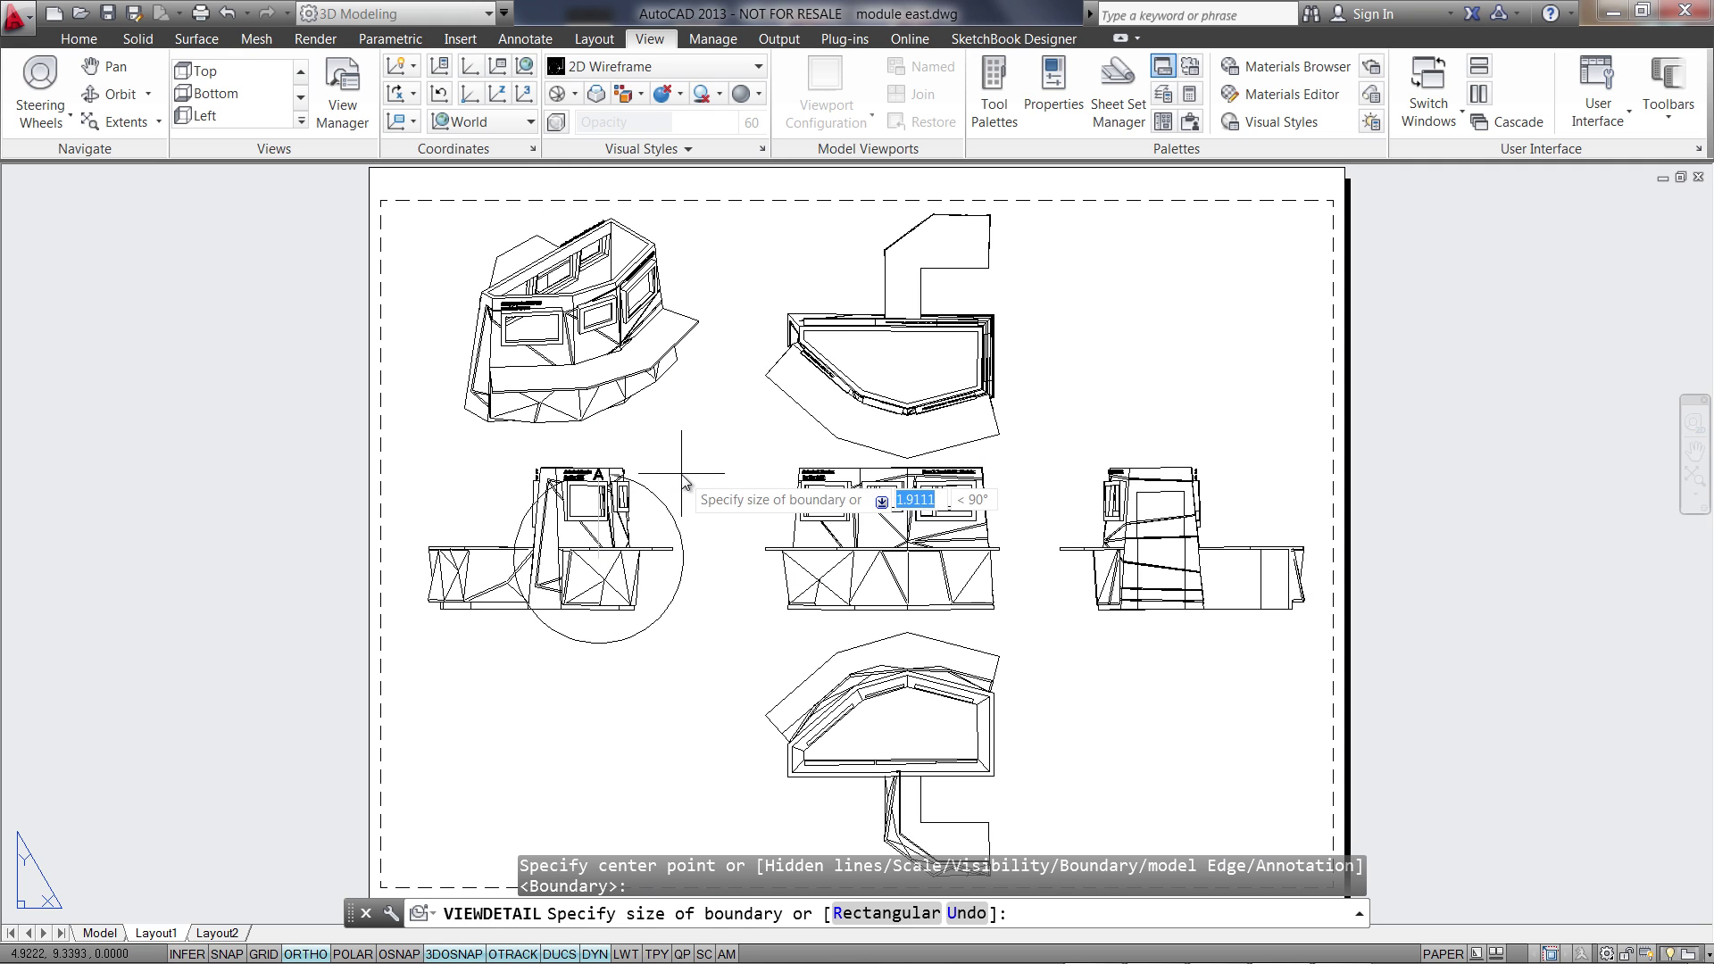
{"action": "left_click", "coordinate": [678, 486]}
{"action": "left_click", "coordinate": [1208, 311]}
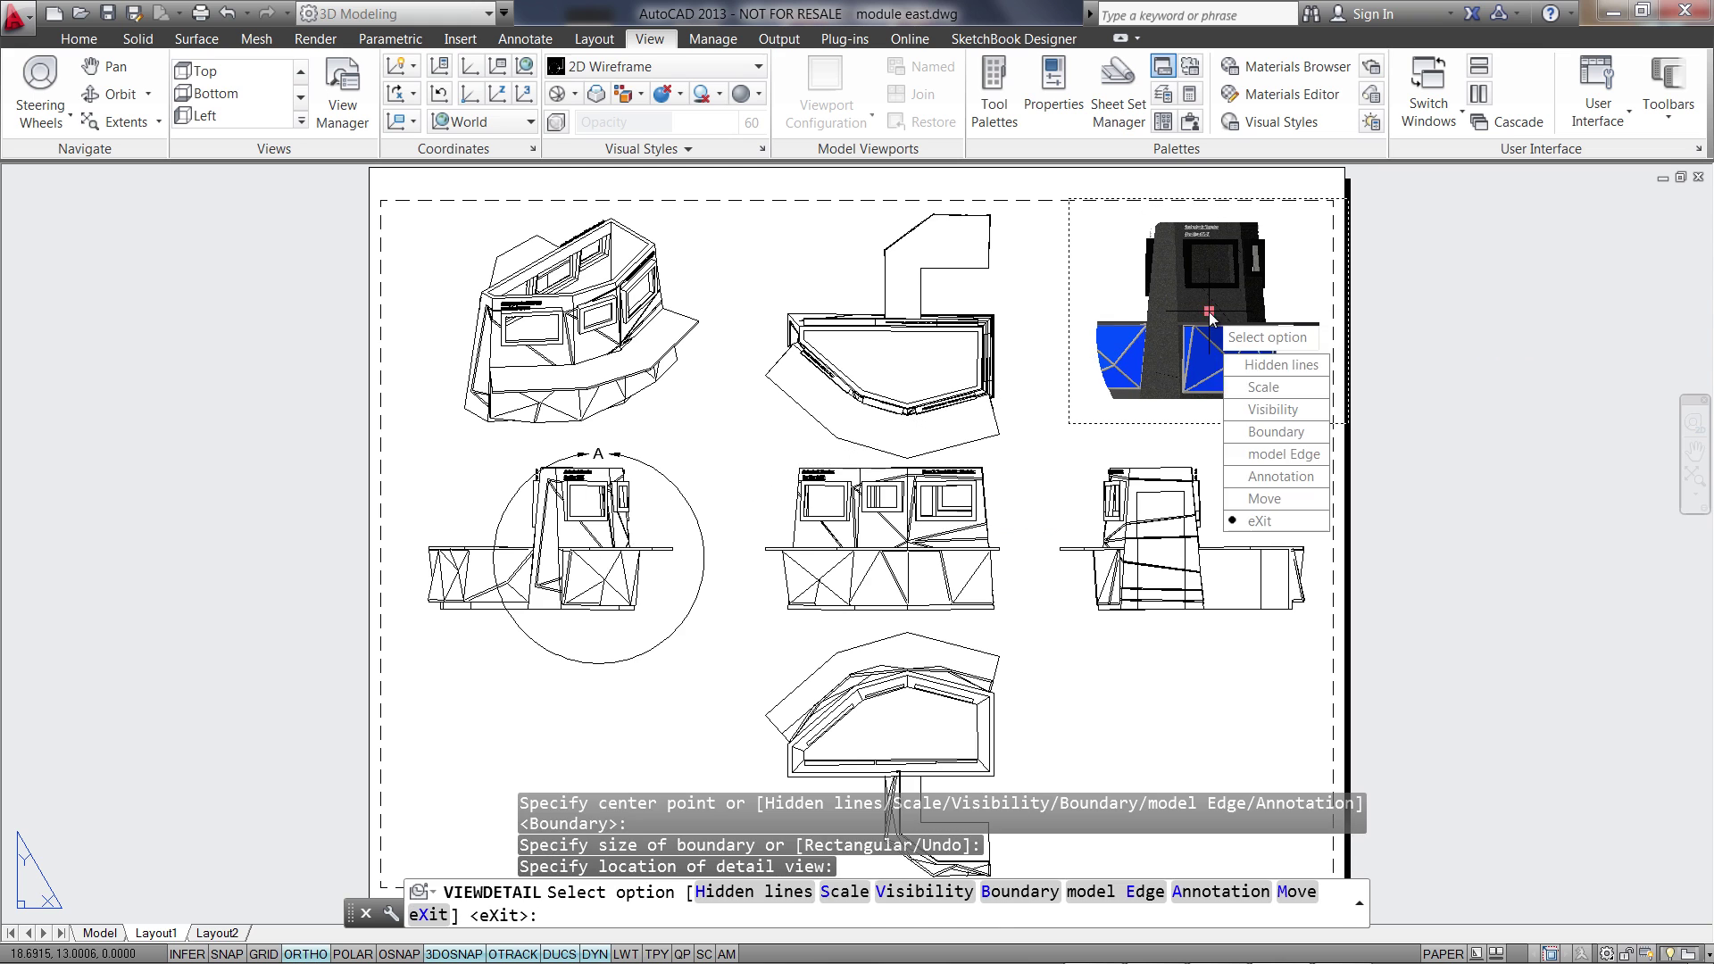
{"action": "left_click", "coordinate": [1256, 365]}
{"action": "left_click", "coordinate": [1254, 365]}
{"action": "left_click", "coordinate": [1259, 547]}
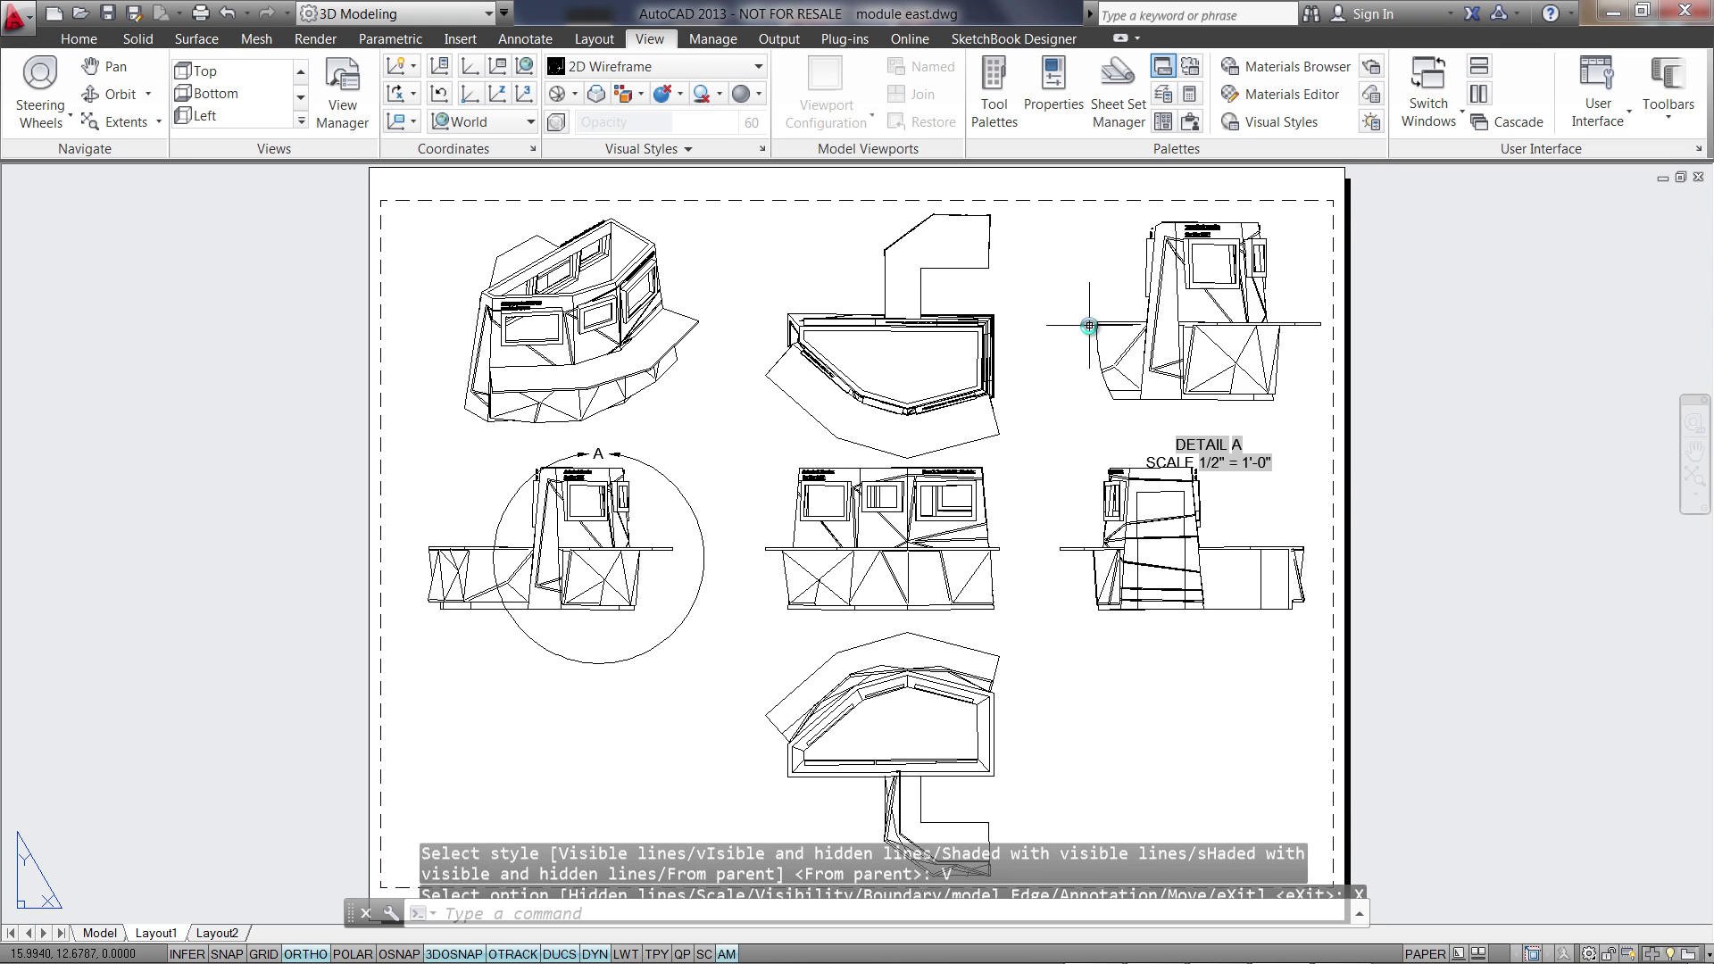
Move the detail view slightly upward on the sheet
{"action": "left_click", "coordinate": [1244, 373]}
{"action": "left_click", "coordinate": [1208, 311]}
{"action": "left_click", "coordinate": [1210, 301]}
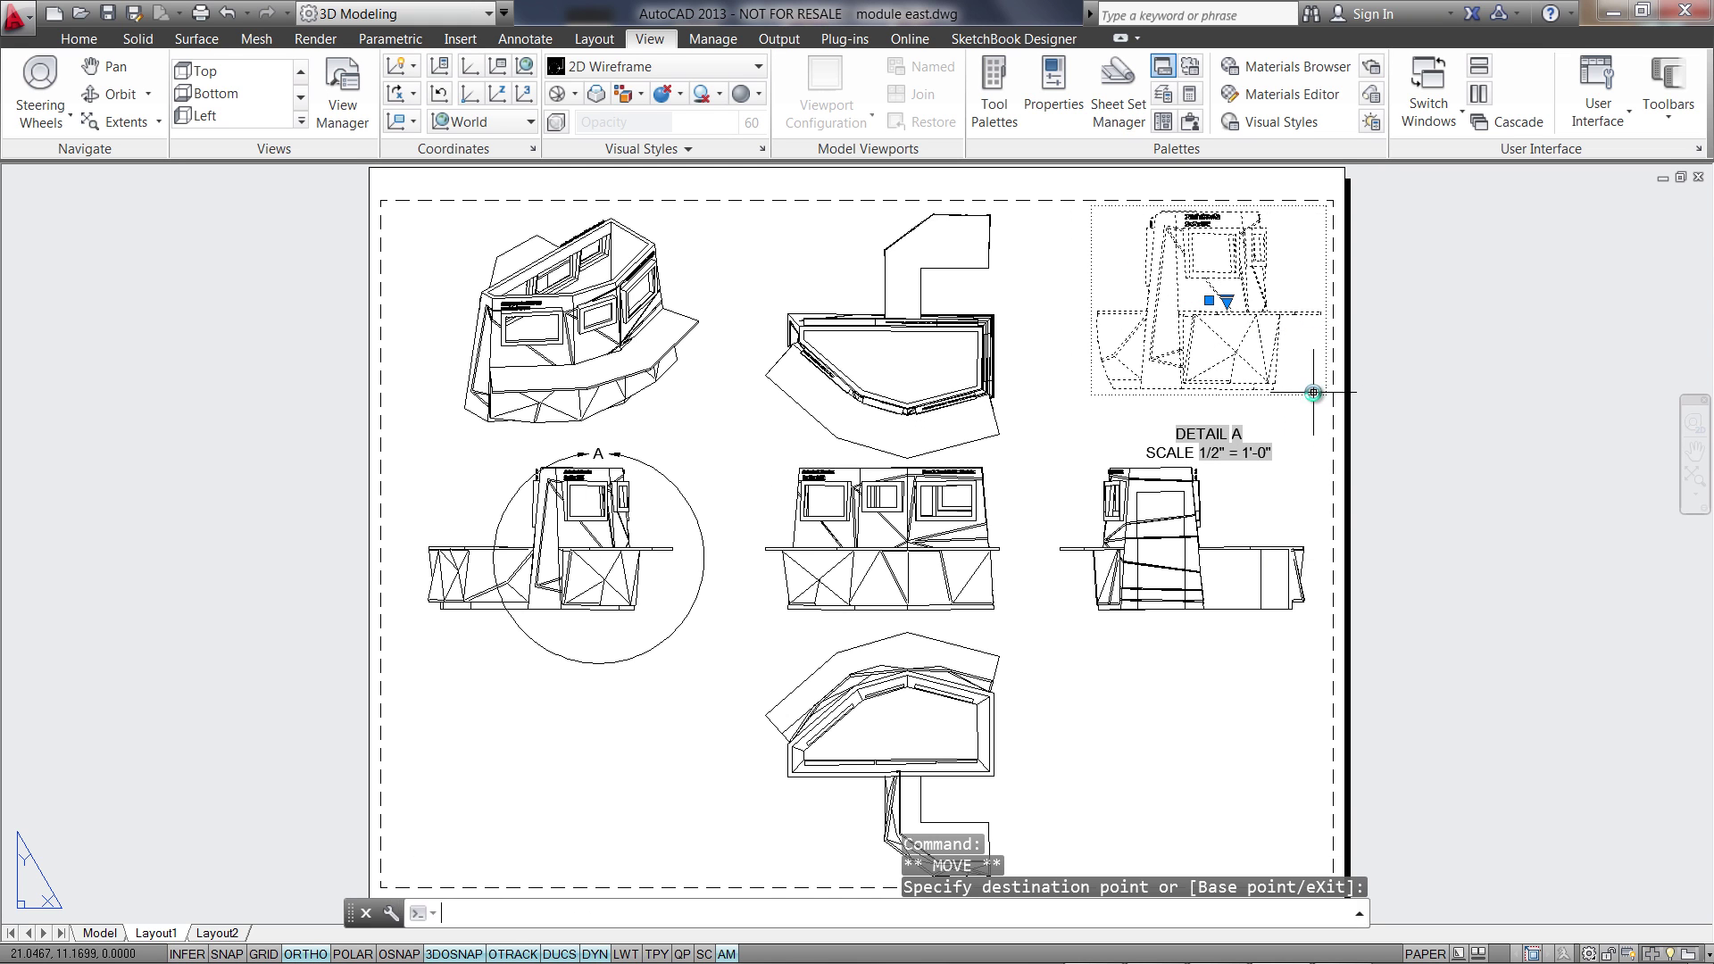
{"action": "key", "text": "Escape"}
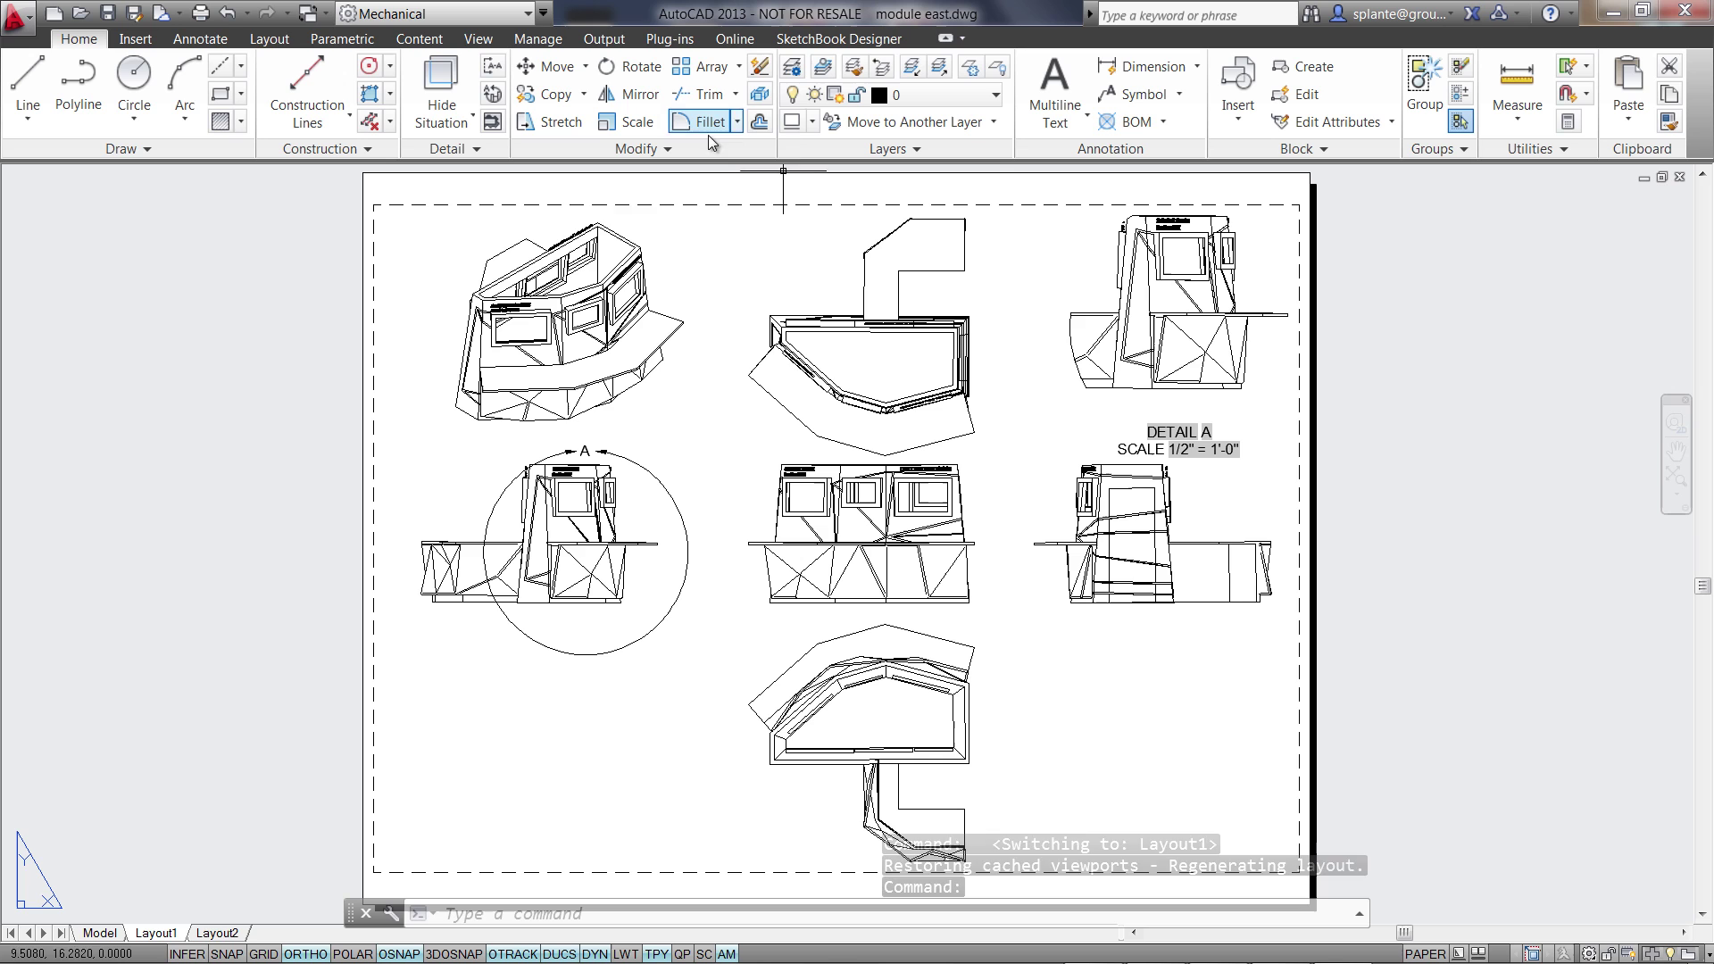
Share module east.dwg by saving it to Autodesk 360, and open its actions among the cloud documents on the Autodesk 360 site
{"action": "left_click", "coordinate": [732, 38]}
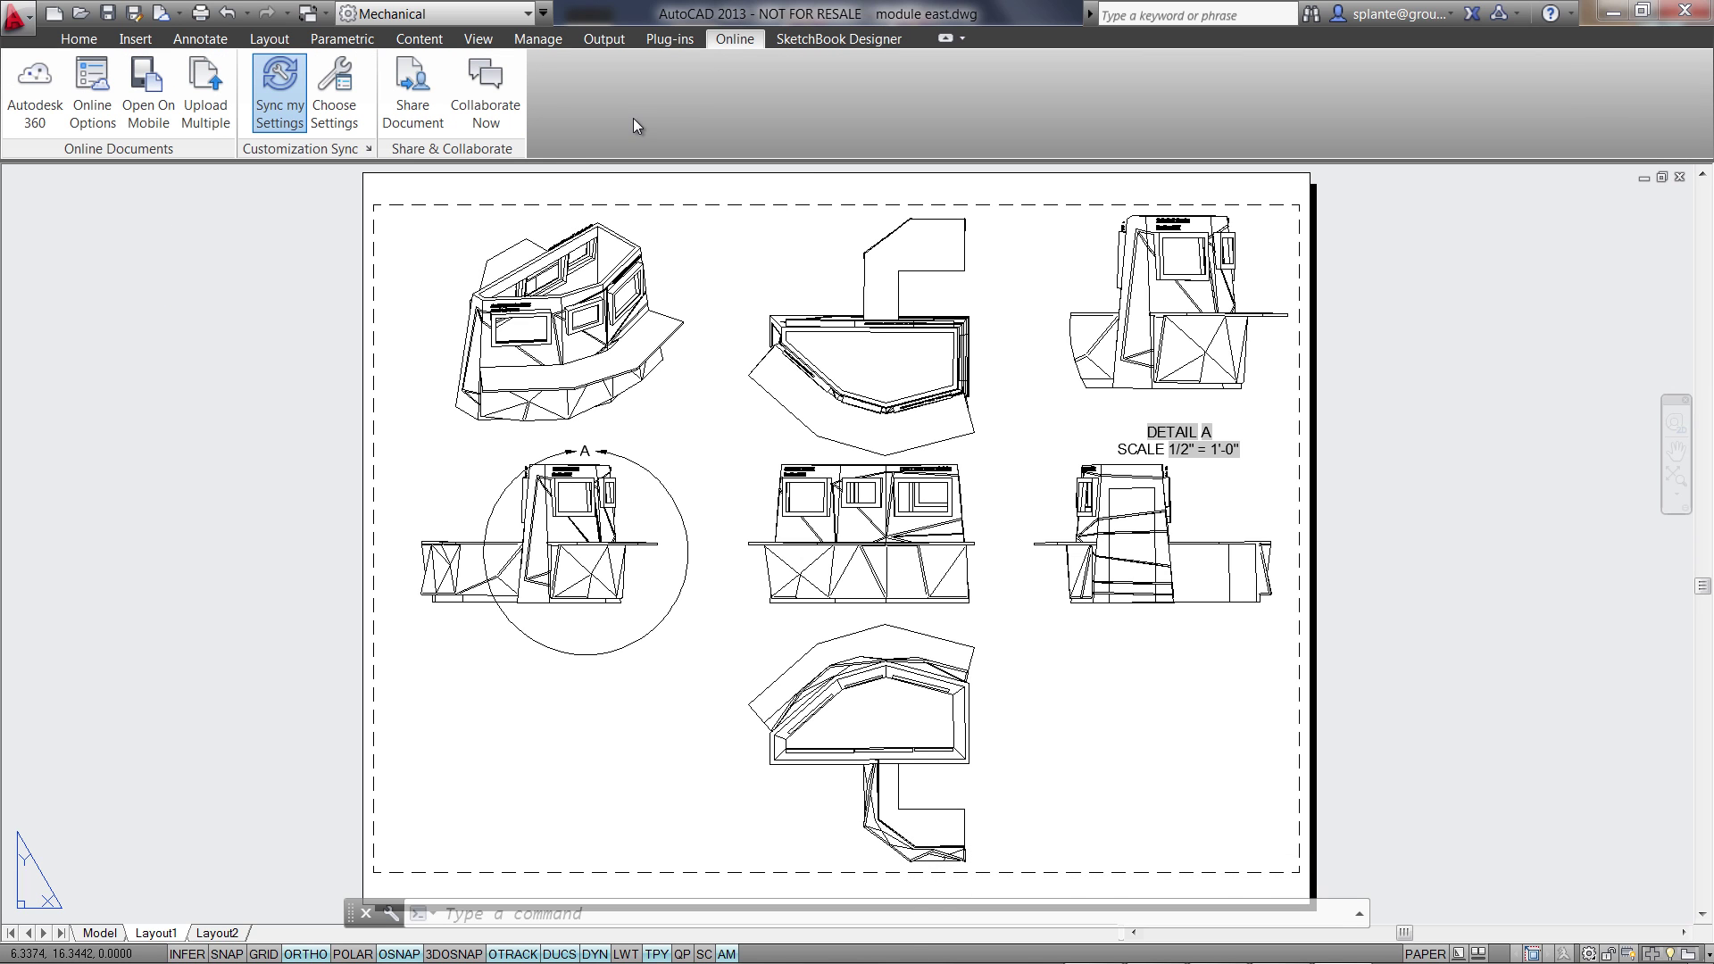
{"action": "left_click", "coordinate": [413, 89]}
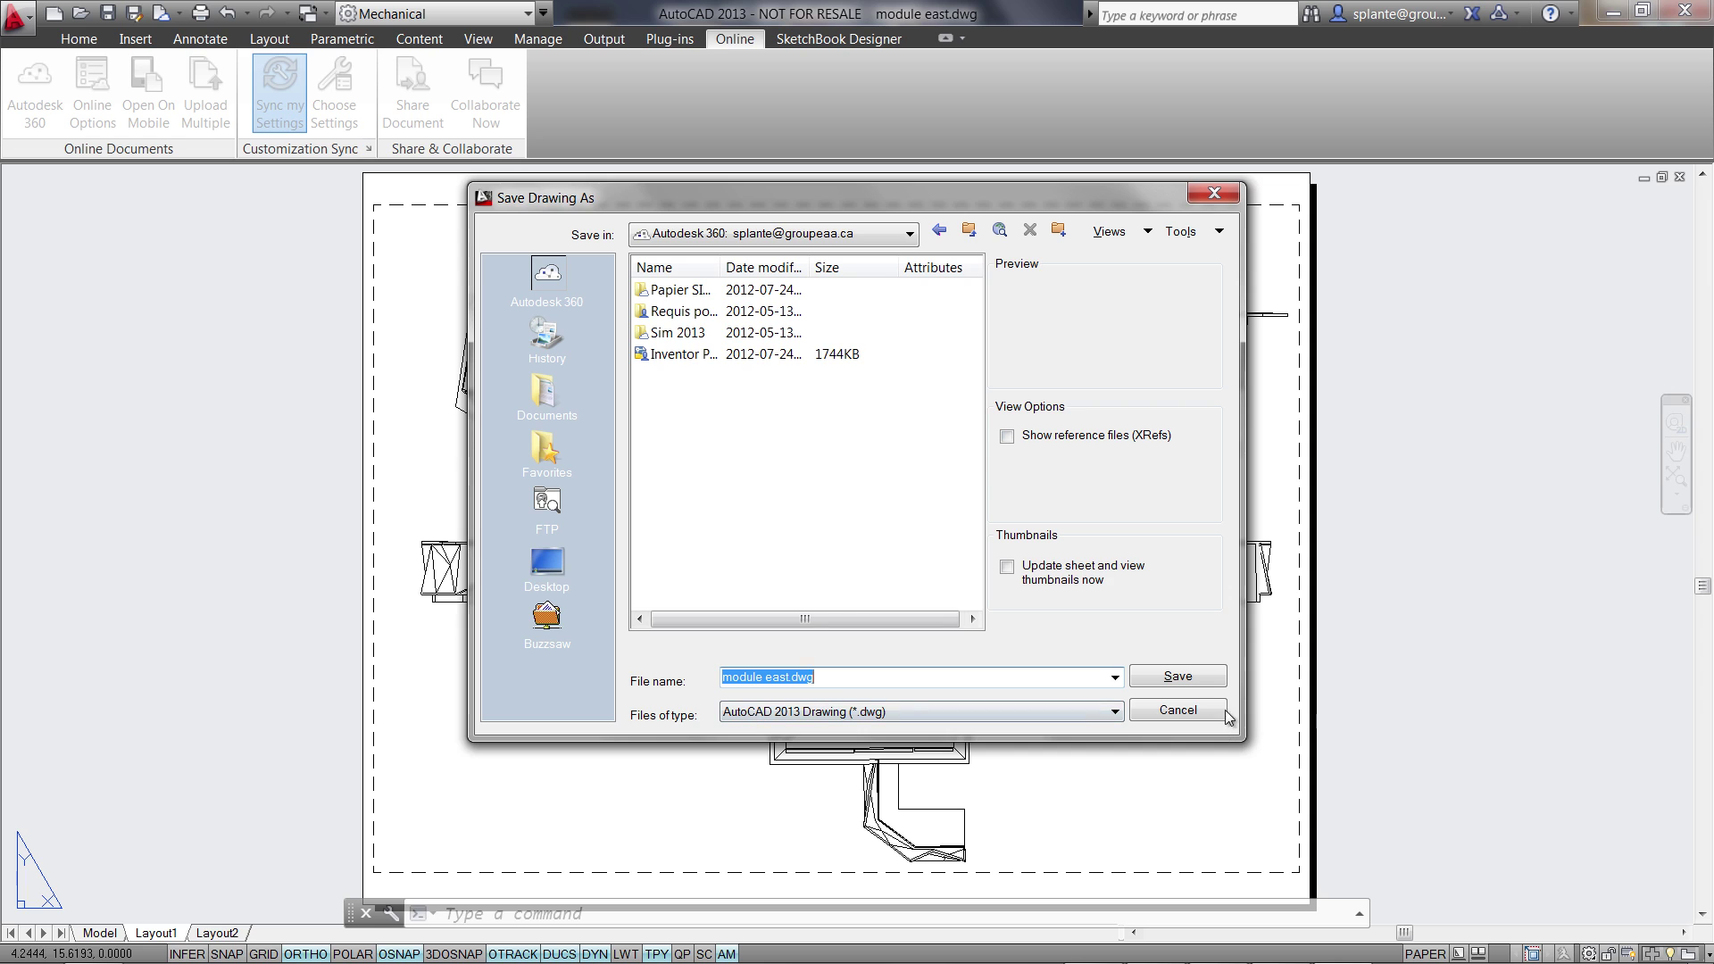
{"action": "left_click", "coordinate": [1187, 675]}
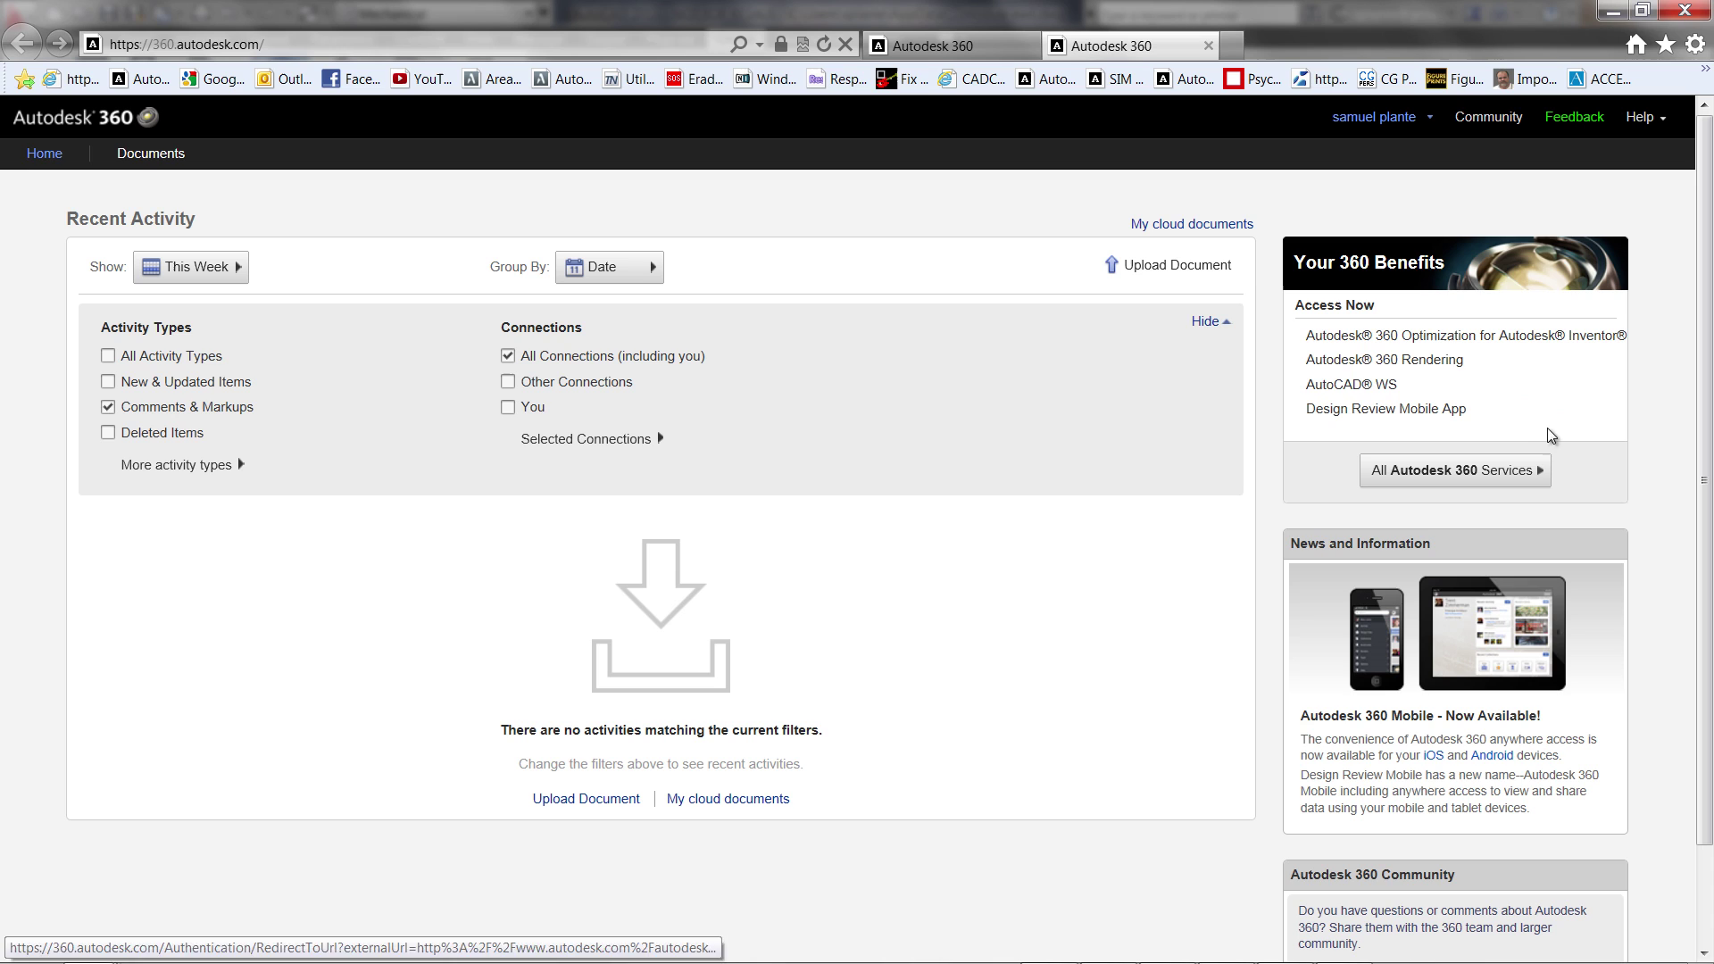
{"action": "left_click", "coordinate": [150, 152]}
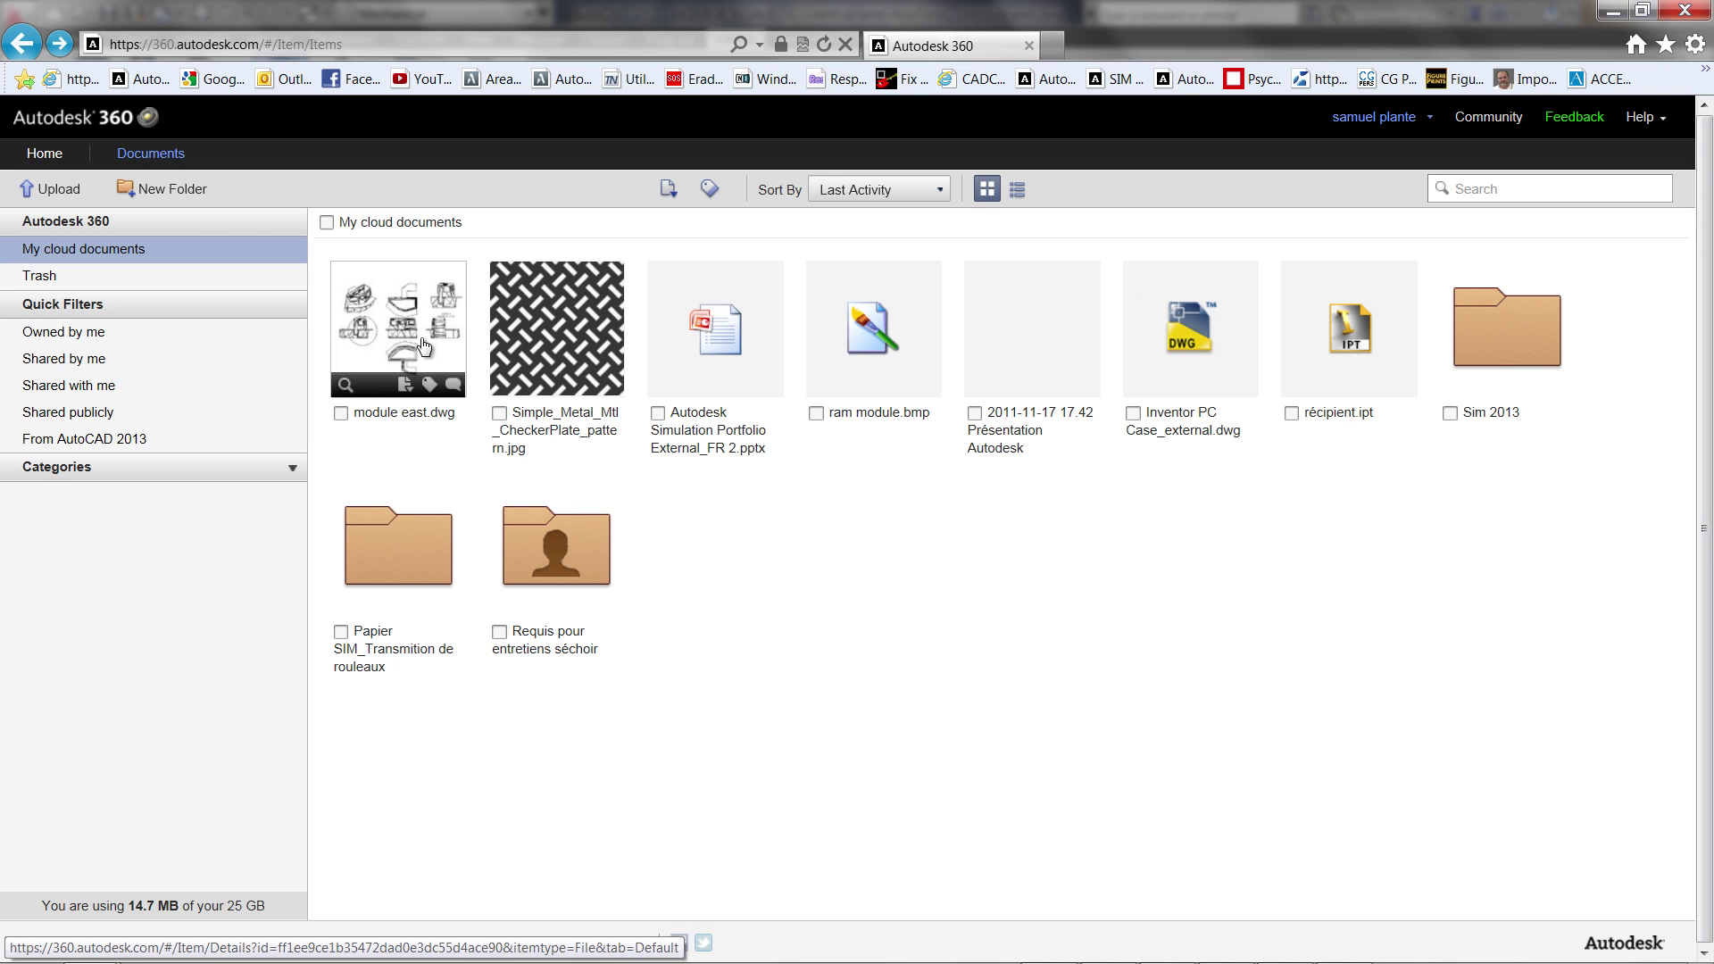
{"action": "left_click", "coordinate": [404, 391]}
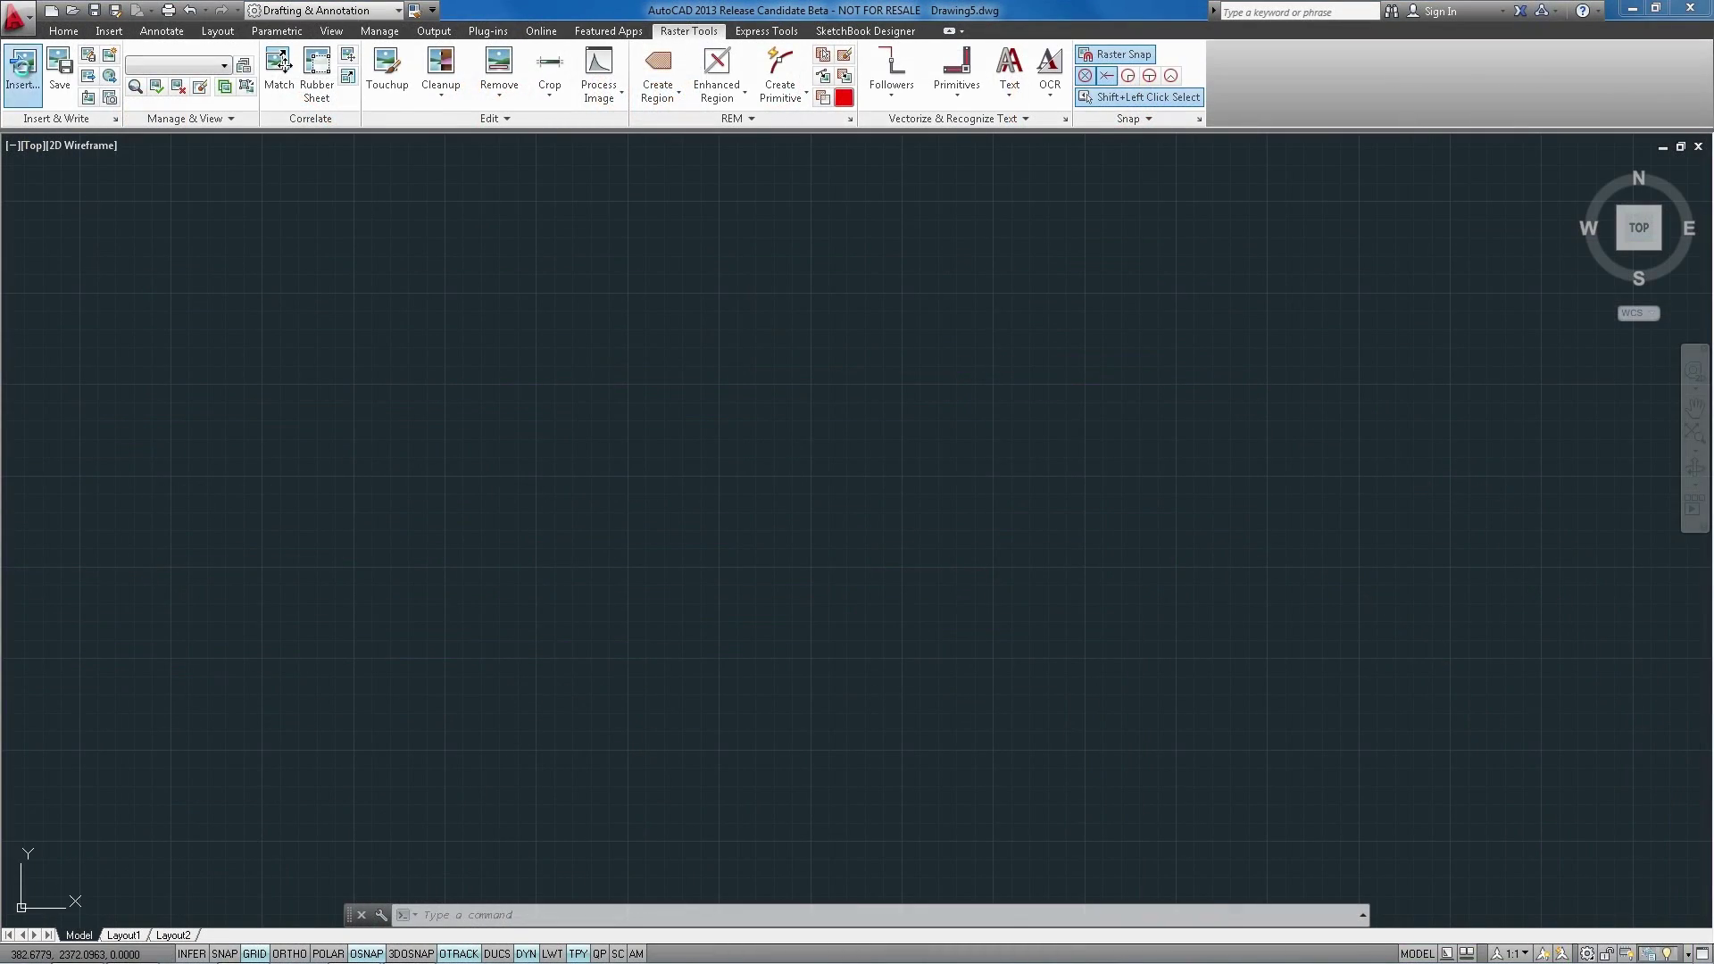
Insert the Master Site Plan raster image into the drawing
{"action": "left_click", "coordinate": [785, 332]}
{"action": "left_click", "coordinate": [1080, 554]}
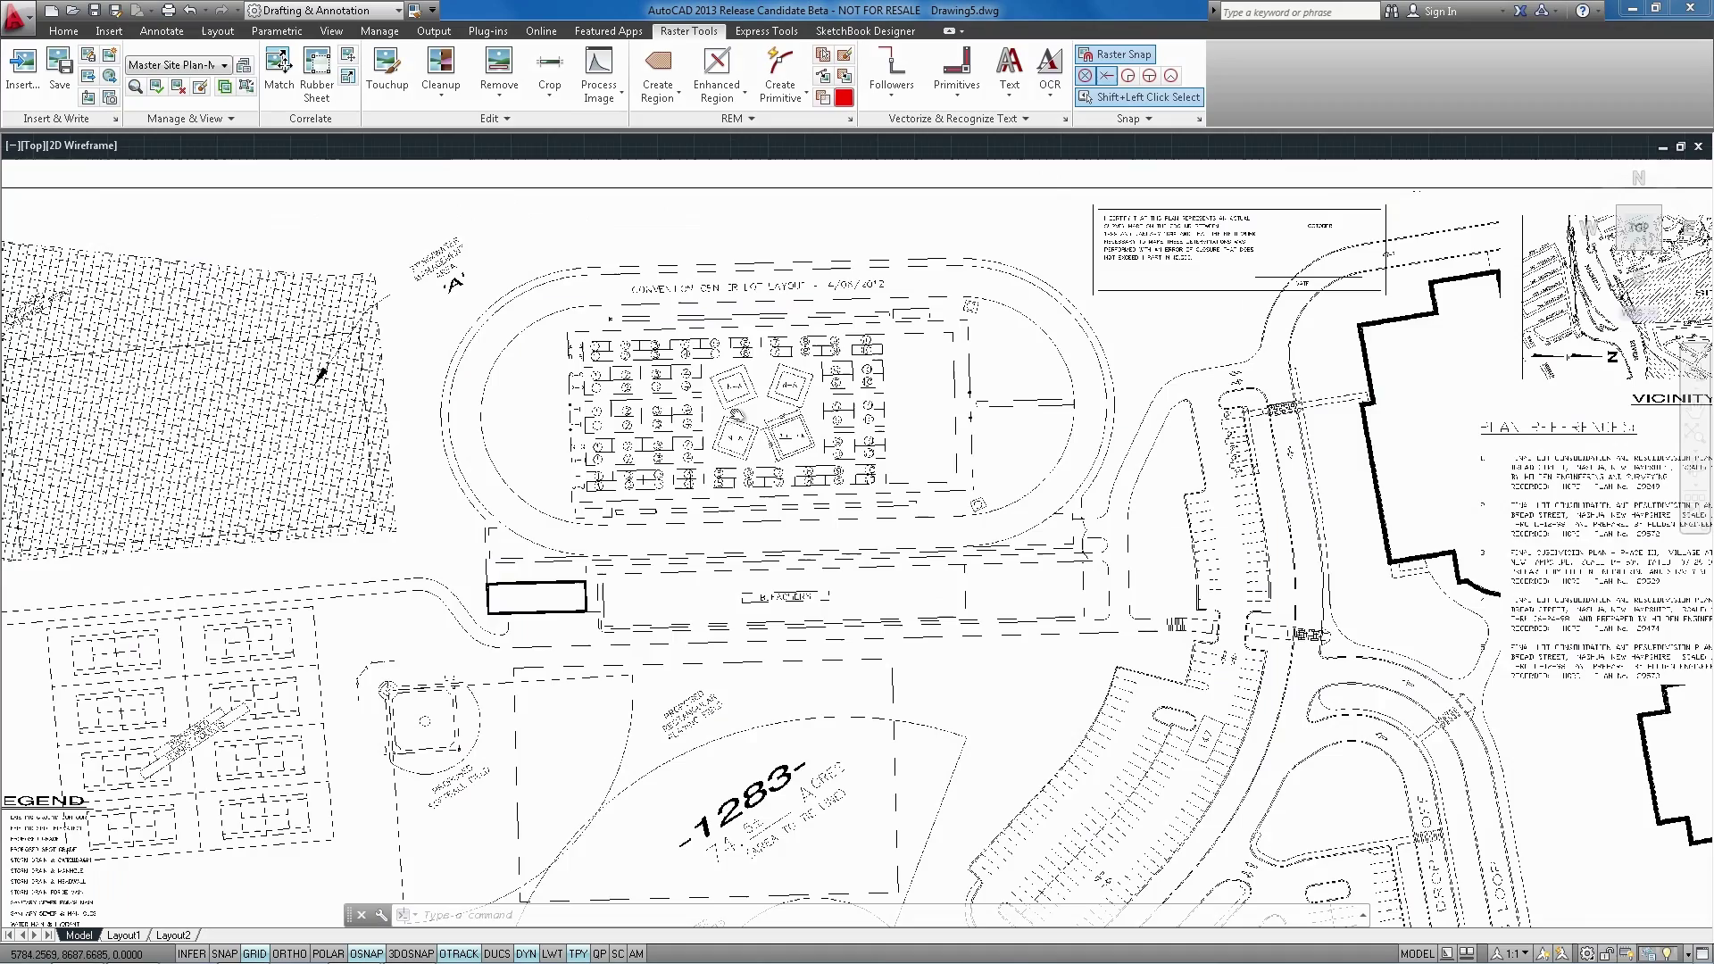
Process the entire Master Site Plan image with the Histogram tool
{"action": "scroll", "coordinate": [797, 333], "scroll_direction": "up", "scroll_amount": 5}
{"action": "left_click", "coordinate": [596, 98]}
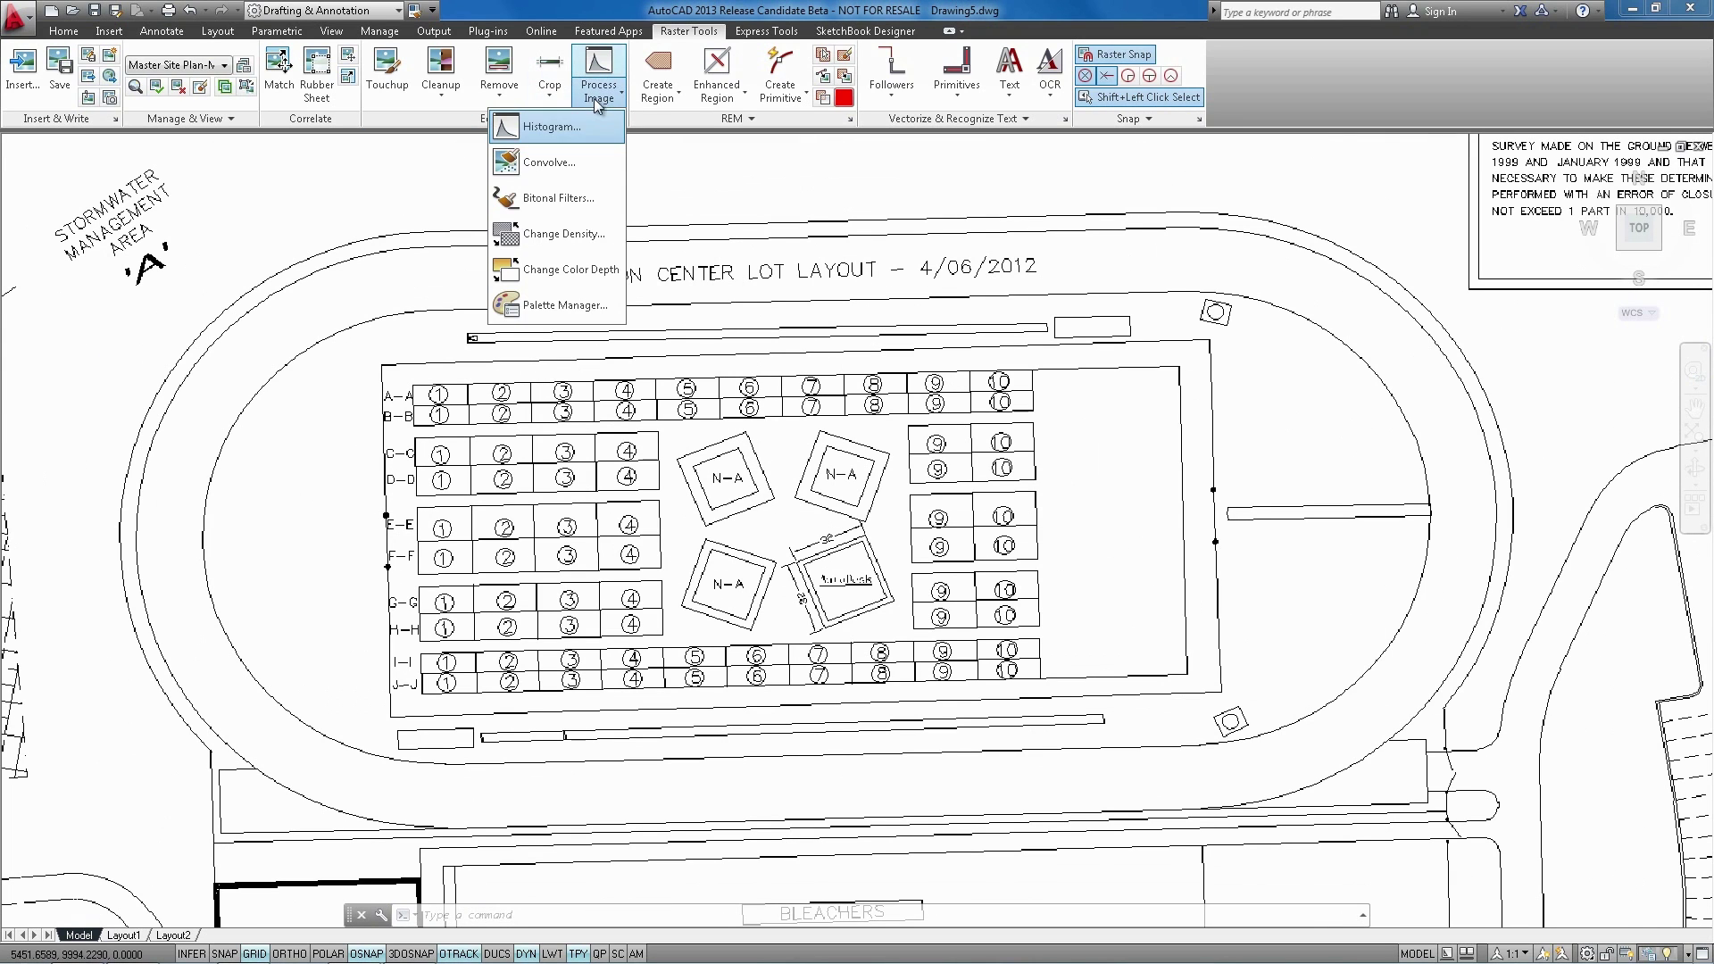
{"action": "left_click", "coordinate": [518, 128]}
{"action": "left_click", "coordinate": [1512, 641]}
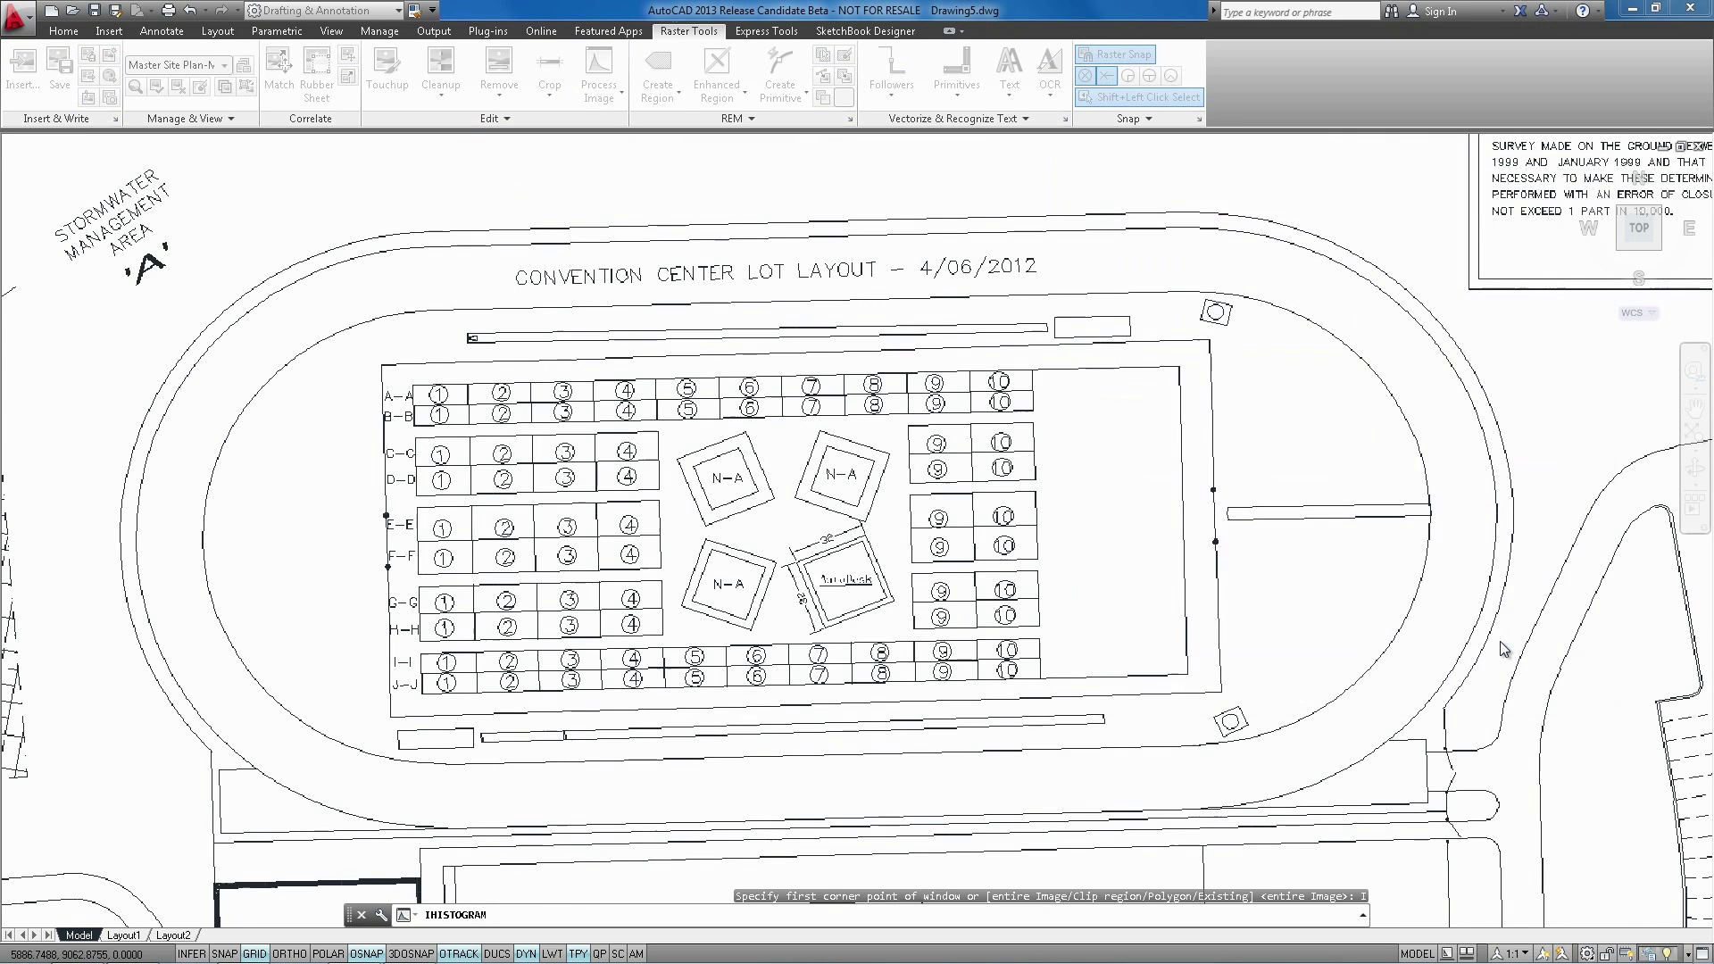
{"action": "key", "text": "Return"}
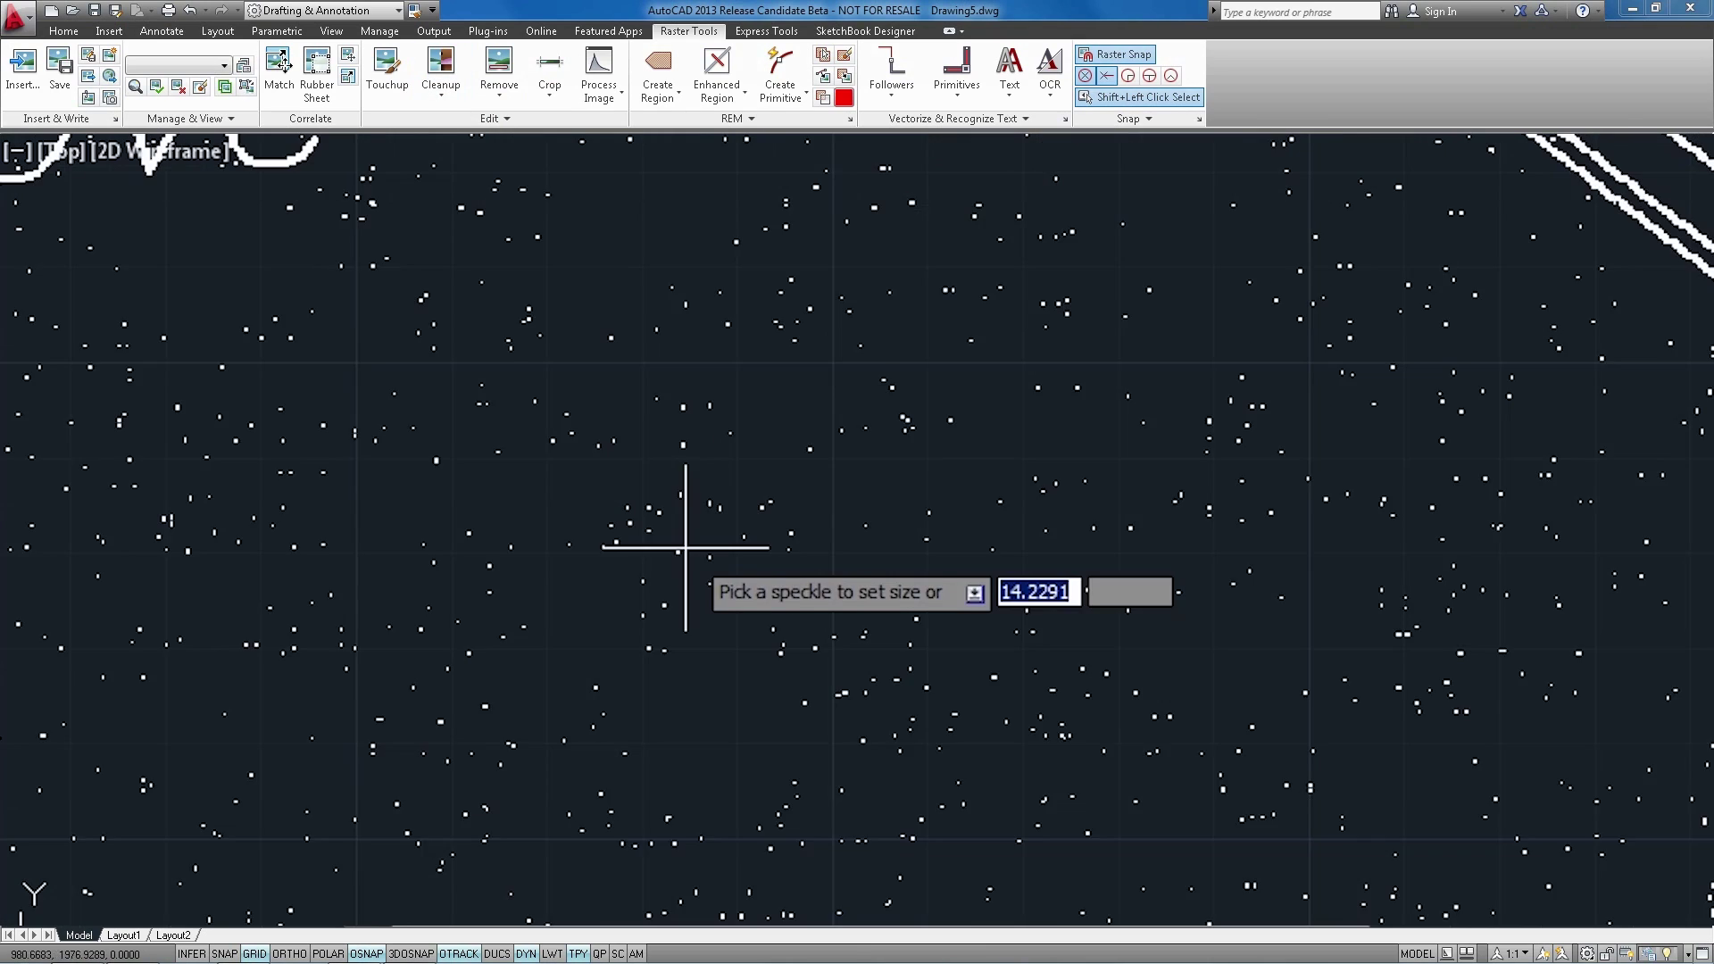
Despeckle the raster image, using one of the larger speckles to set the size to remove
{"action": "left_click", "coordinate": [761, 393]}
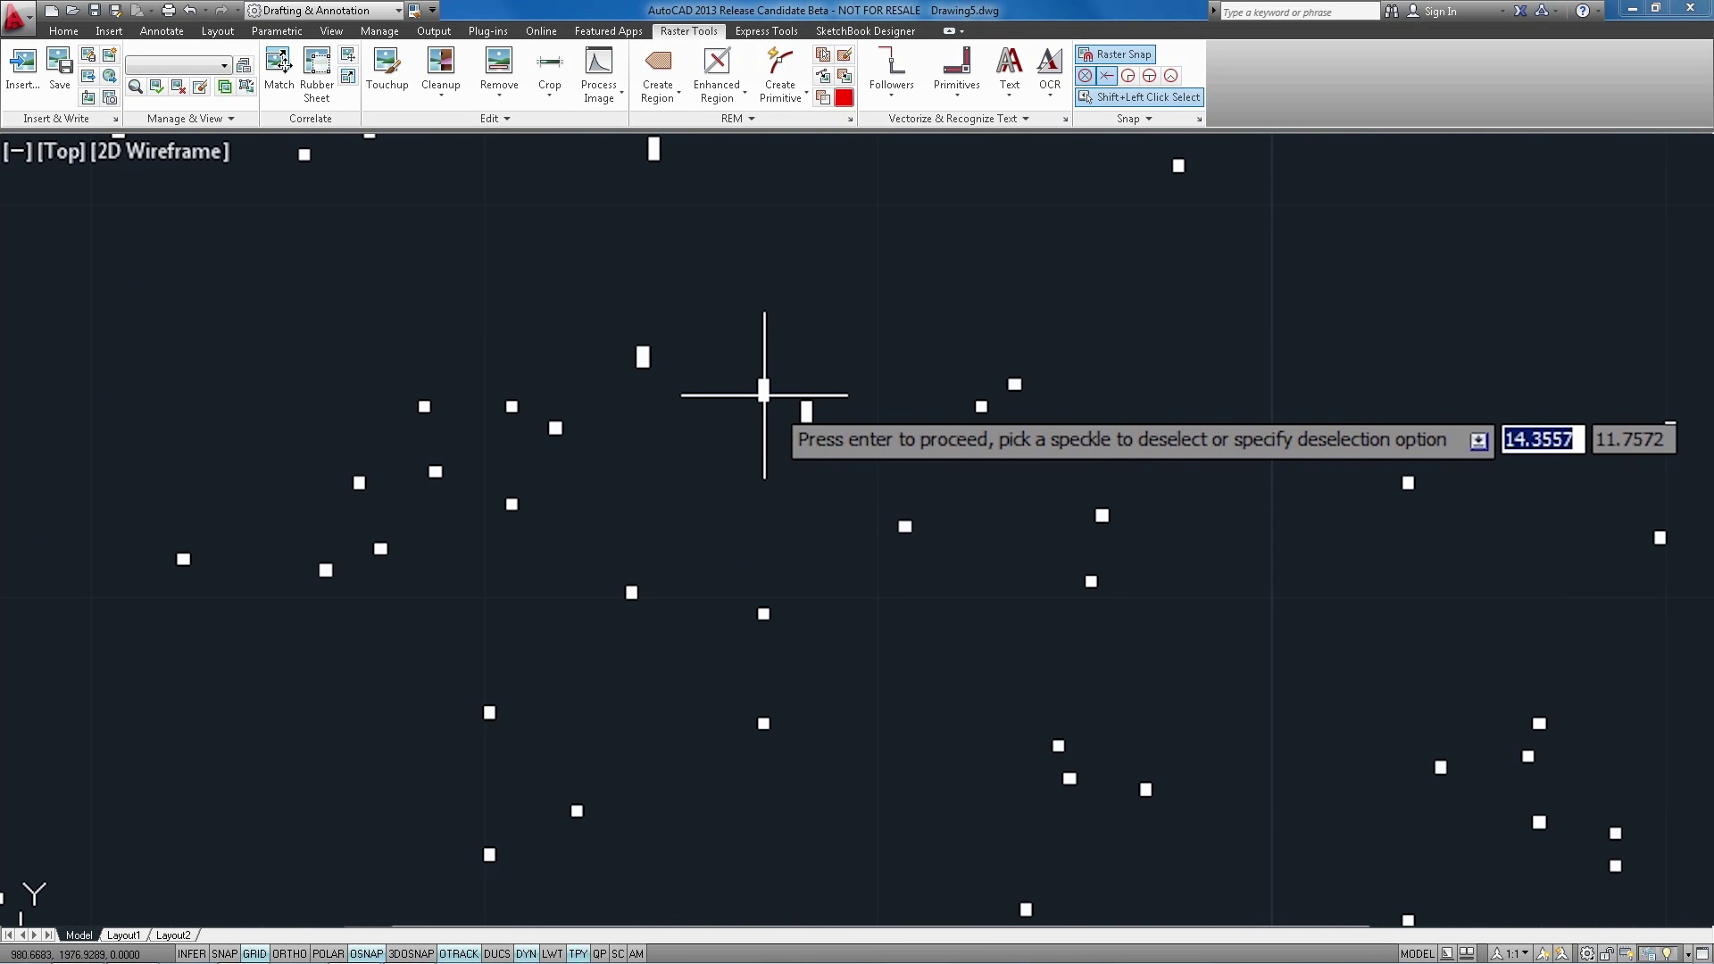
{"action": "key", "text": "Return"}
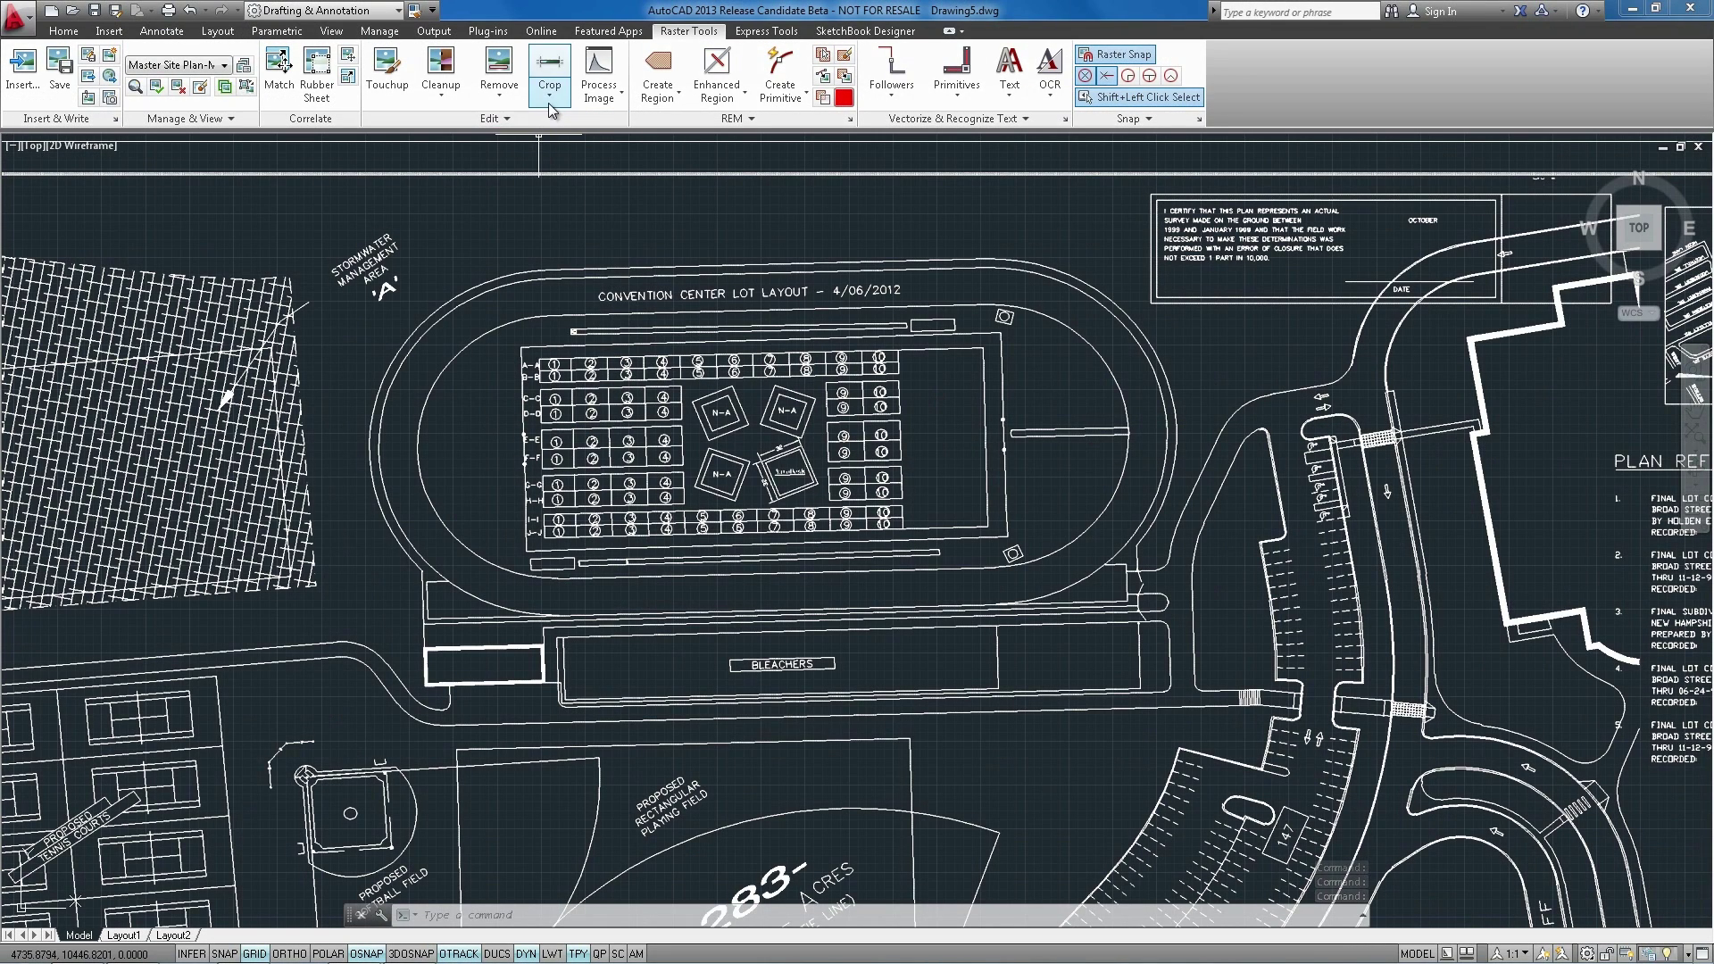
Crop the site plan image with a nearly horizontal rectangle around the convention center lot, the bleachers and the adjacent parking
{"action": "left_click", "coordinate": [551, 107]}
{"action": "left_click", "coordinate": [424, 197]}
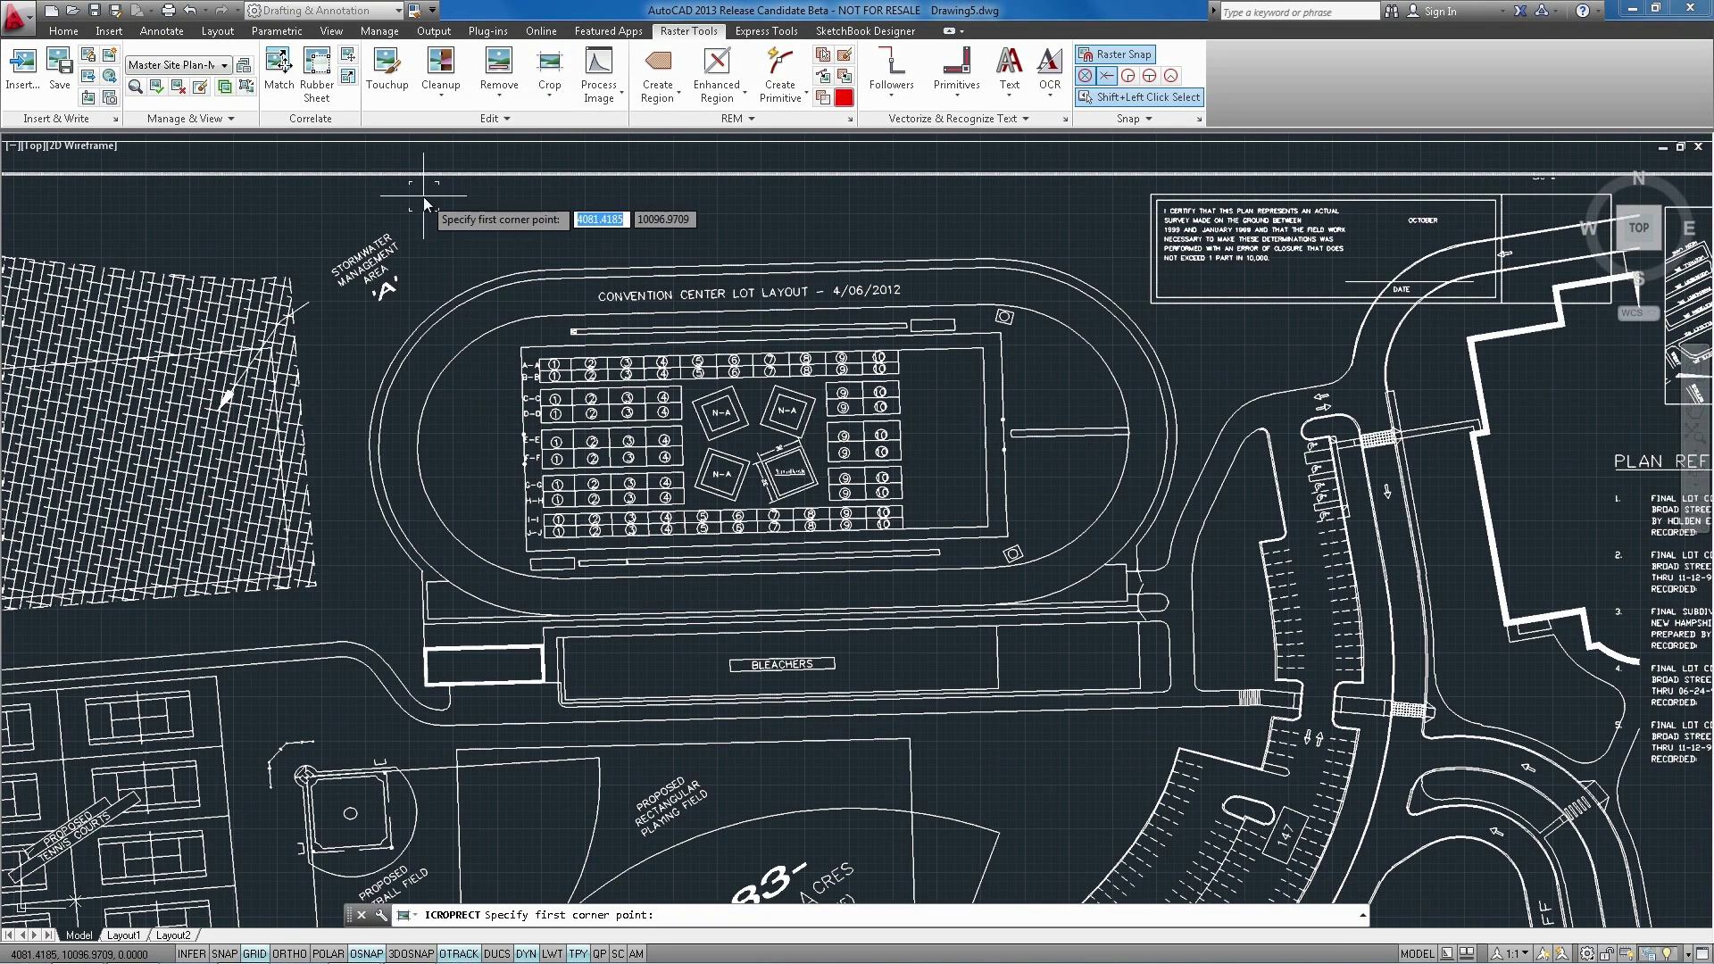
{"action": "left_click", "coordinate": [355, 211]}
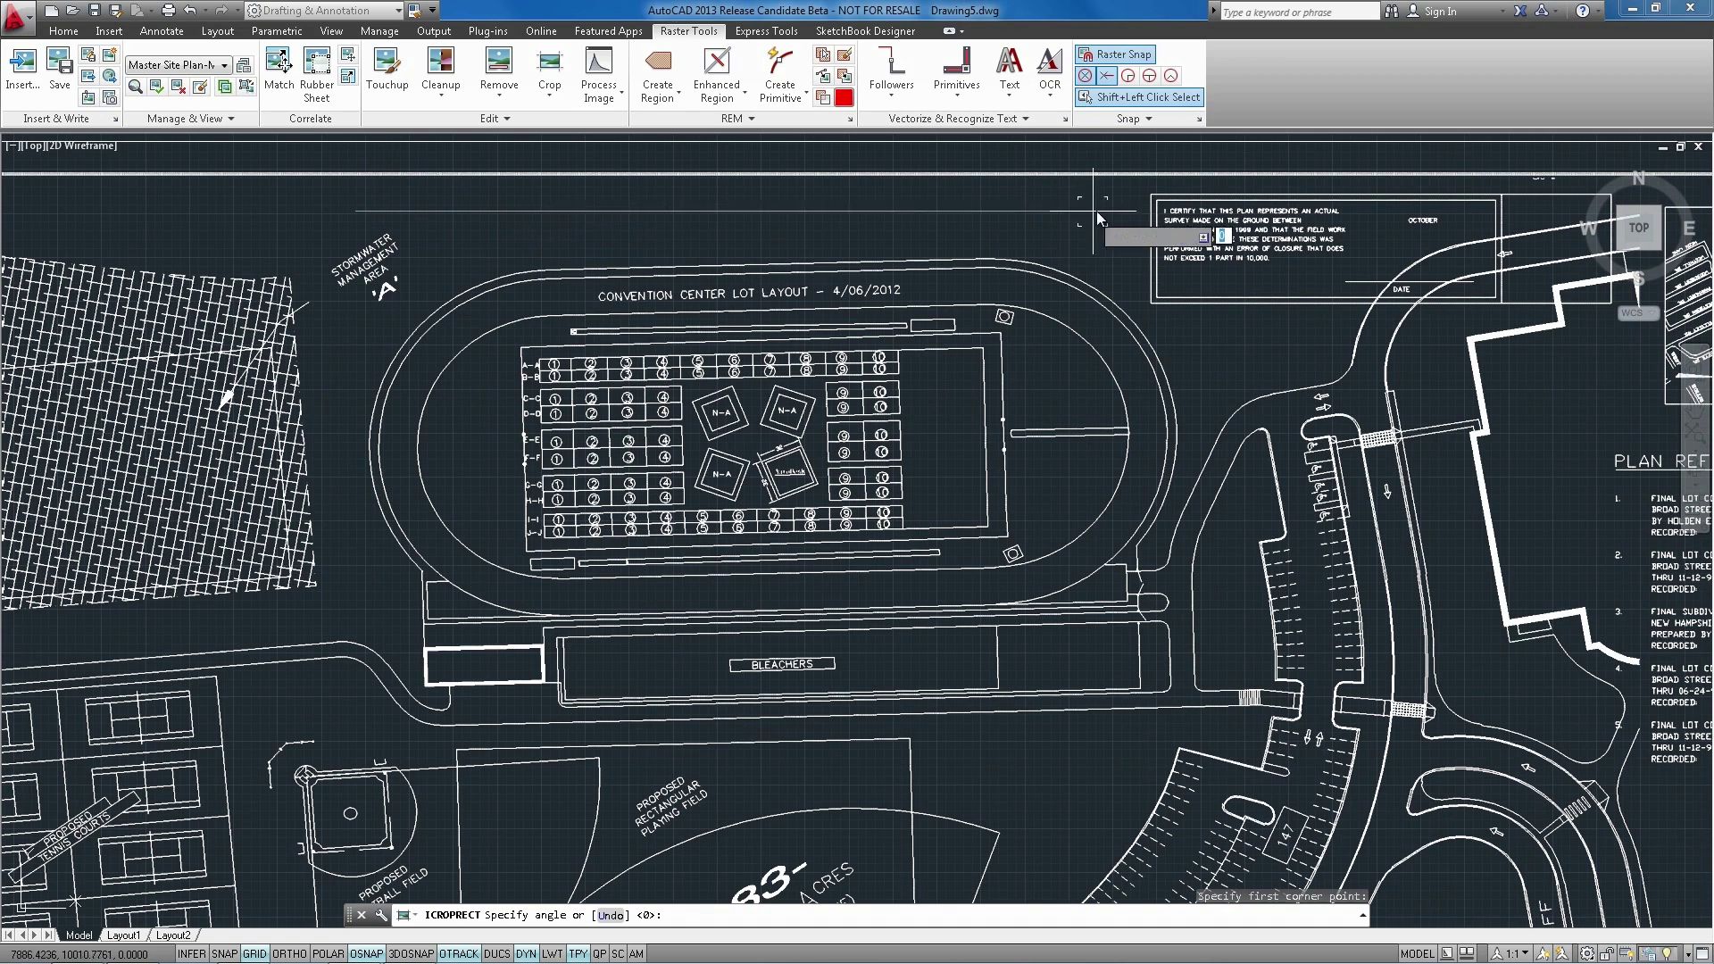
{"action": "left_click", "coordinate": [1165, 212]}
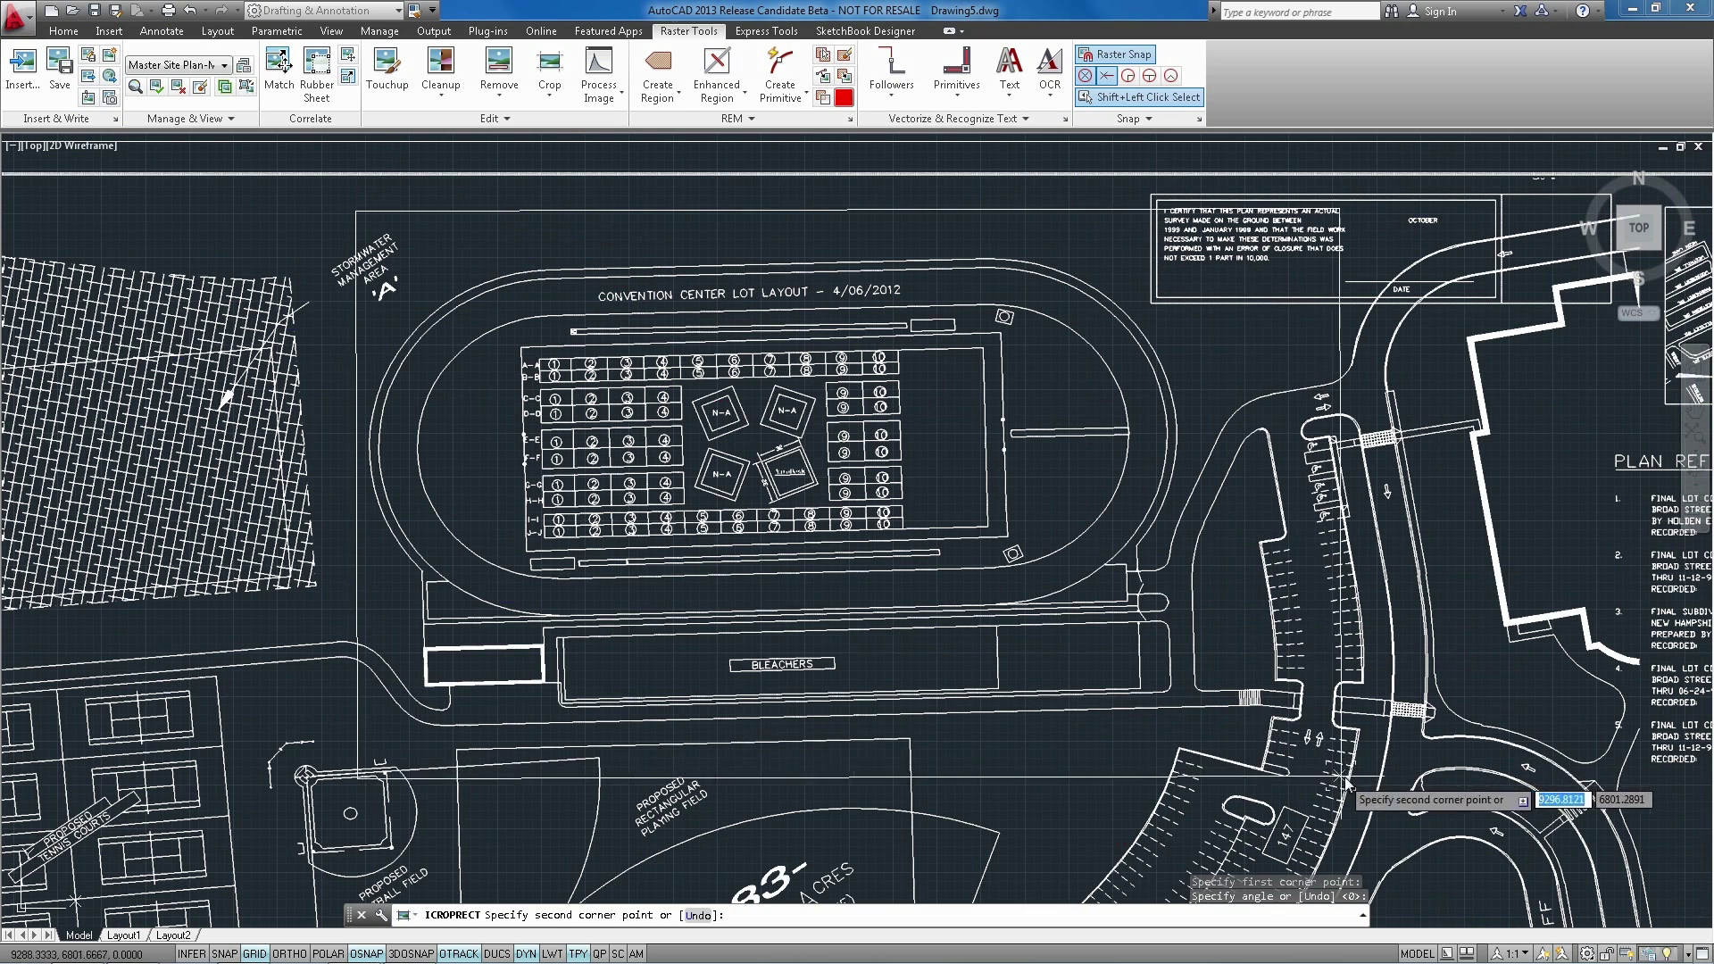
{"action": "left_click", "coordinate": [1464, 764]}
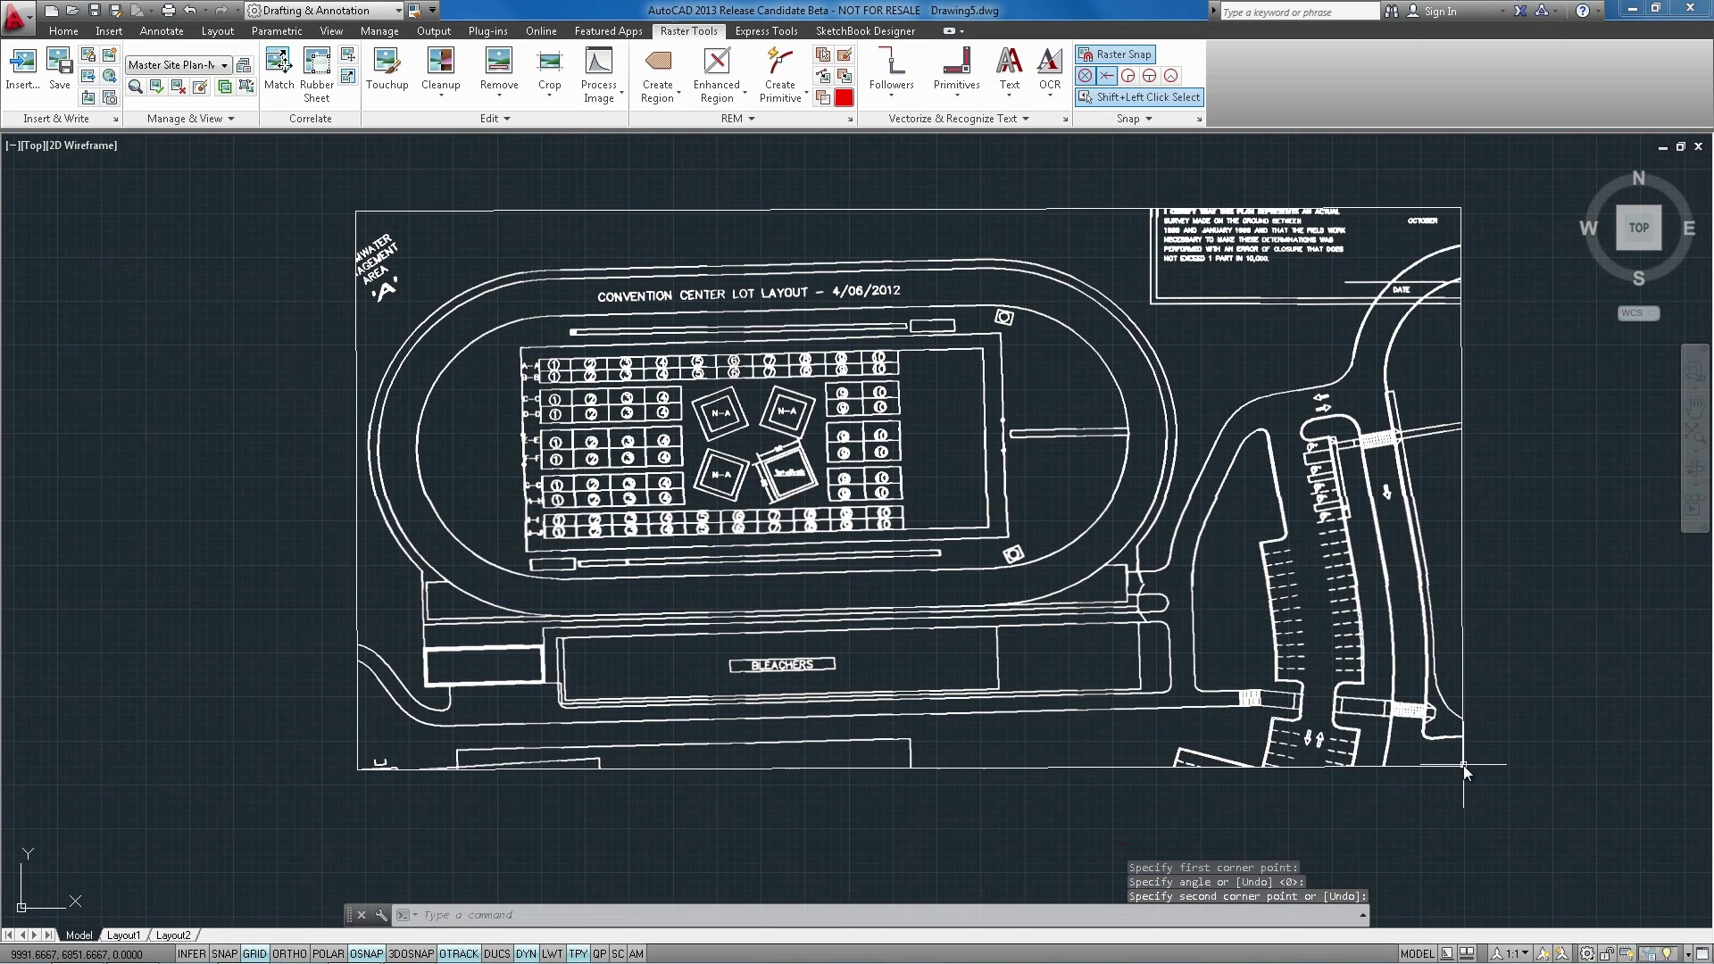
Trace the small rectangle and the long narrow strip above the bleachers as polylines with the raster polyline follower
{"action": "middle_click_drag", "start_coordinate": [1102, 574], "coordinate": [973, 536]}
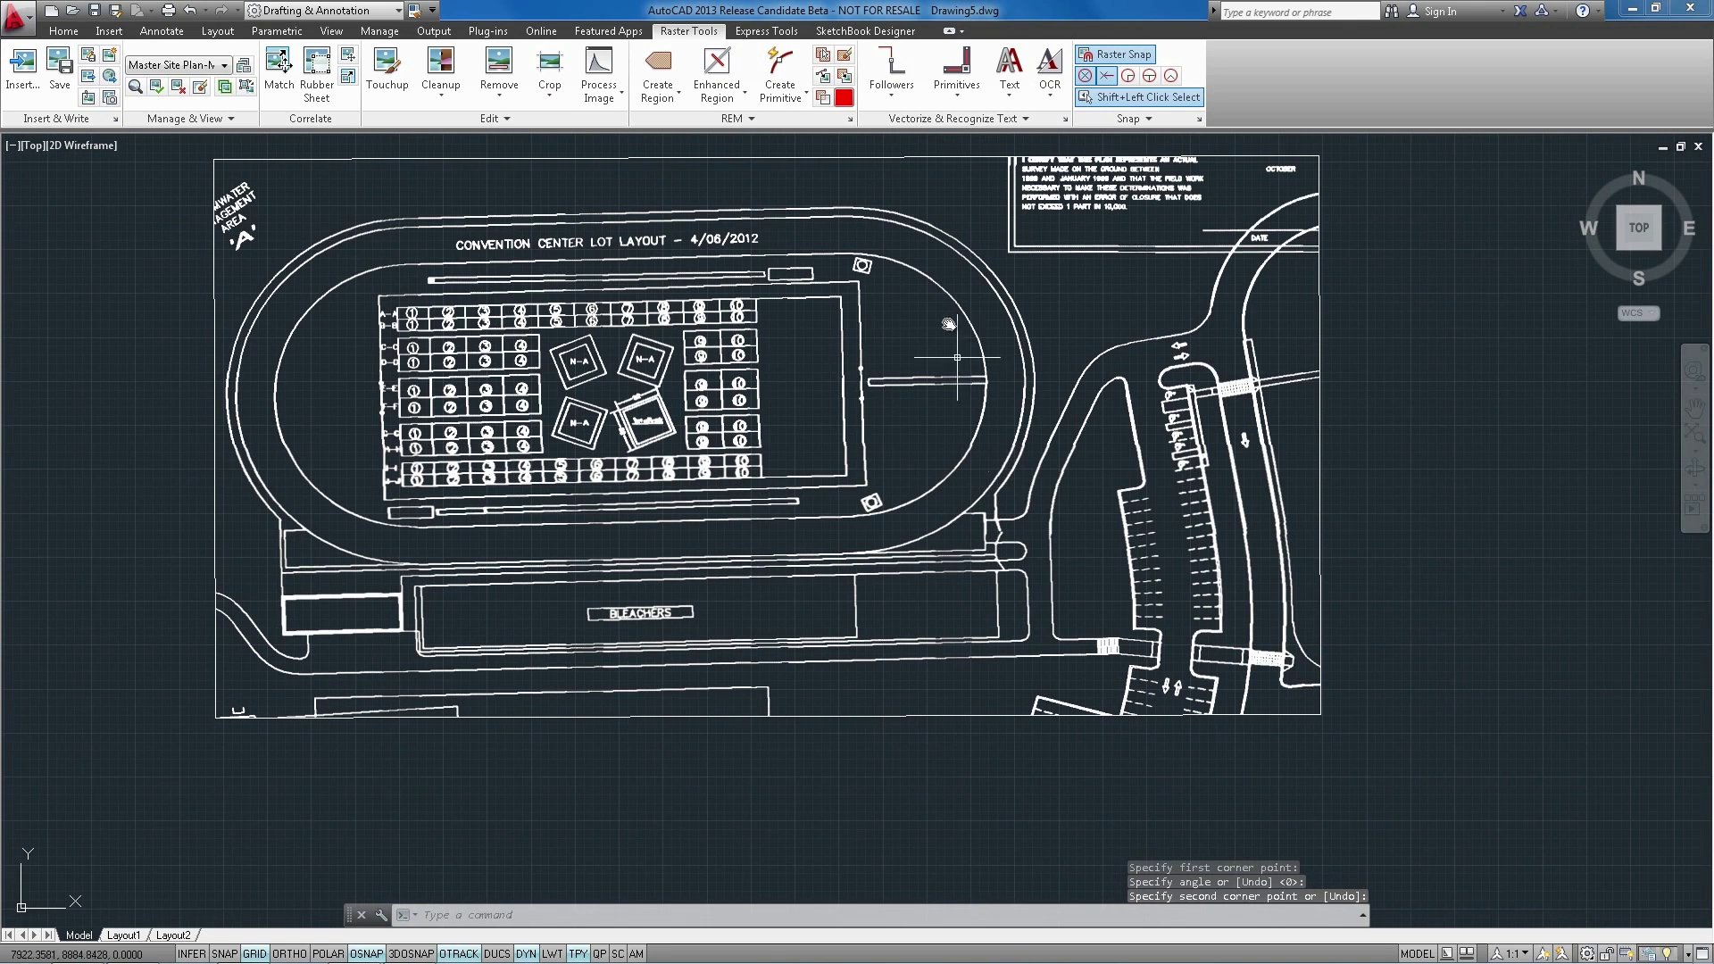
{"action": "left_click", "coordinate": [892, 71]}
{"action": "scroll", "coordinate": [403, 575], "scroll_direction": "up", "scroll_amount": 5}
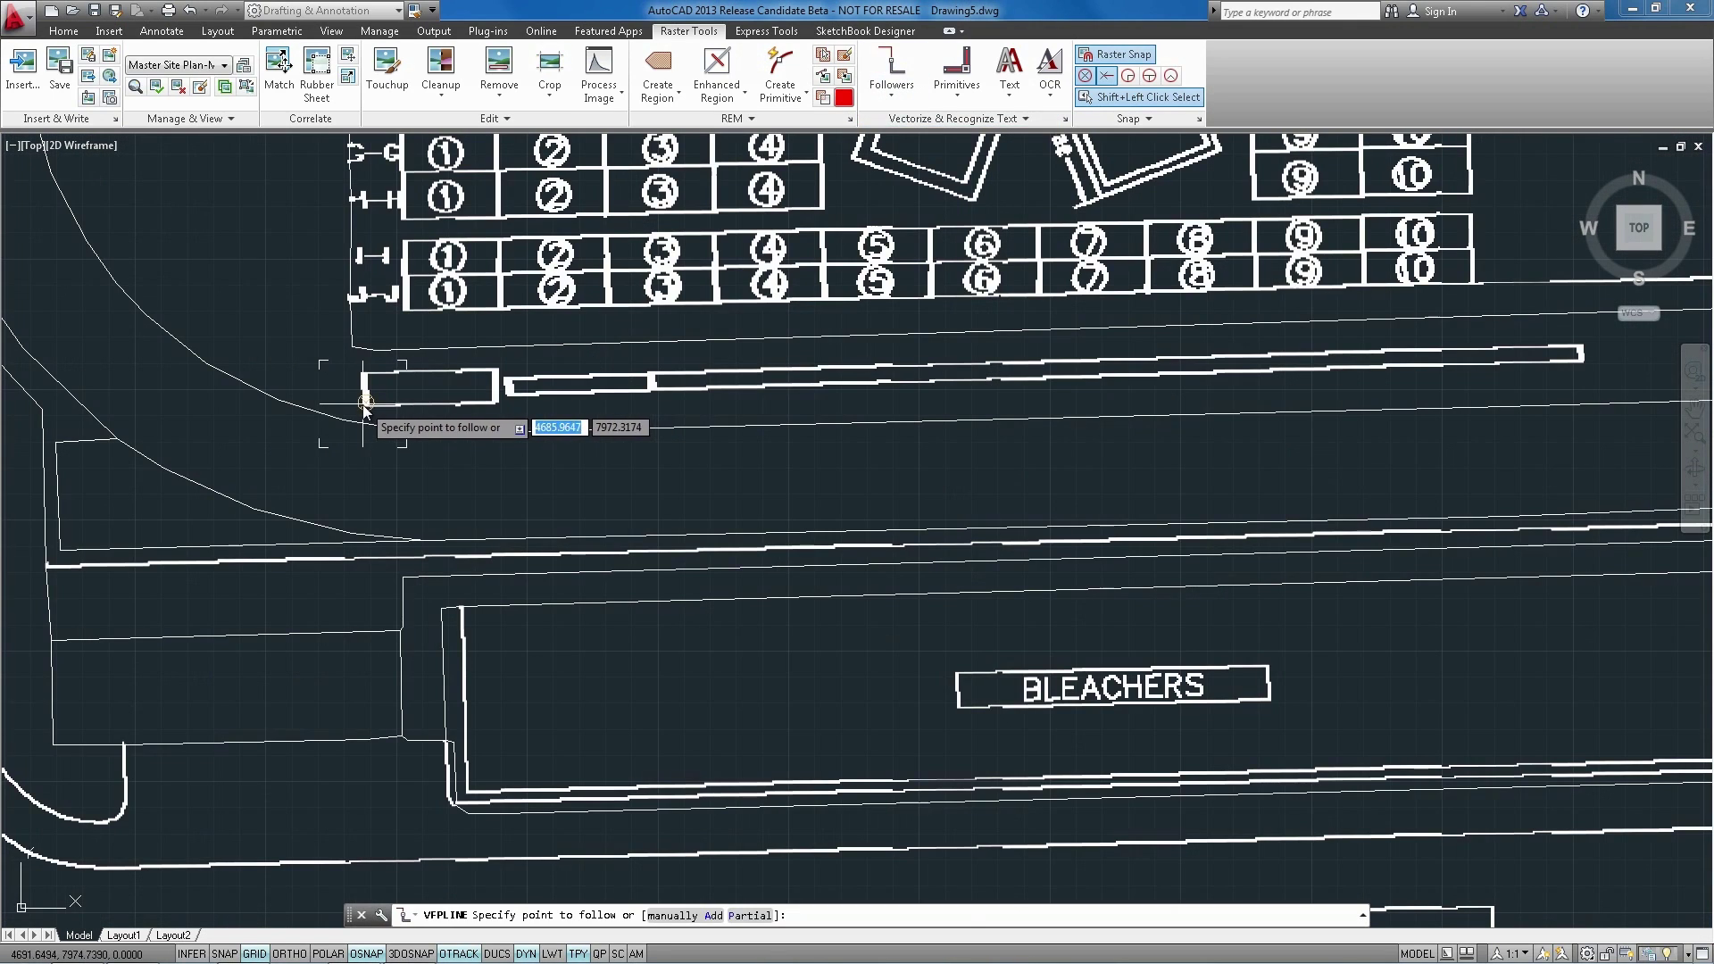
{"action": "left_click", "coordinate": [365, 403]}
{"action": "key", "text": "Return"}
{"action": "left_click", "coordinate": [510, 396]}
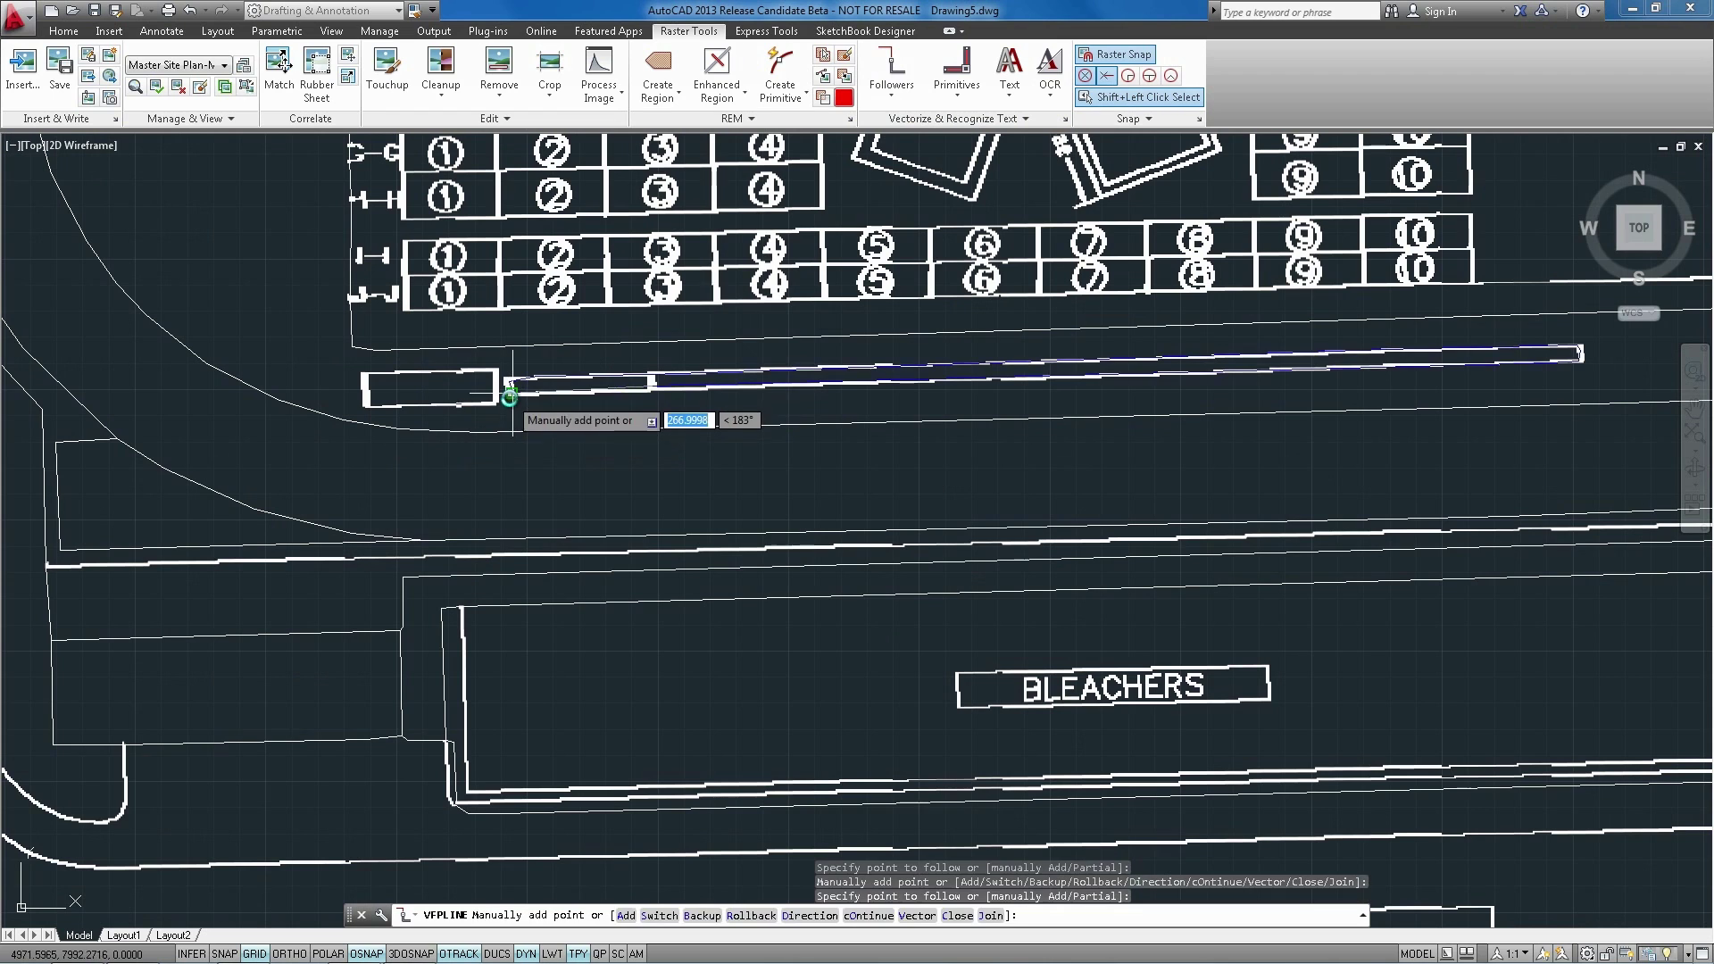
{"action": "left_click", "coordinate": [509, 395]}
{"action": "left_click", "coordinate": [656, 385]}
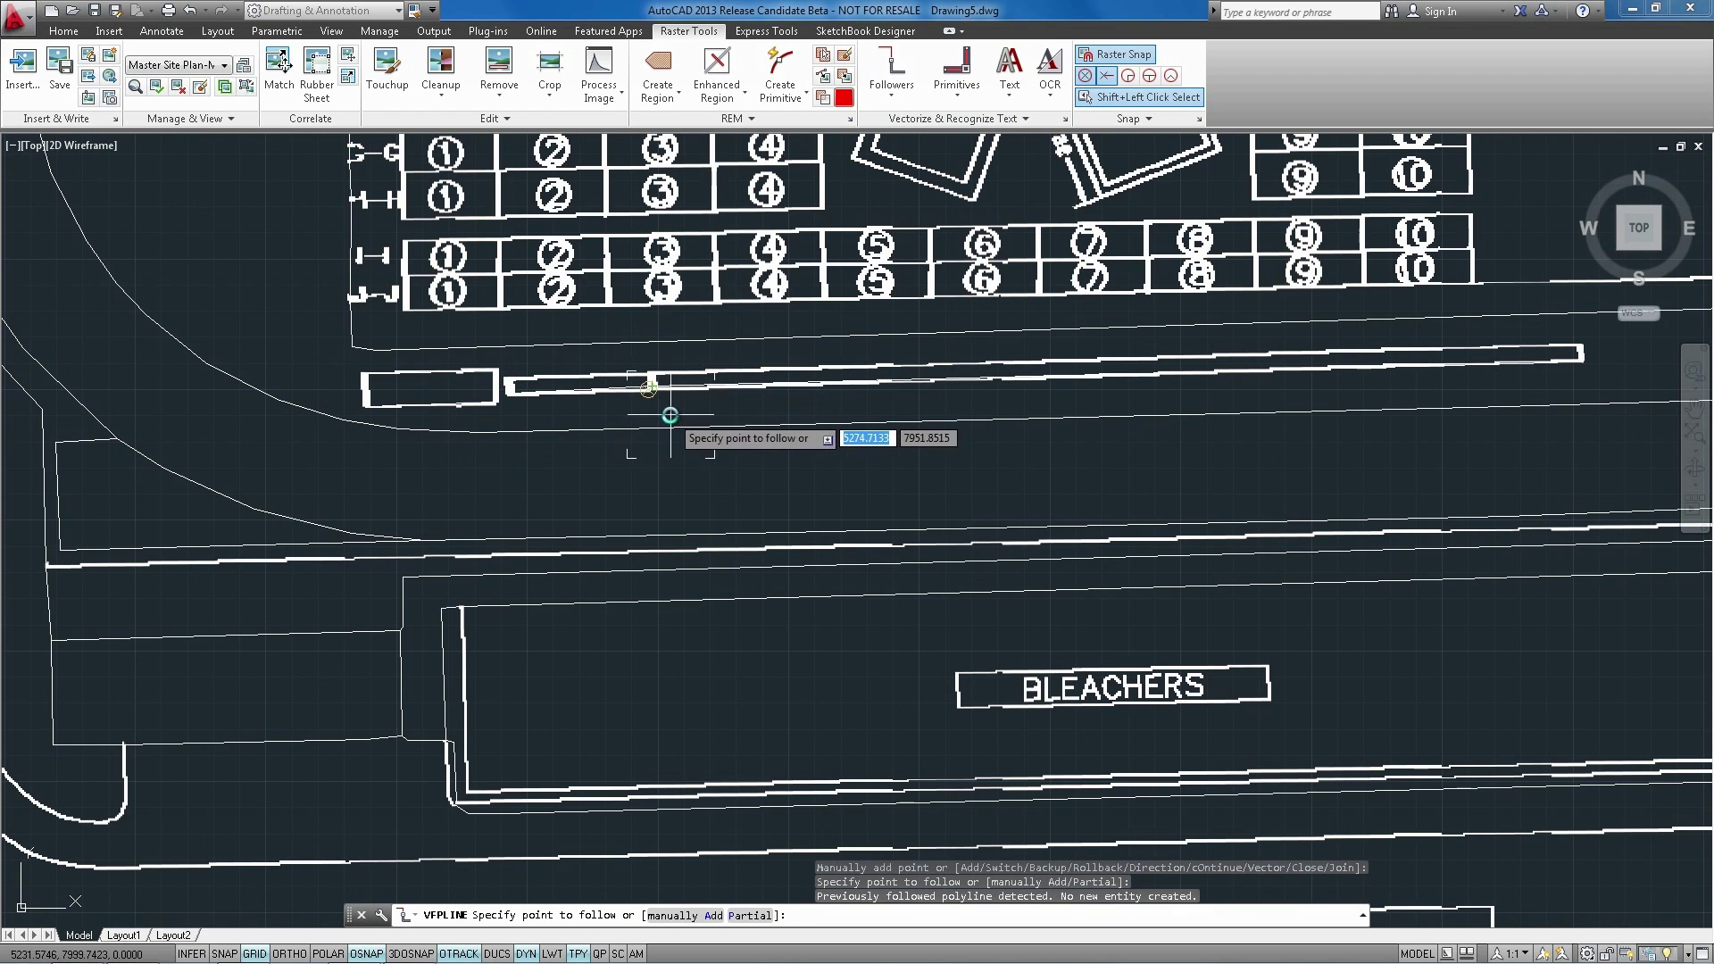
{"action": "key", "text": "Return"}
{"action": "scroll", "coordinate": [793, 415], "scroll_direction": "down", "scroll_amount": 2}
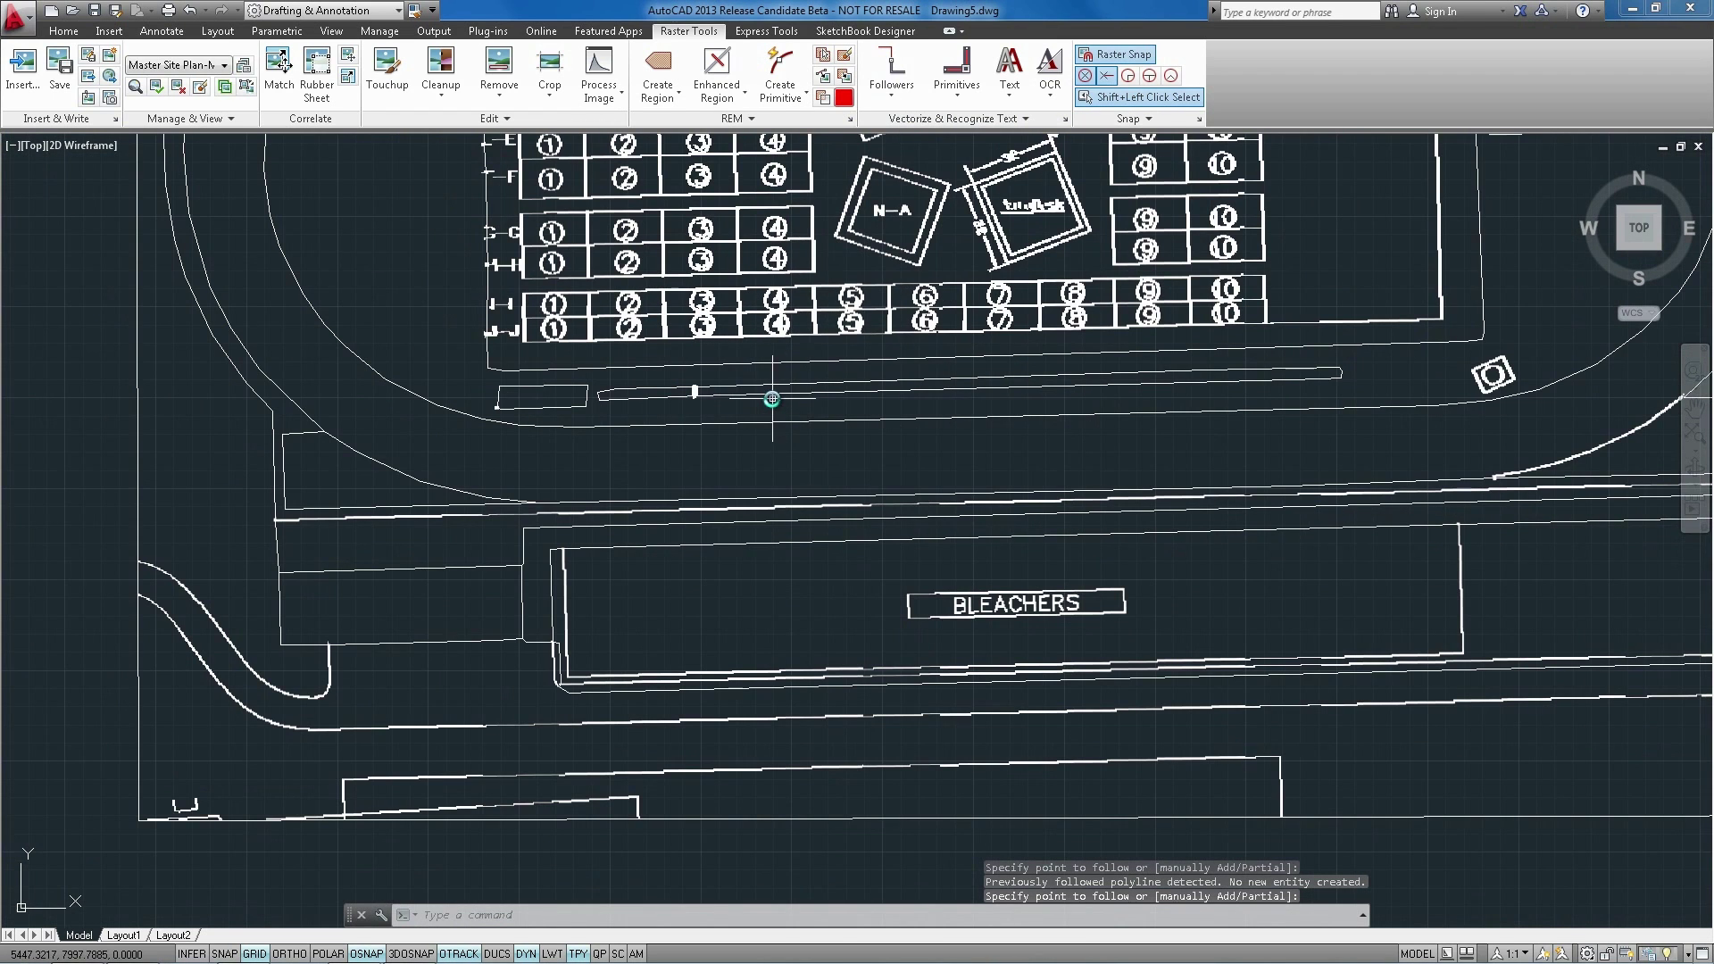
{"action": "middle_click_drag", "start_coordinate": [772, 399], "coordinate": [413, 739]}
{"action": "middle_click_drag", "start_coordinate": [1003, 280], "coordinate": [1076, 315]}
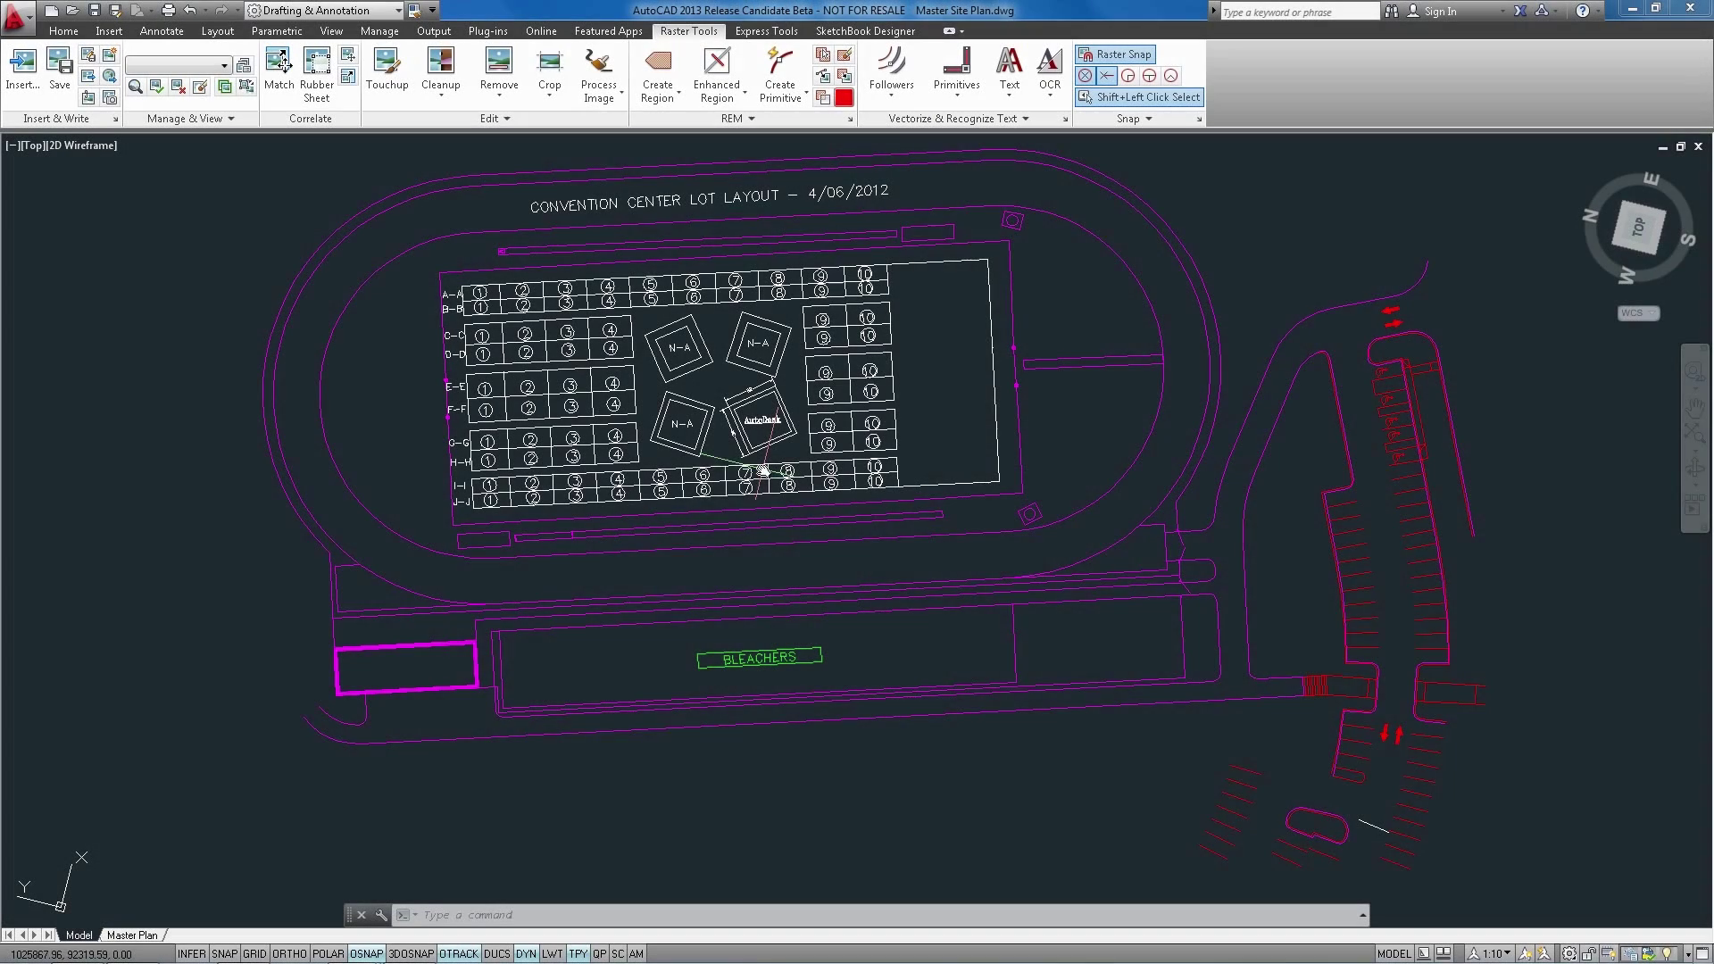
Try to stretch the outer track outline outward from its upper-right grip, and undo the grip edit
{"action": "left_click", "coordinate": [63, 32]}
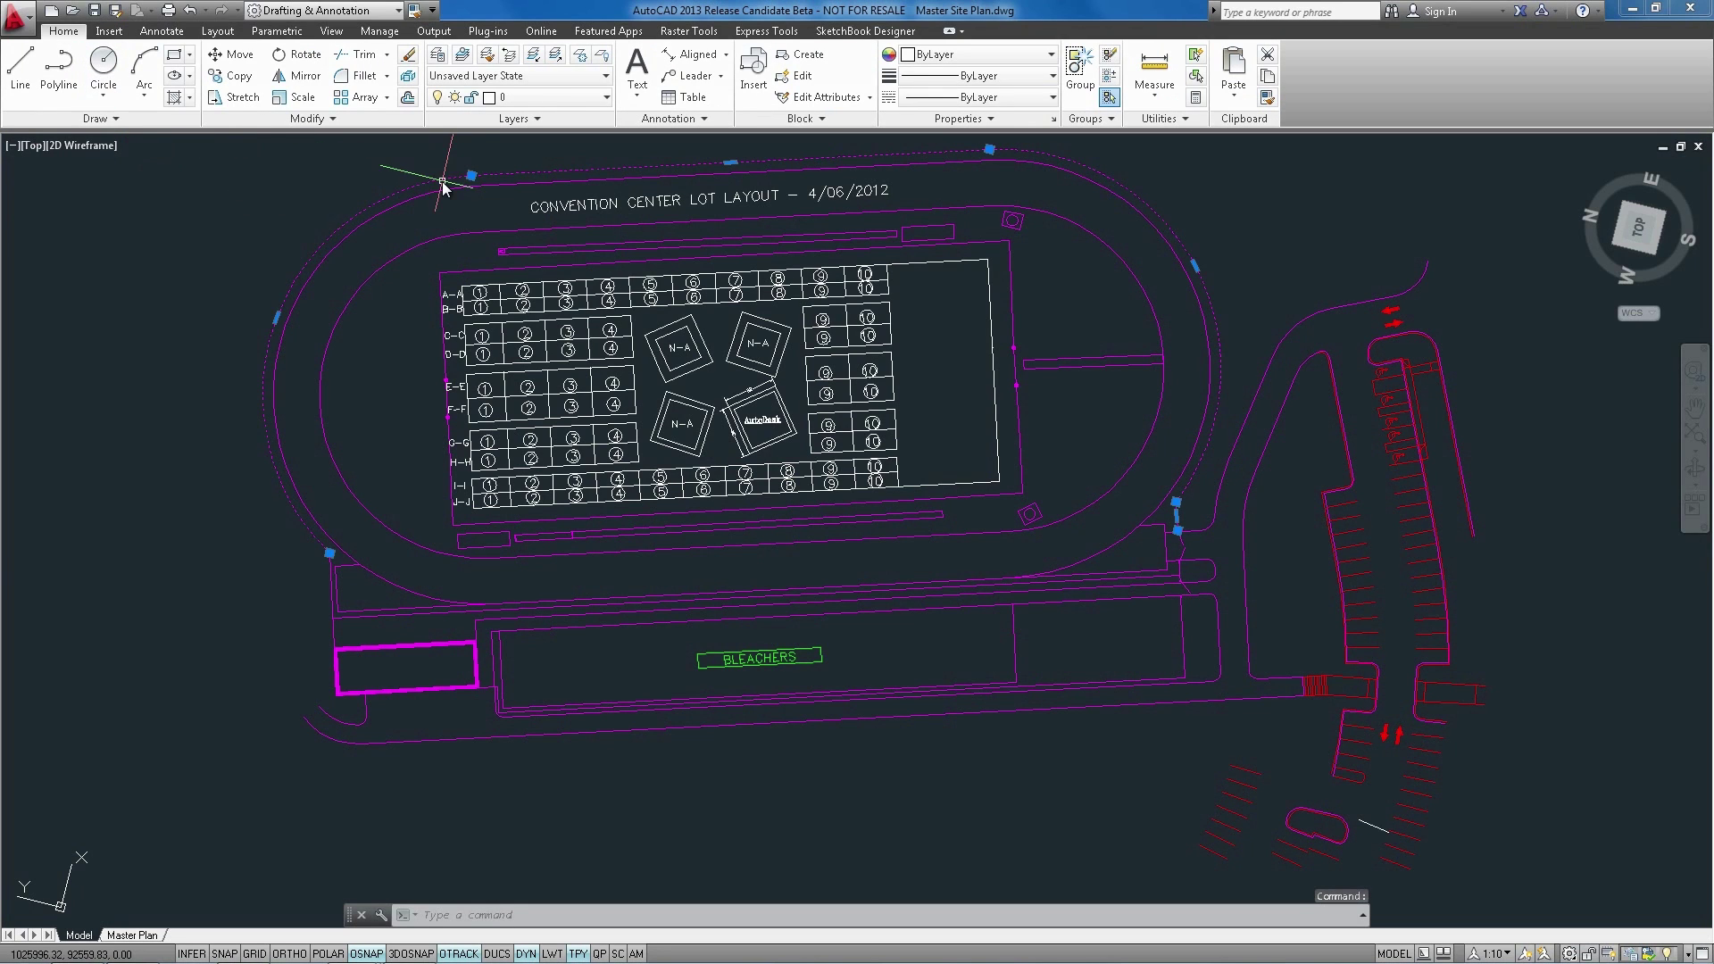
{"action": "middle_click_drag", "start_coordinate": [660, 316], "coordinate": [594, 404]}
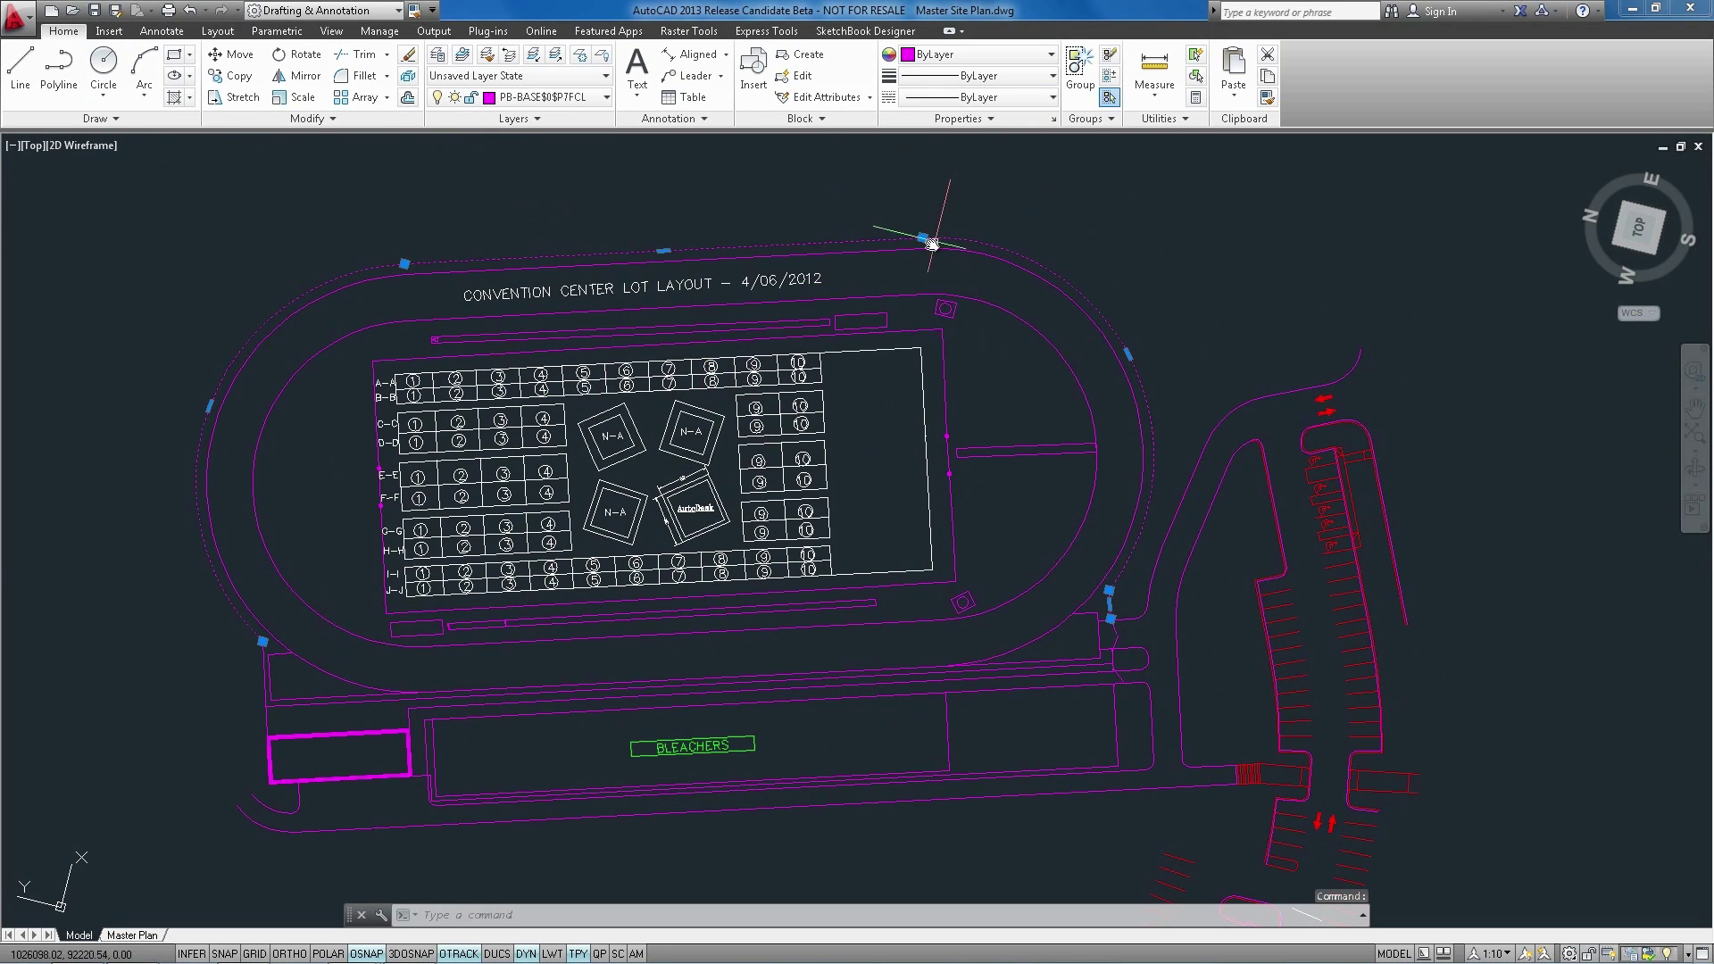
{"action": "left_click", "coordinate": [924, 239]}
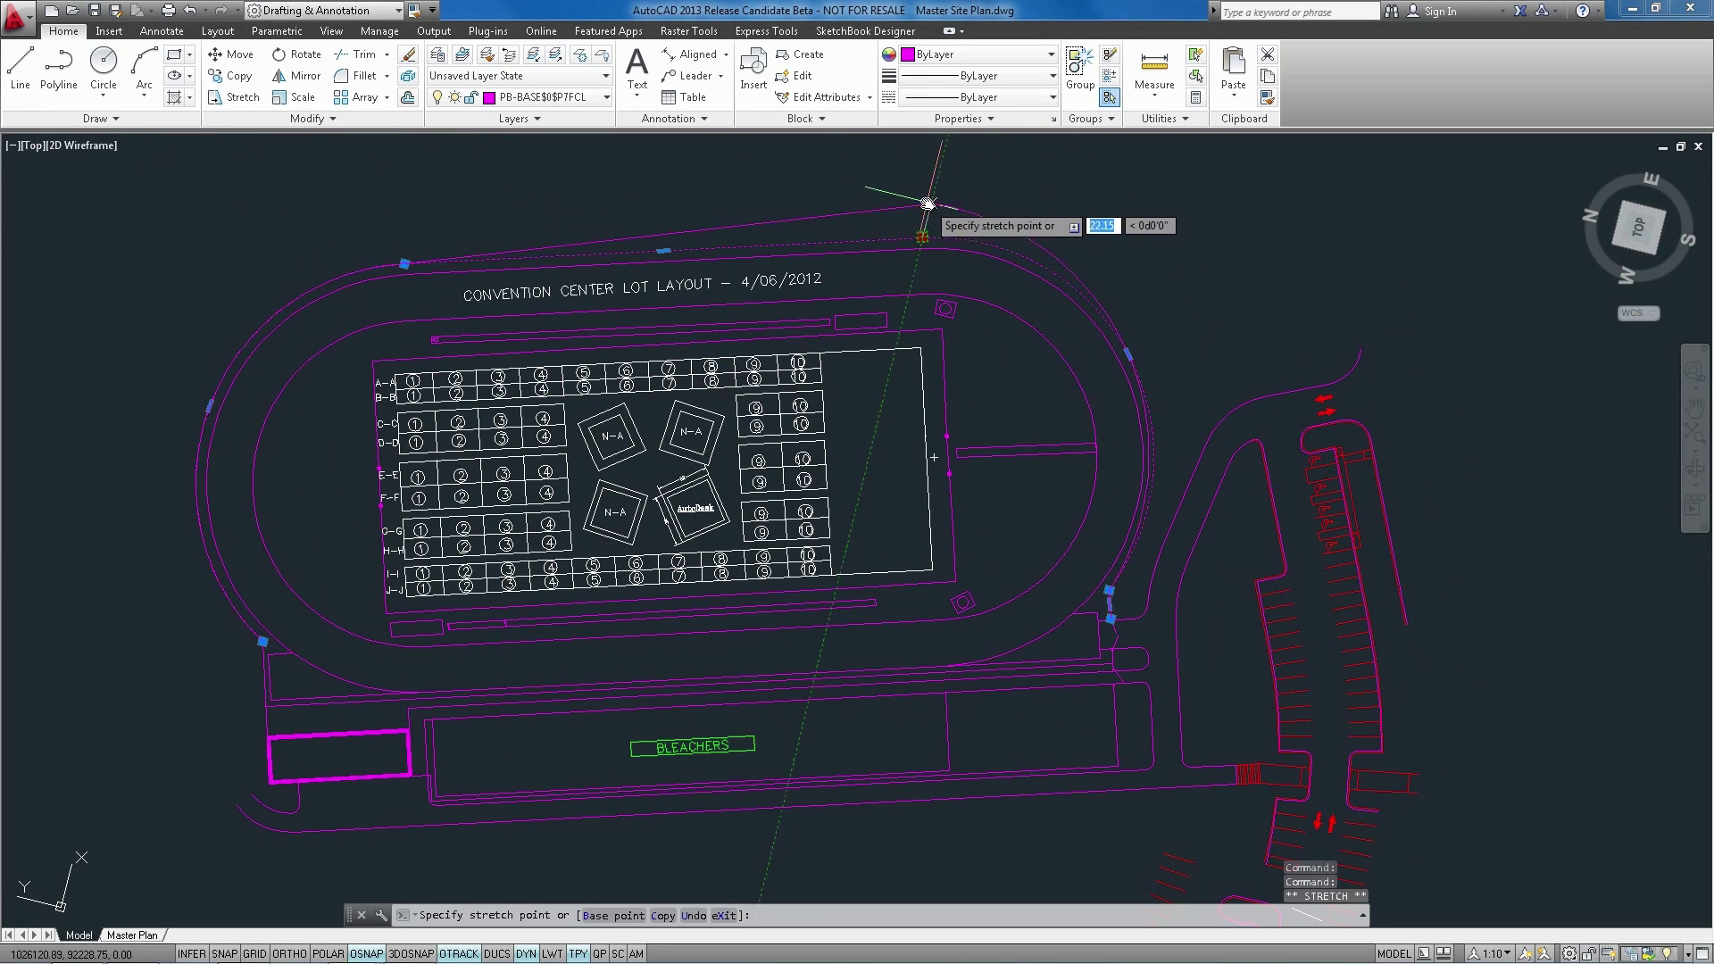
{"action": "double_click", "coordinate": [790, 286]}
{"action": "key", "text": "ctrl+z"}
{"action": "key", "text": "ctrl+z"}
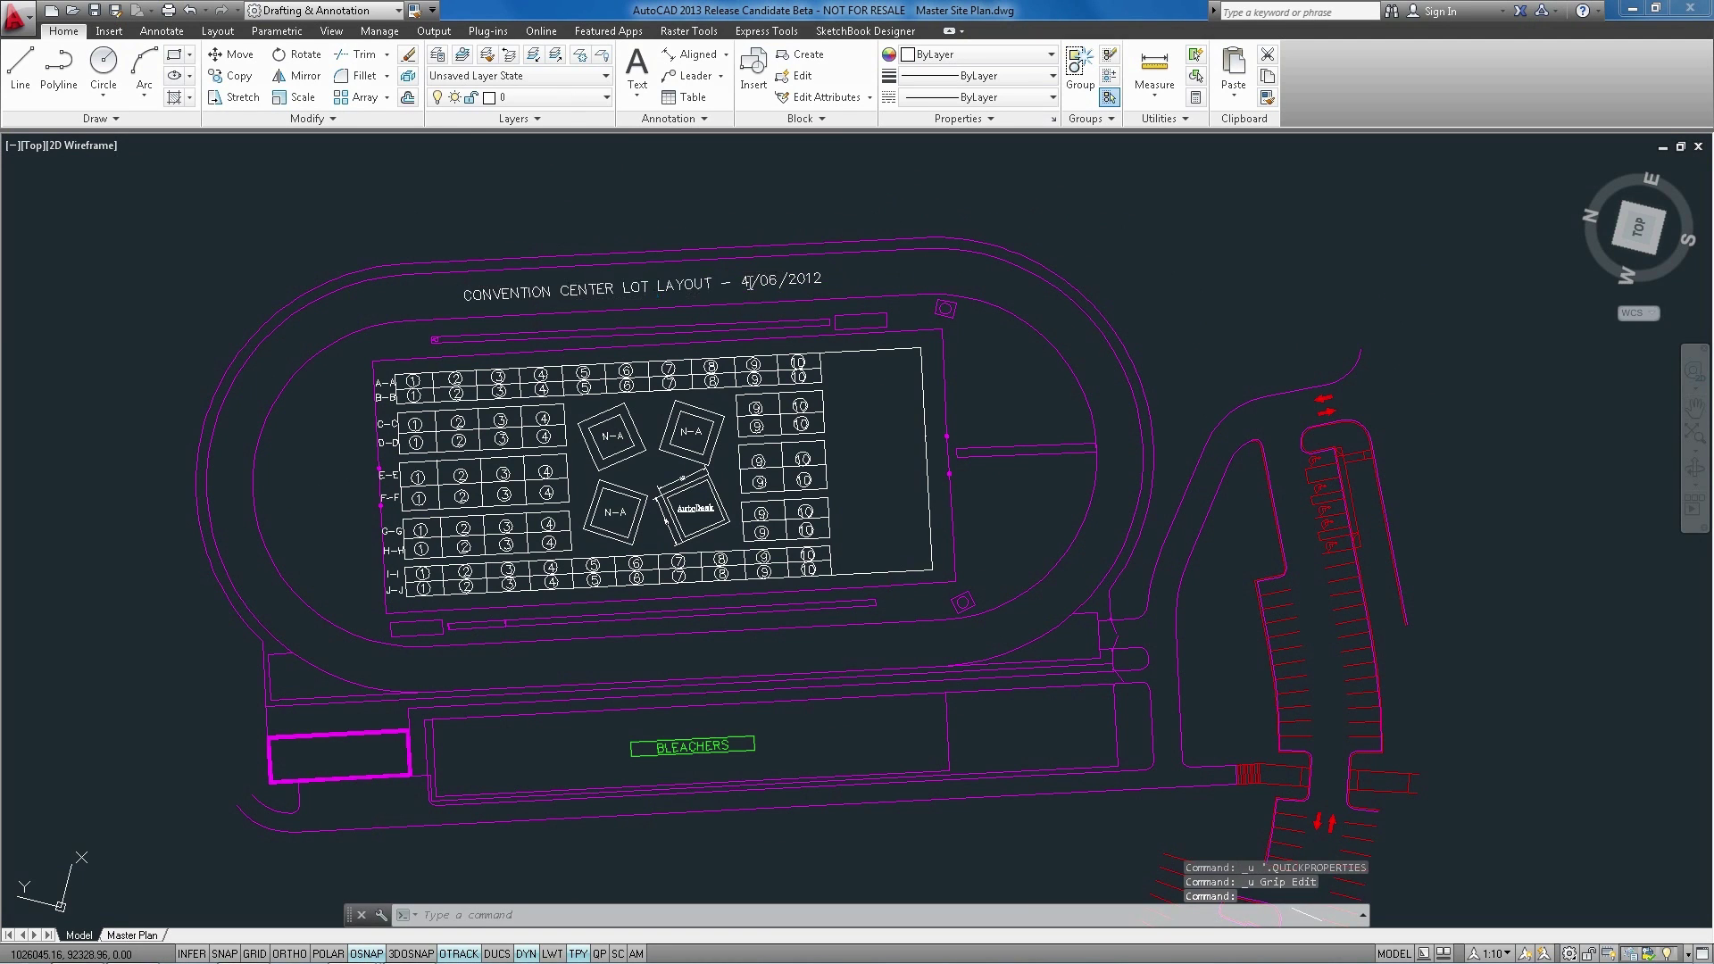
Open the convention center lot layout title above the booth grid for multiline text editing
{"action": "double_click", "coordinate": [748, 282]}
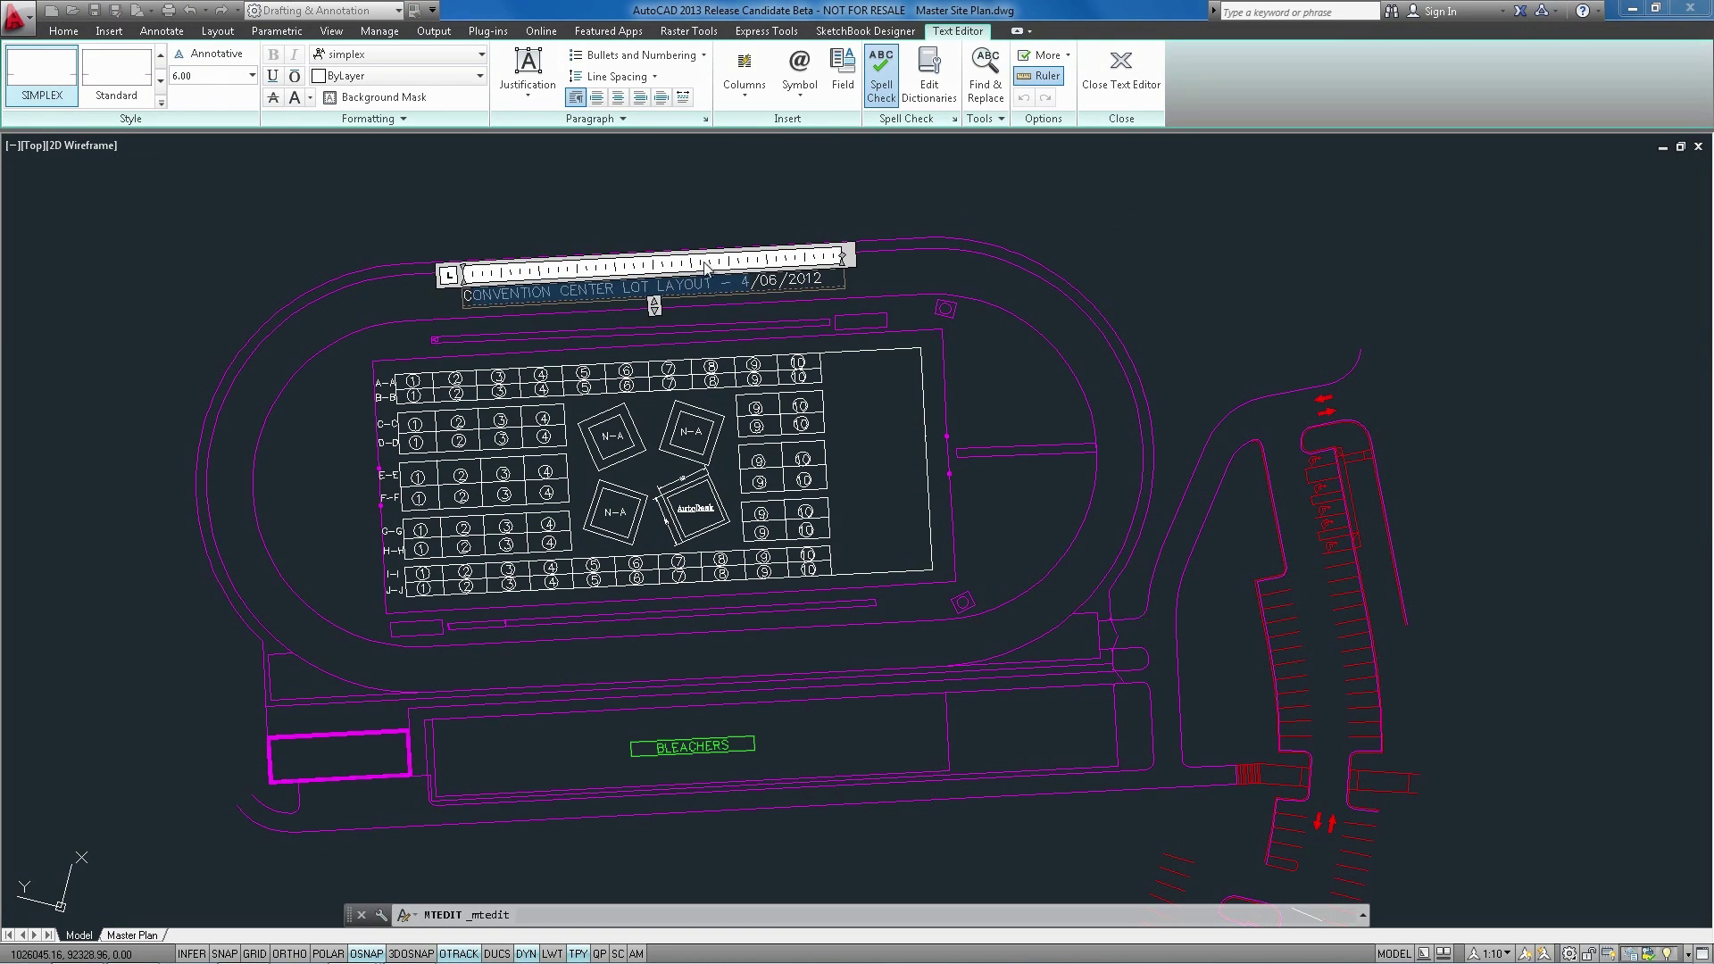
{"action": "left_click", "coordinate": [793, 317]}
Draw a short line from a raster-snapped point on the slanted raster line to the parallel yellow polyline
{"action": "scroll", "coordinate": [678, 536], "scroll_direction": "up", "scroll_amount": 5}
{"action": "scroll", "coordinate": [651, 544], "scroll_direction": "up", "scroll_amount": 2}
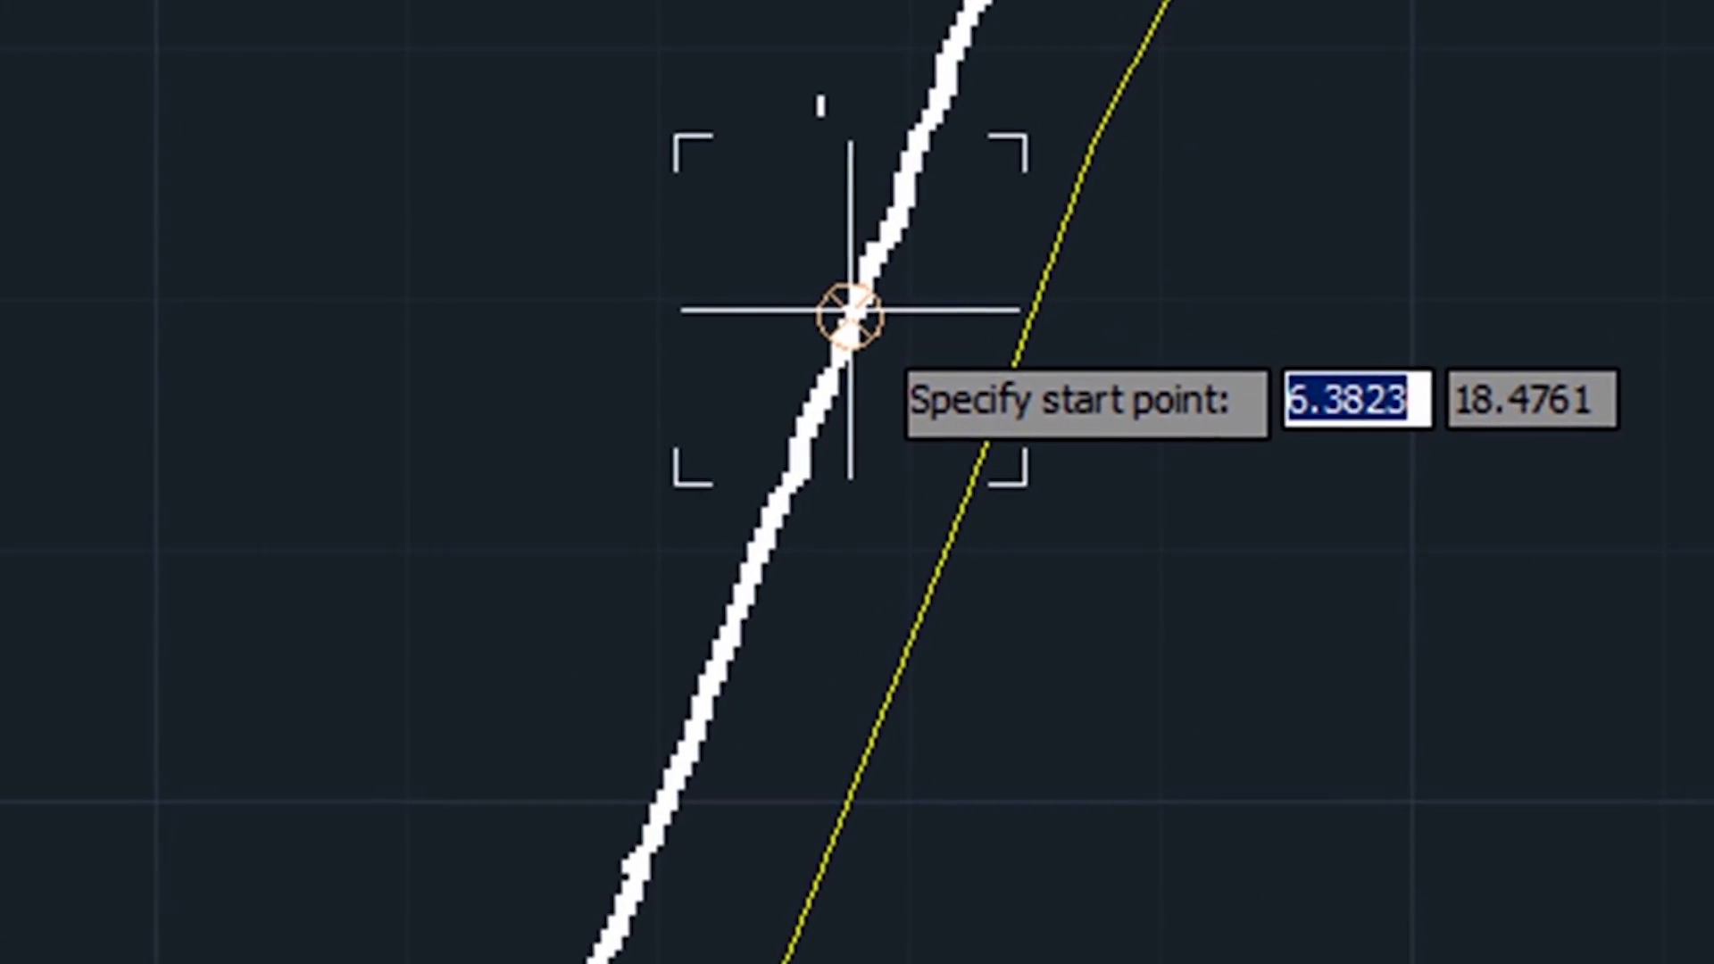
{"action": "left_click", "coordinate": [587, 376]}
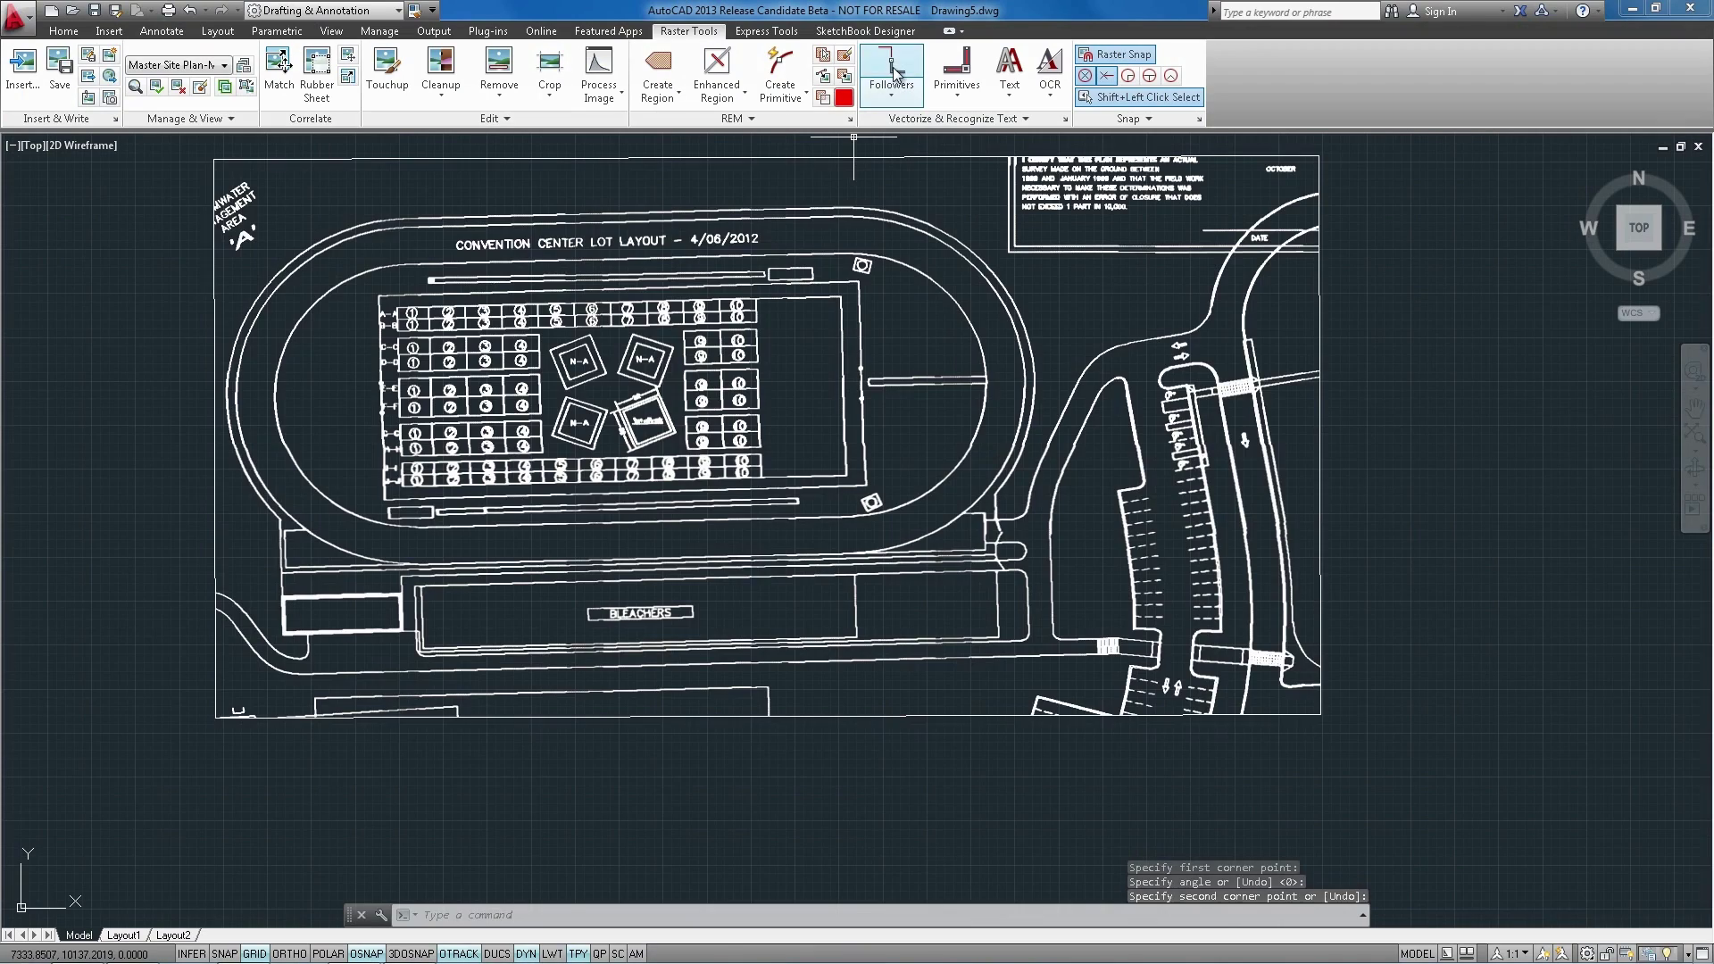
{"action": "scroll", "coordinate": [364, 406], "scroll_direction": "up", "scroll_amount": 5}
Convert the raster outlines of the small rectangle and the adjoining long strip below the booth rows with the polyline follower
{"action": "left_click", "coordinate": [364, 404]}
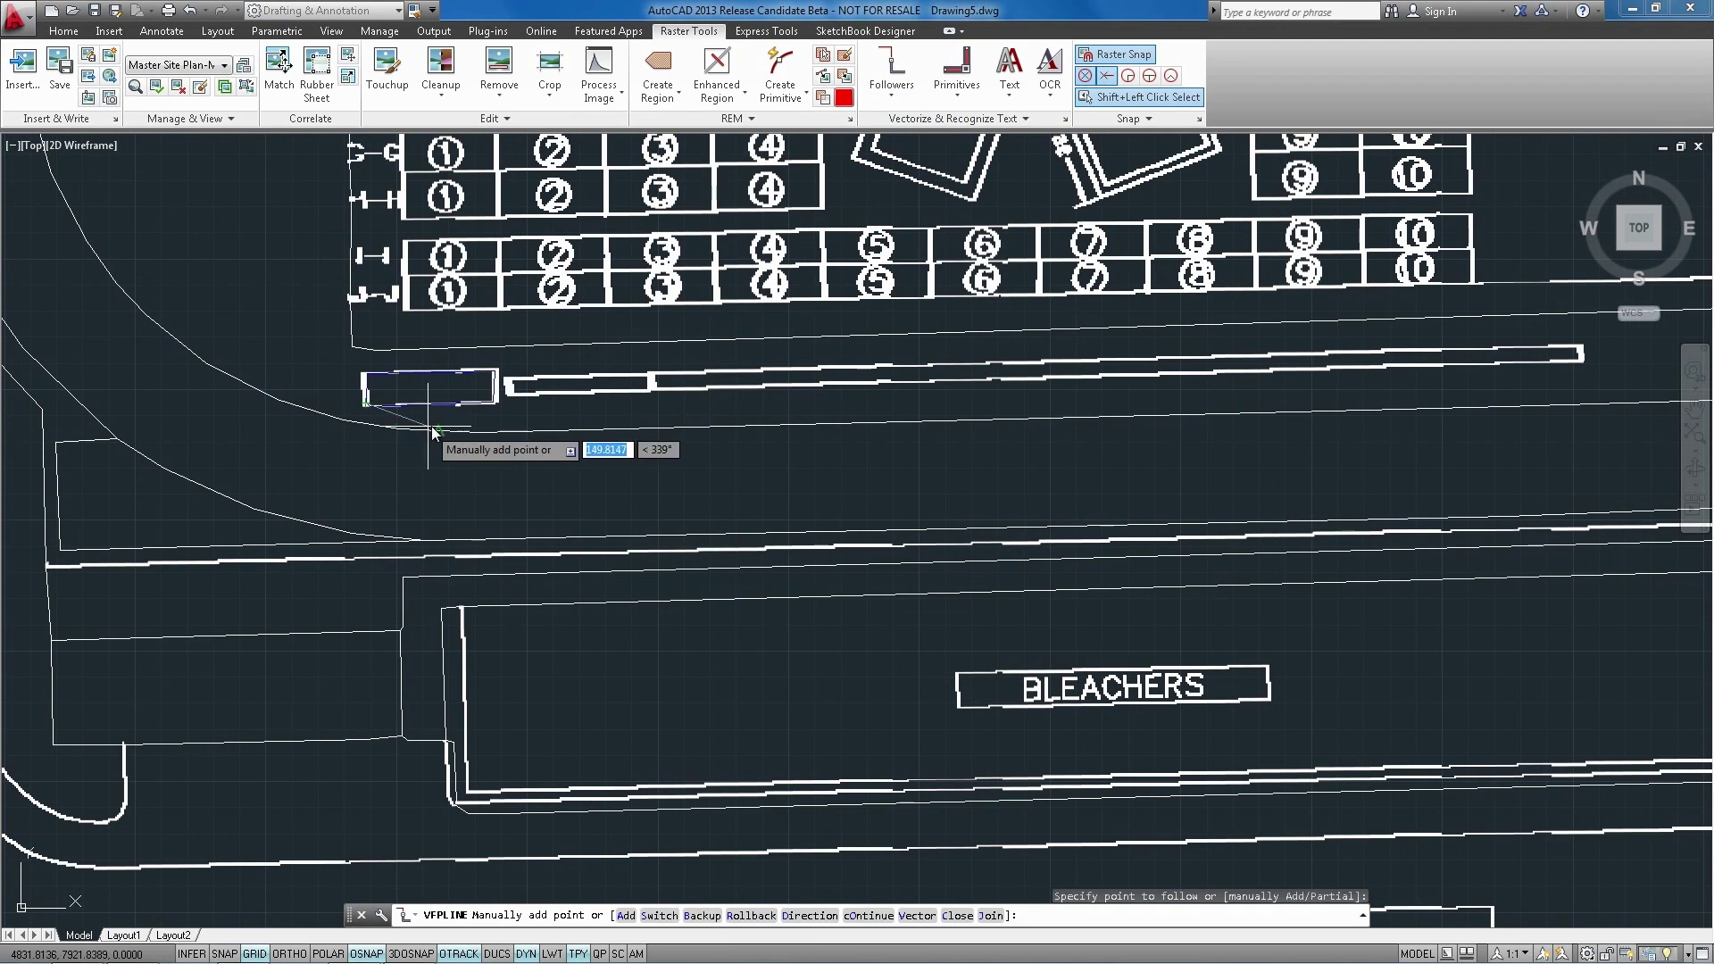
{"action": "key", "text": "Return"}
{"action": "left_click", "coordinate": [506, 392]}
{"action": "key", "text": "Return"}
{"action": "left_click", "coordinate": [656, 387]}
{"action": "key", "text": "Escape"}
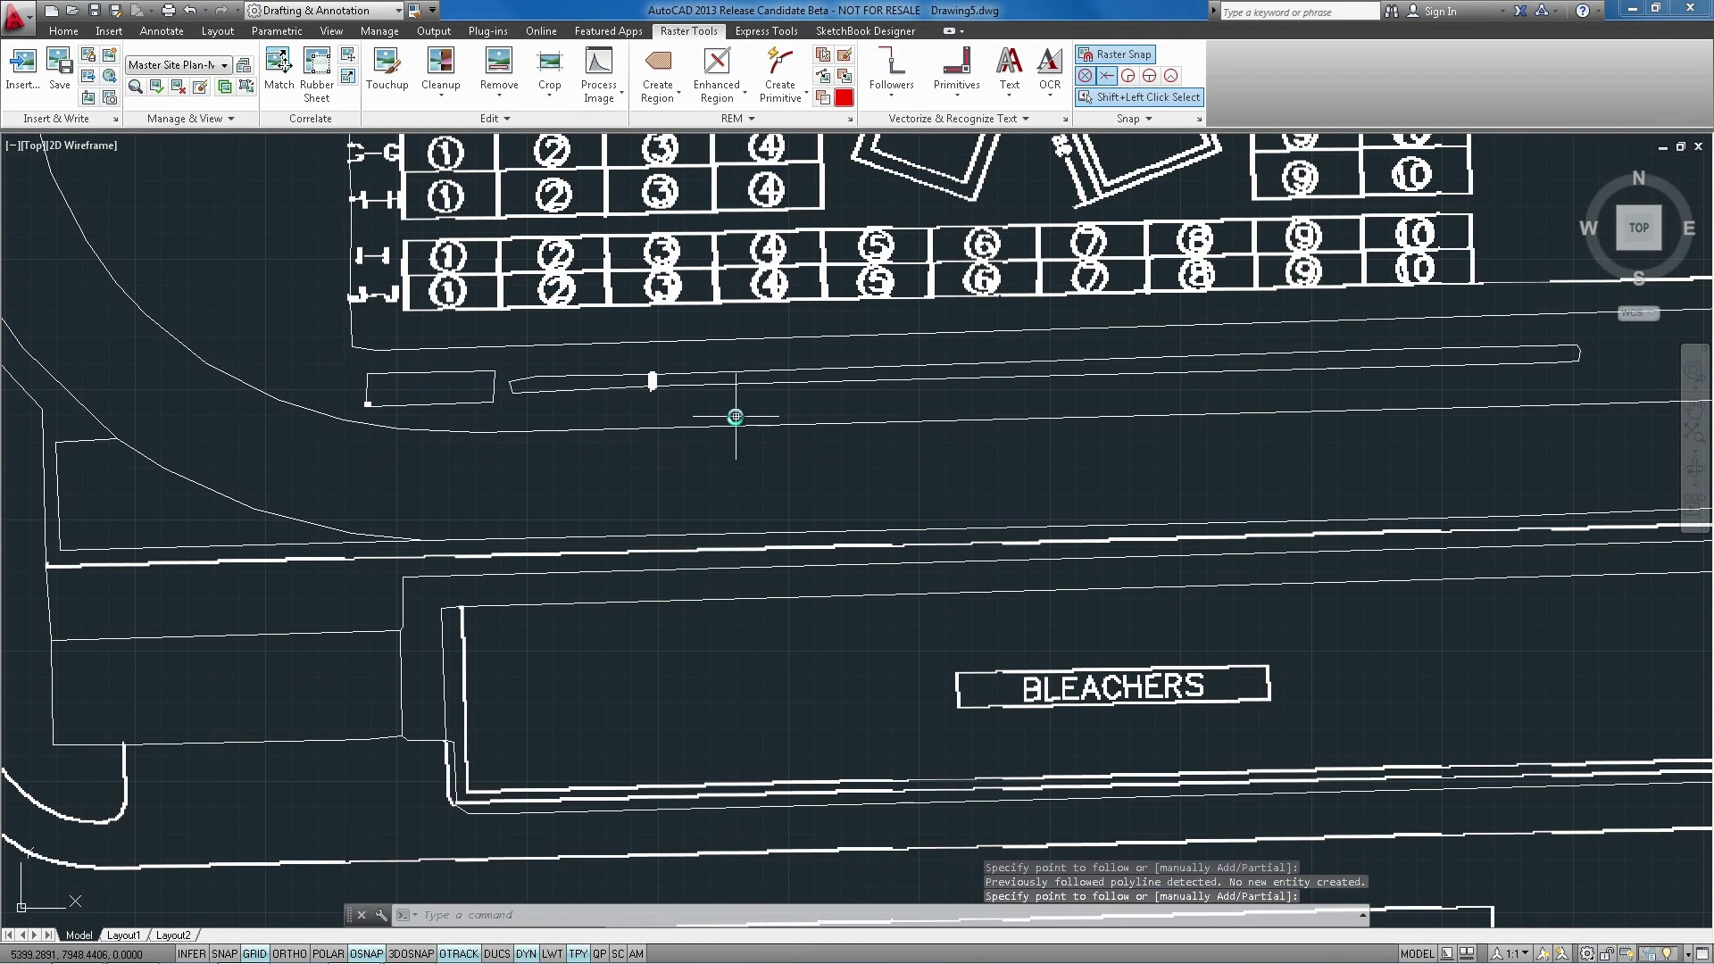
Despeckle the raster image, picking one of the taller speckles to set the removal size
{"action": "scroll", "coordinate": [741, 402], "scroll_direction": "down", "scroll_amount": 3}
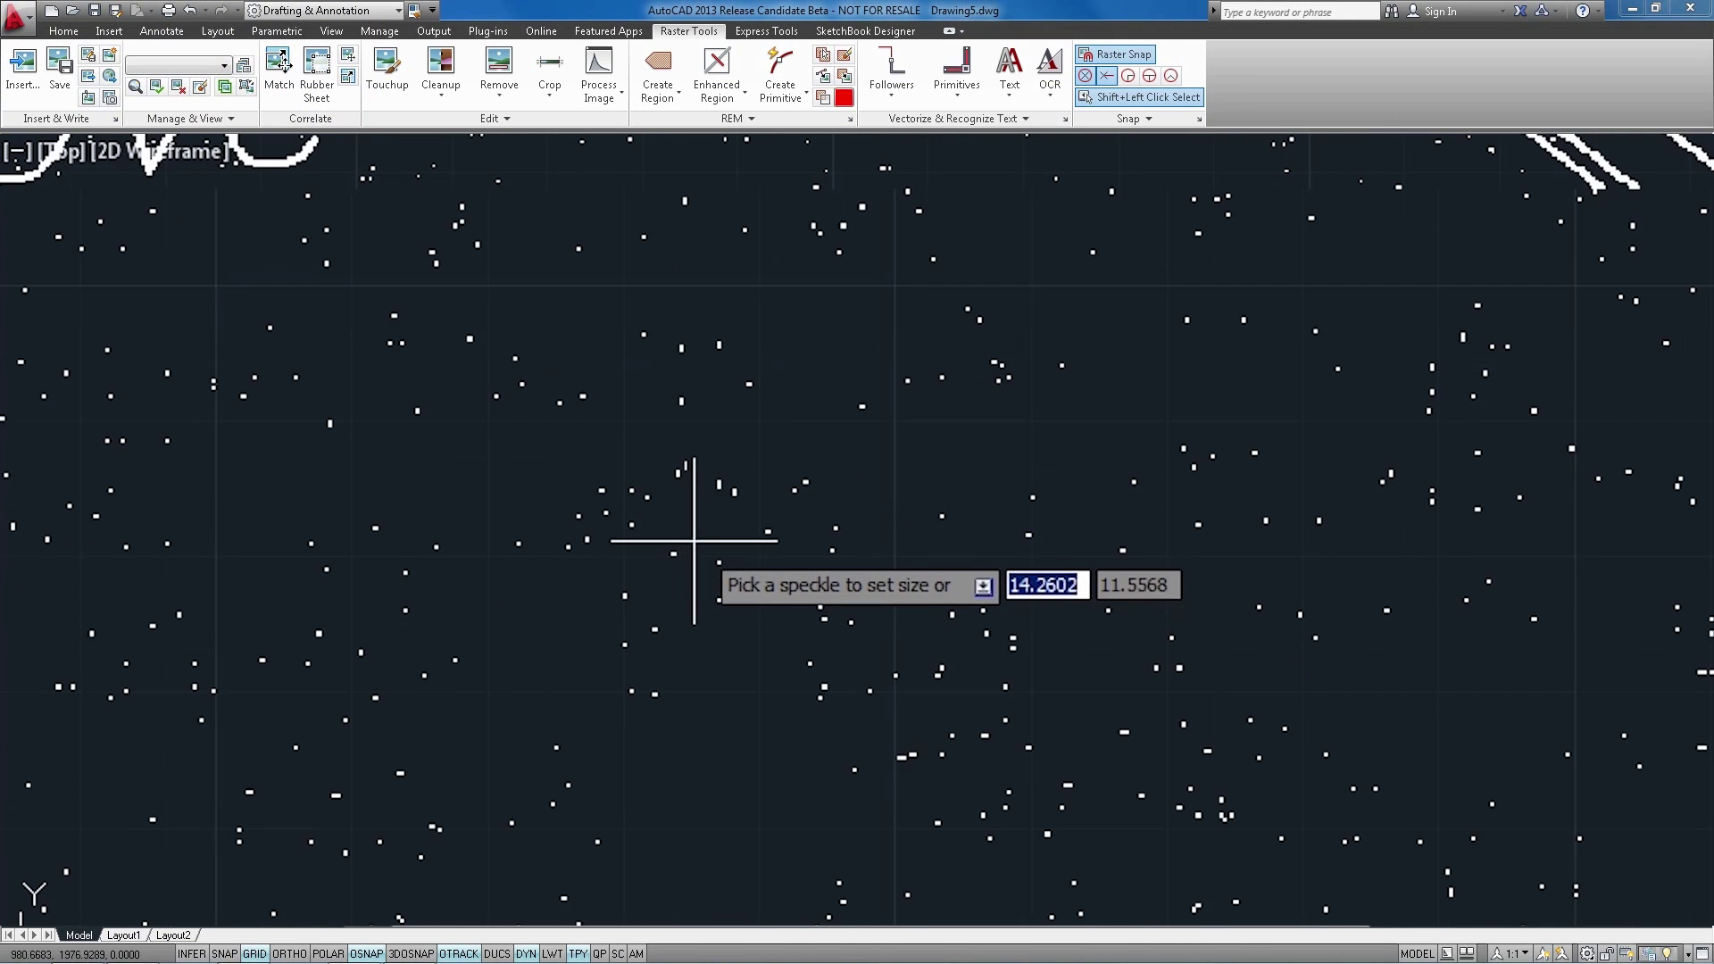
{"action": "scroll", "coordinate": [688, 402], "scroll_direction": "up", "scroll_amount": 3}
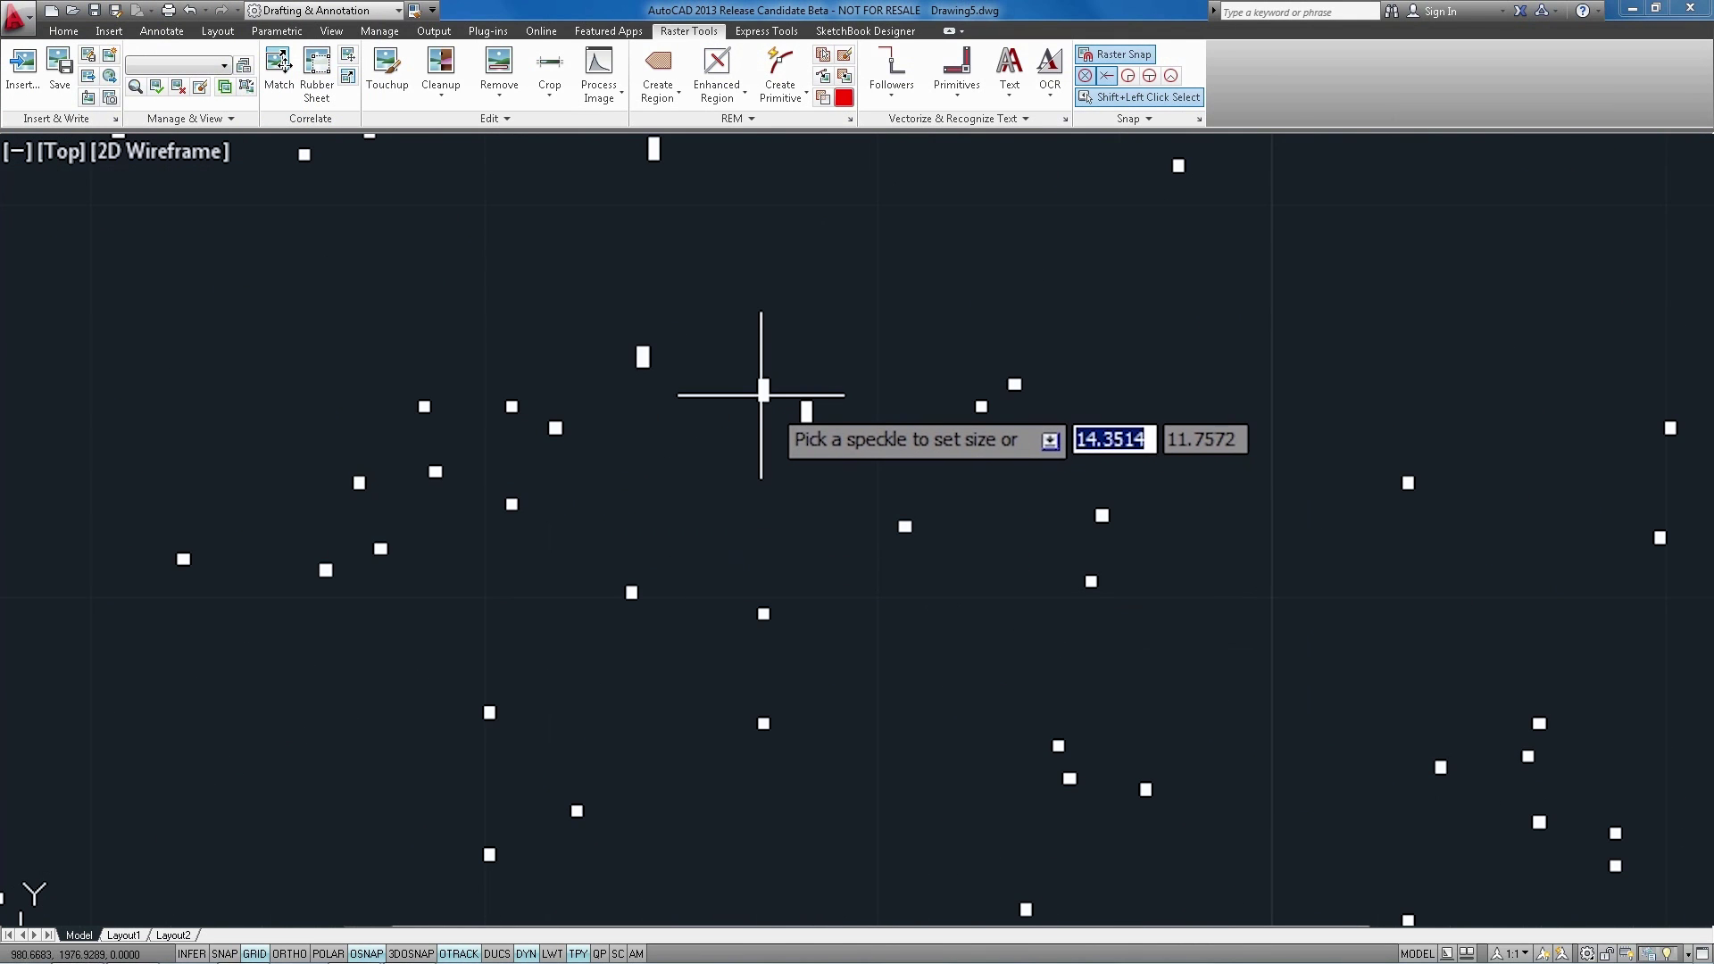
{"action": "left_click", "coordinate": [762, 388]}
{"action": "key", "text": "Return"}
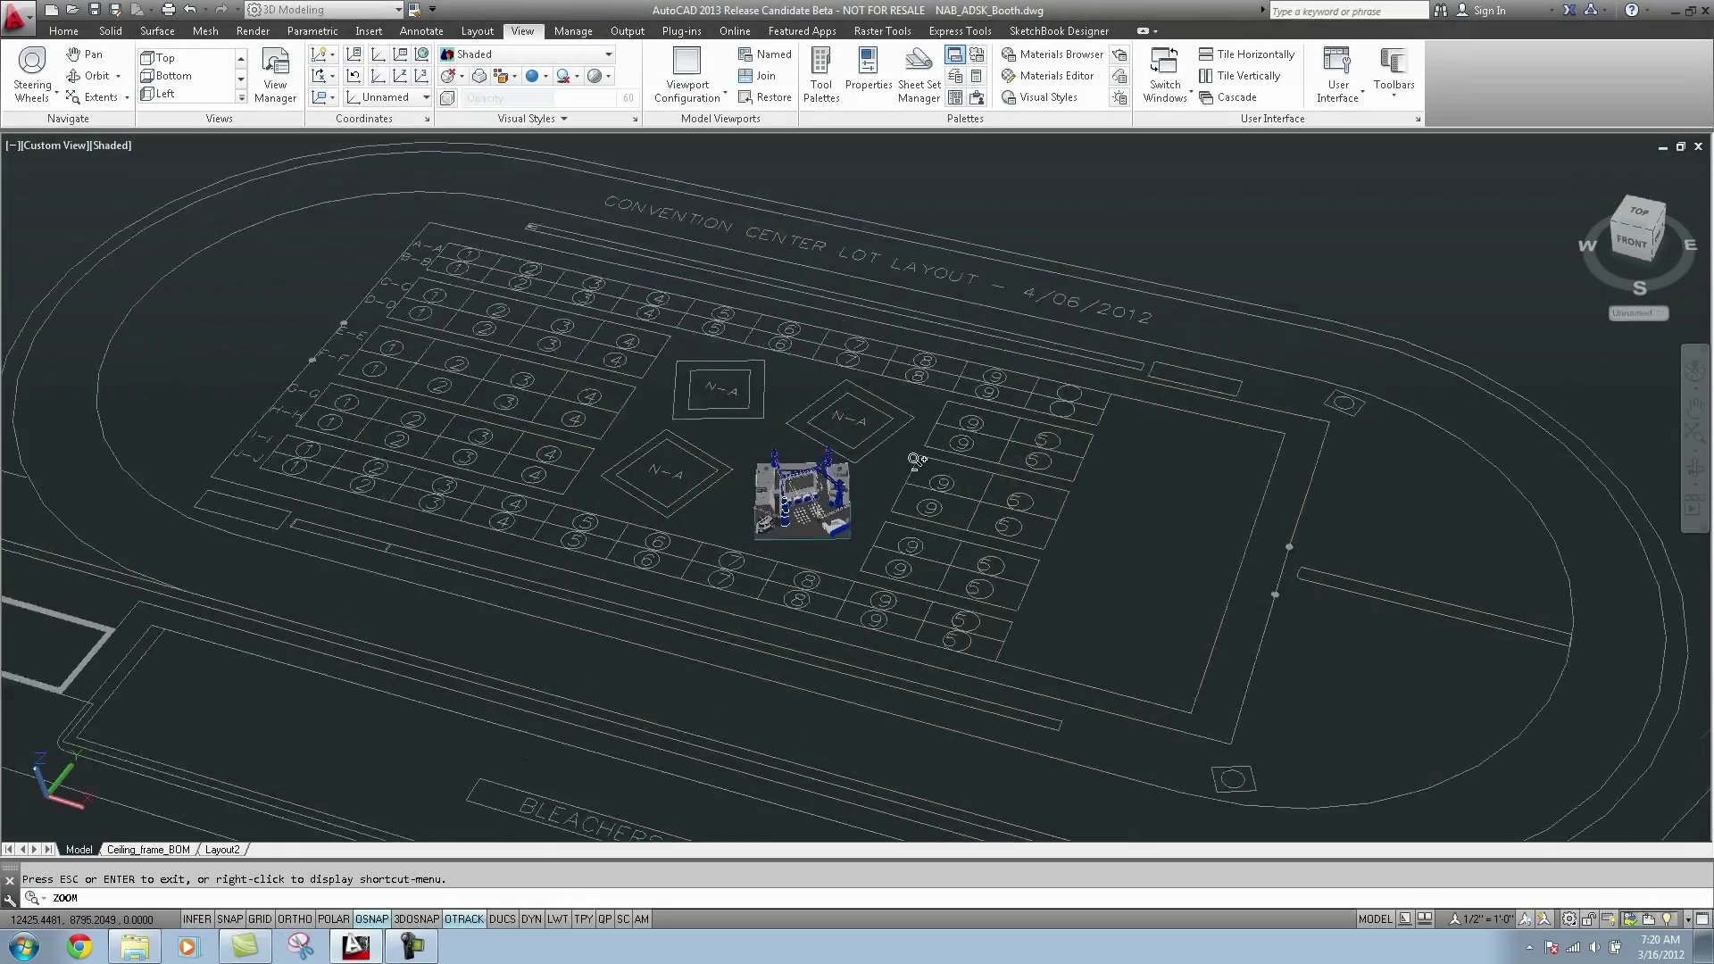
{"action": "mouse_move", "coordinate": [914, 463]}
{"action": "left_mouse_down"}
{"action": "mouse_move", "coordinate": [1109, 123]}
{"action": "mouse_move", "coordinate": [1196, 35]}
{"action": "mouse_move", "coordinate": [1279, 0]}
{"action": "left_mouse_up"}
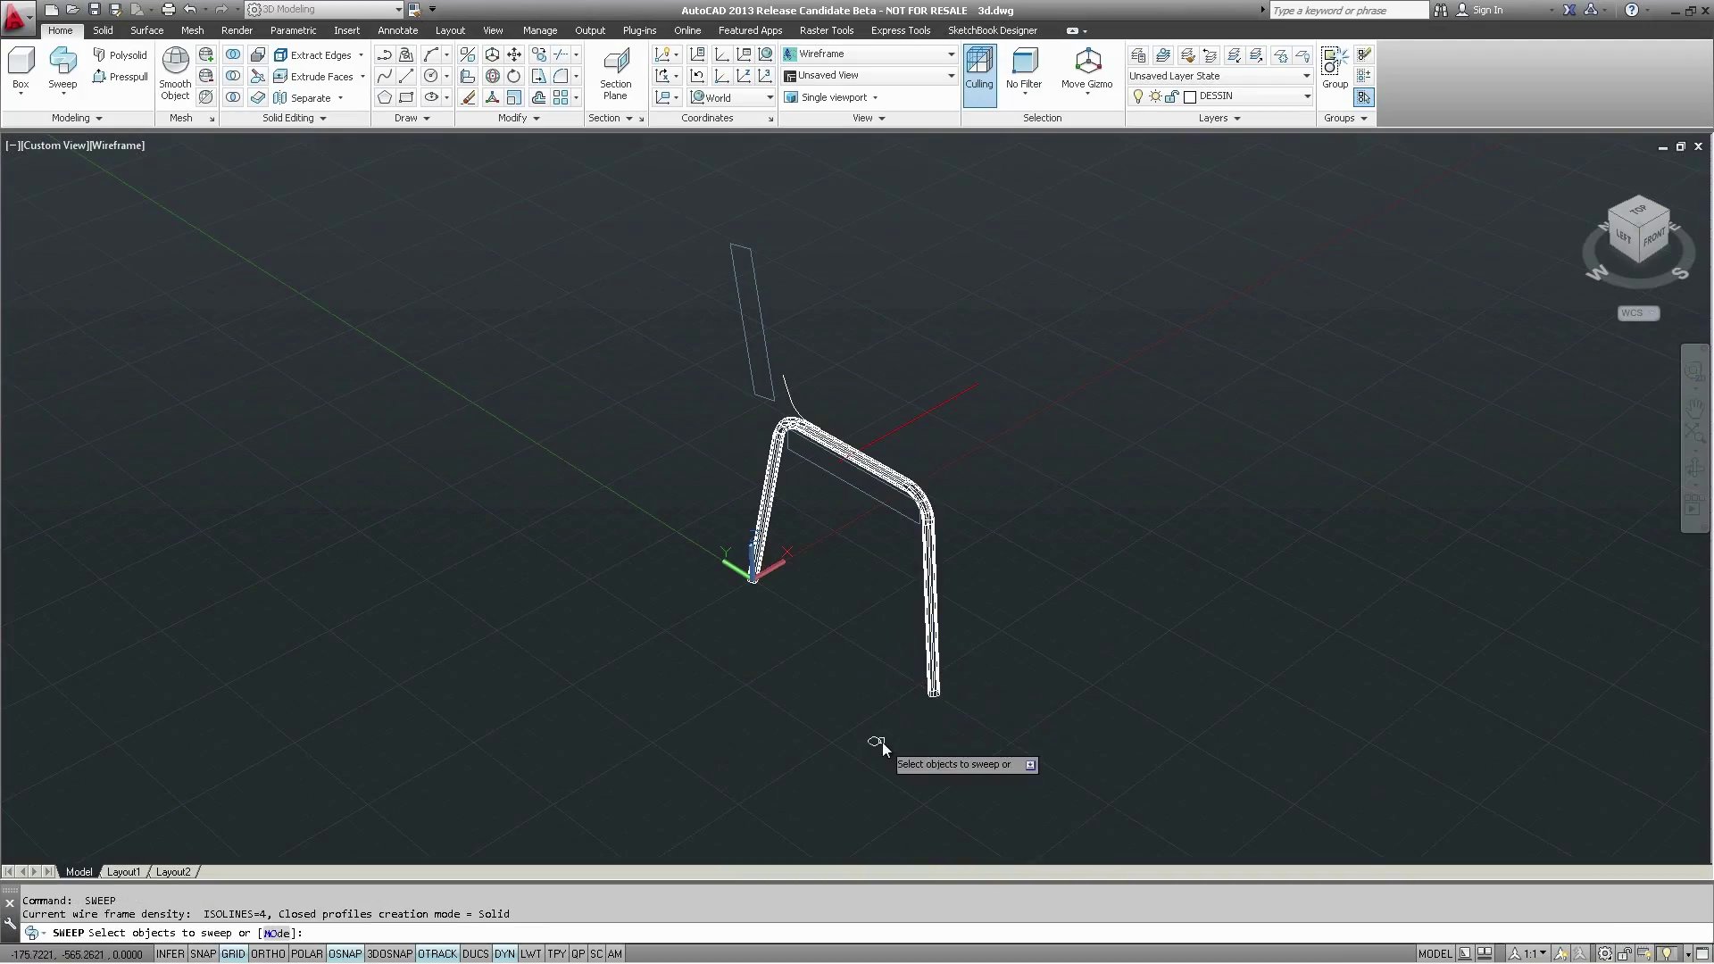
Sweep the small round profile along the chair's frame path and stretch the upper vertices of the backrest mesh
{"action": "left_click", "coordinate": [787, 400]}
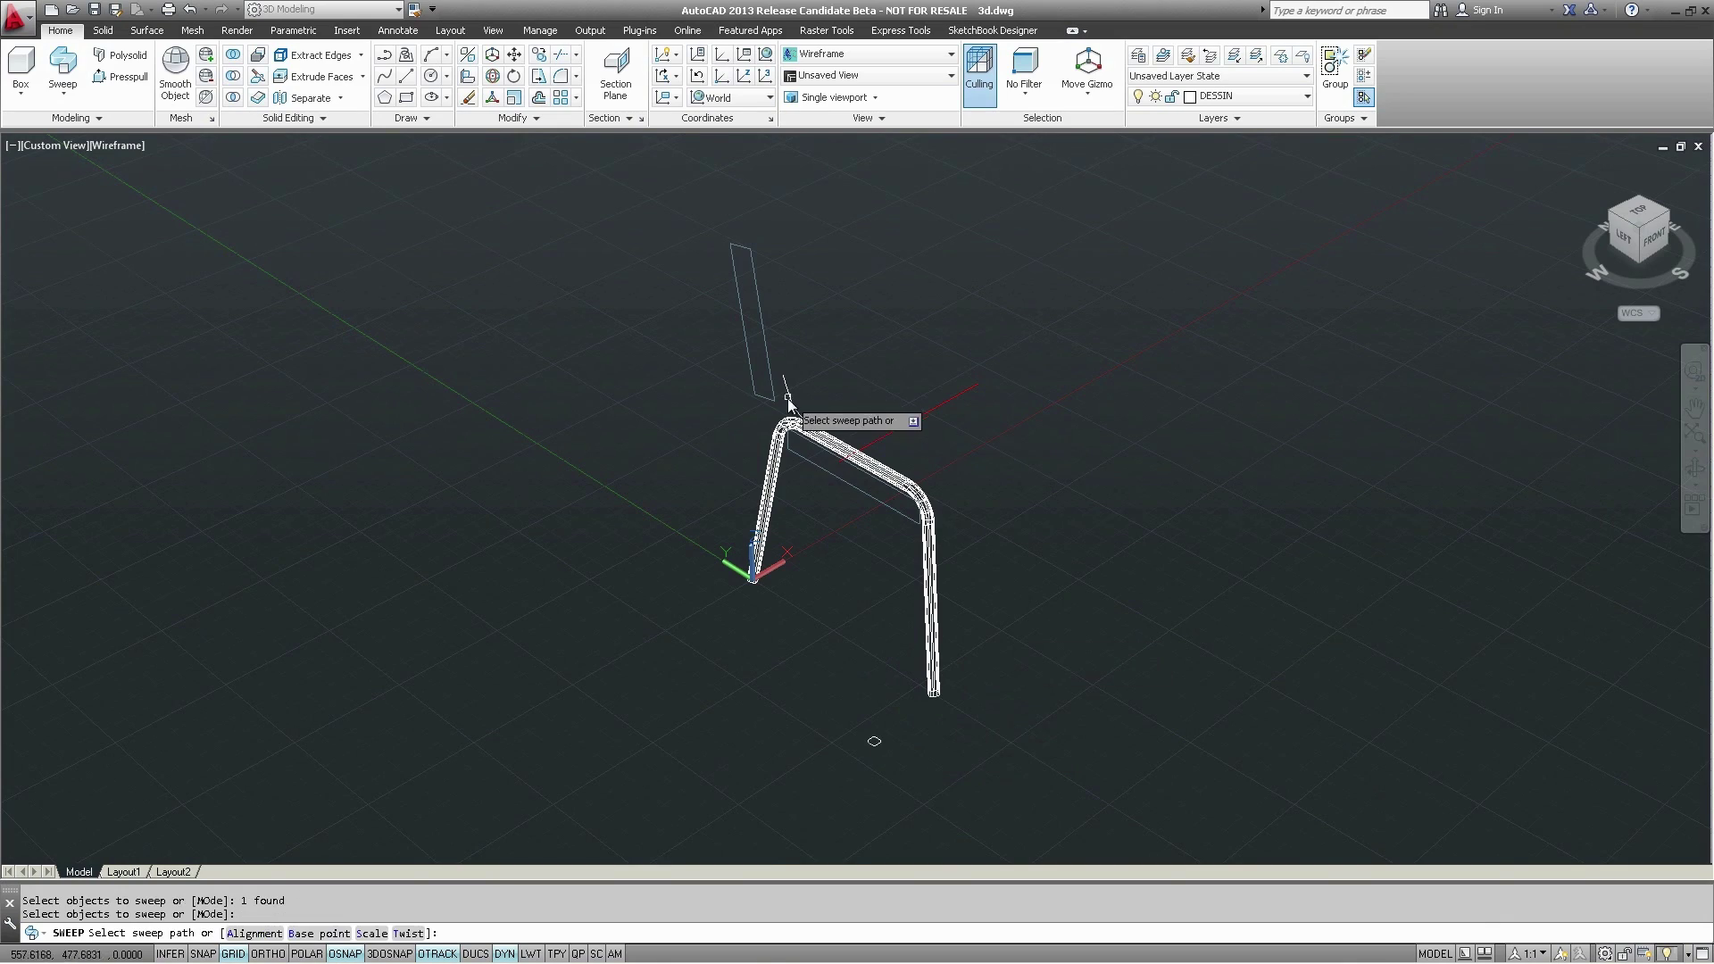
{"action": "key", "text": "Return"}
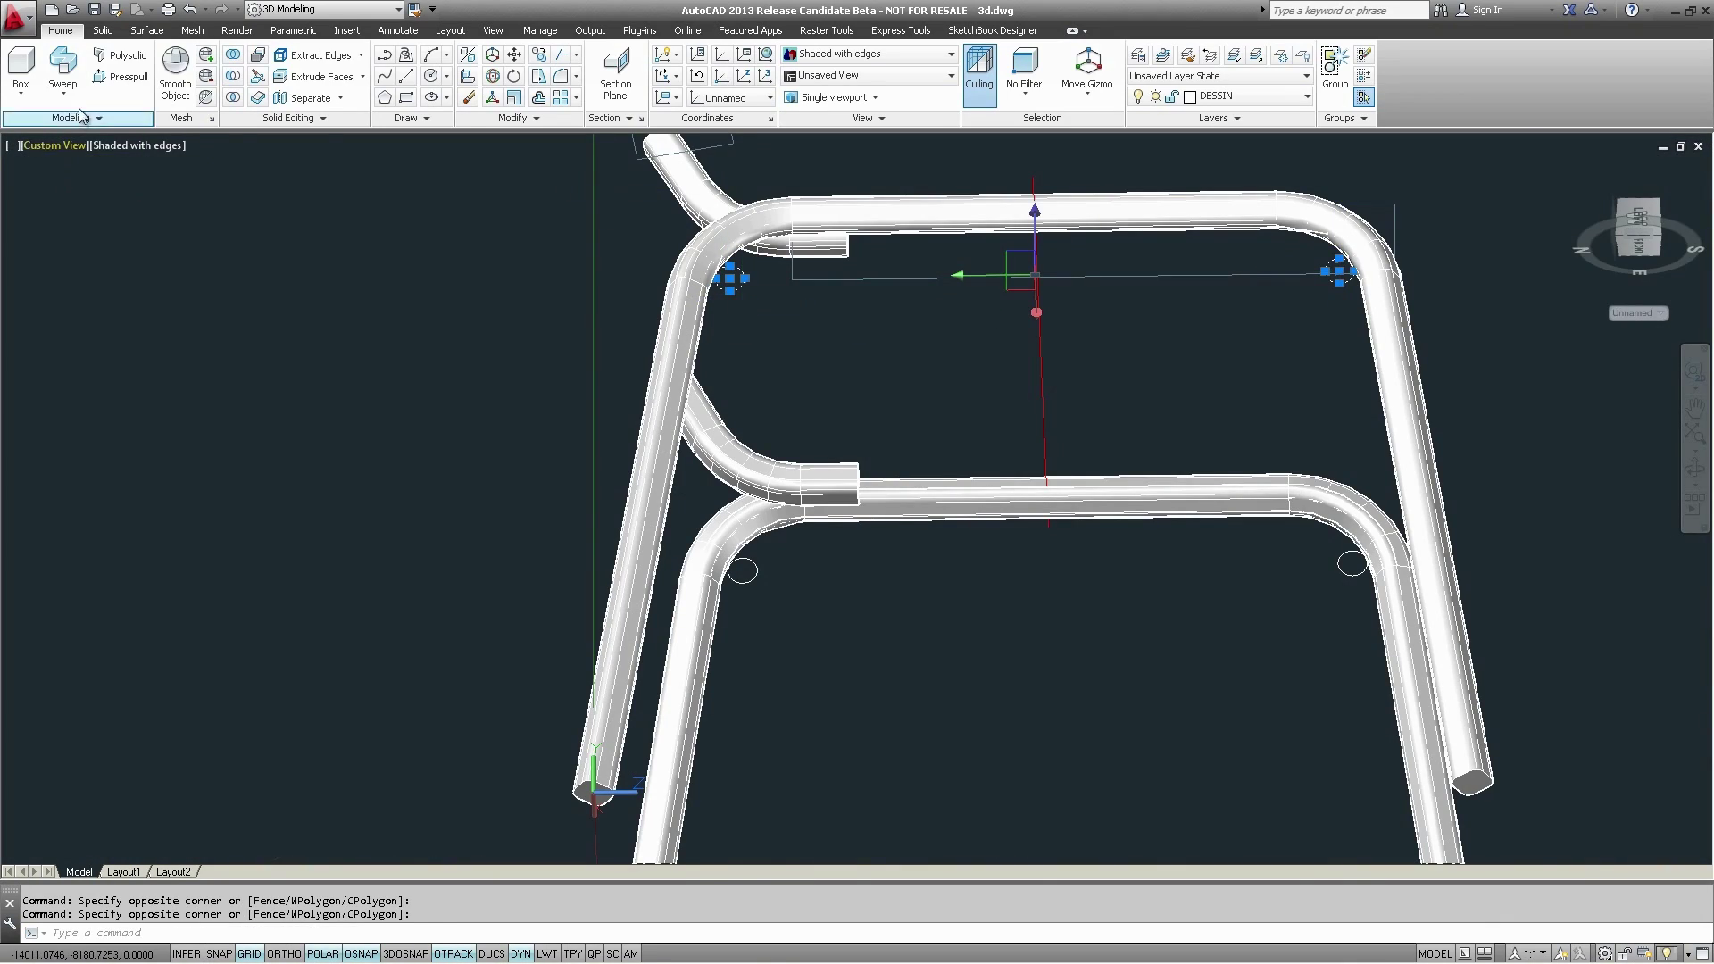
{"action": "left_click", "coordinate": [81, 114]}
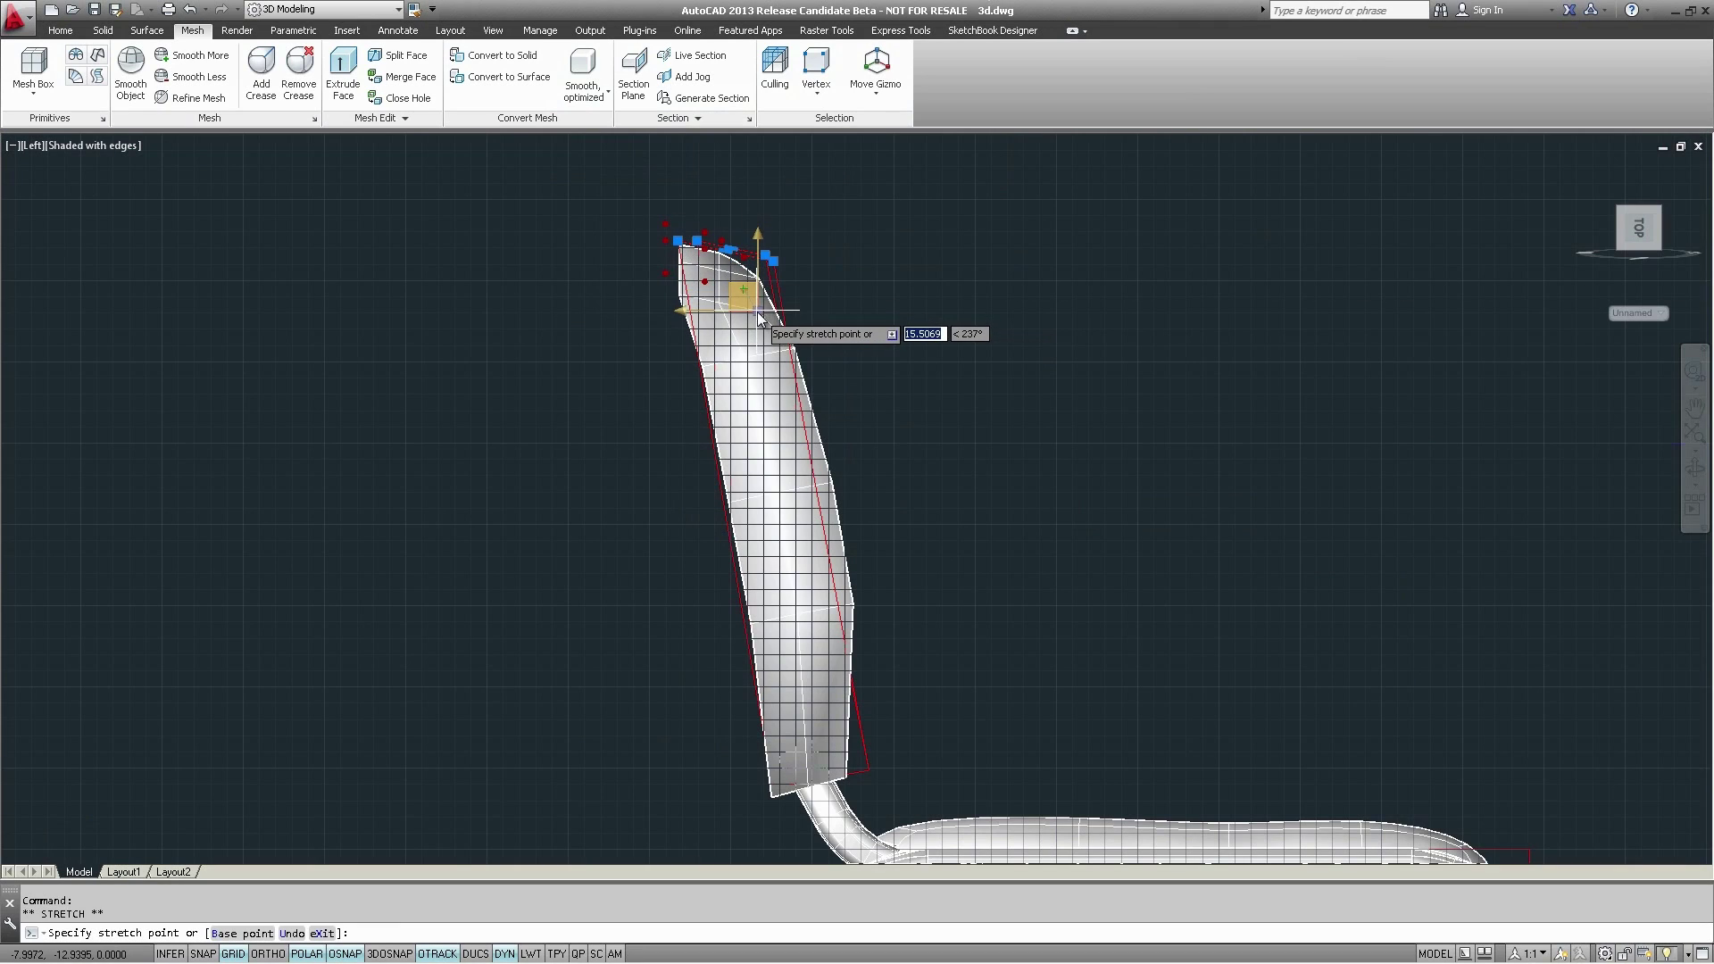
{"action": "left_click", "coordinate": [757, 311]}
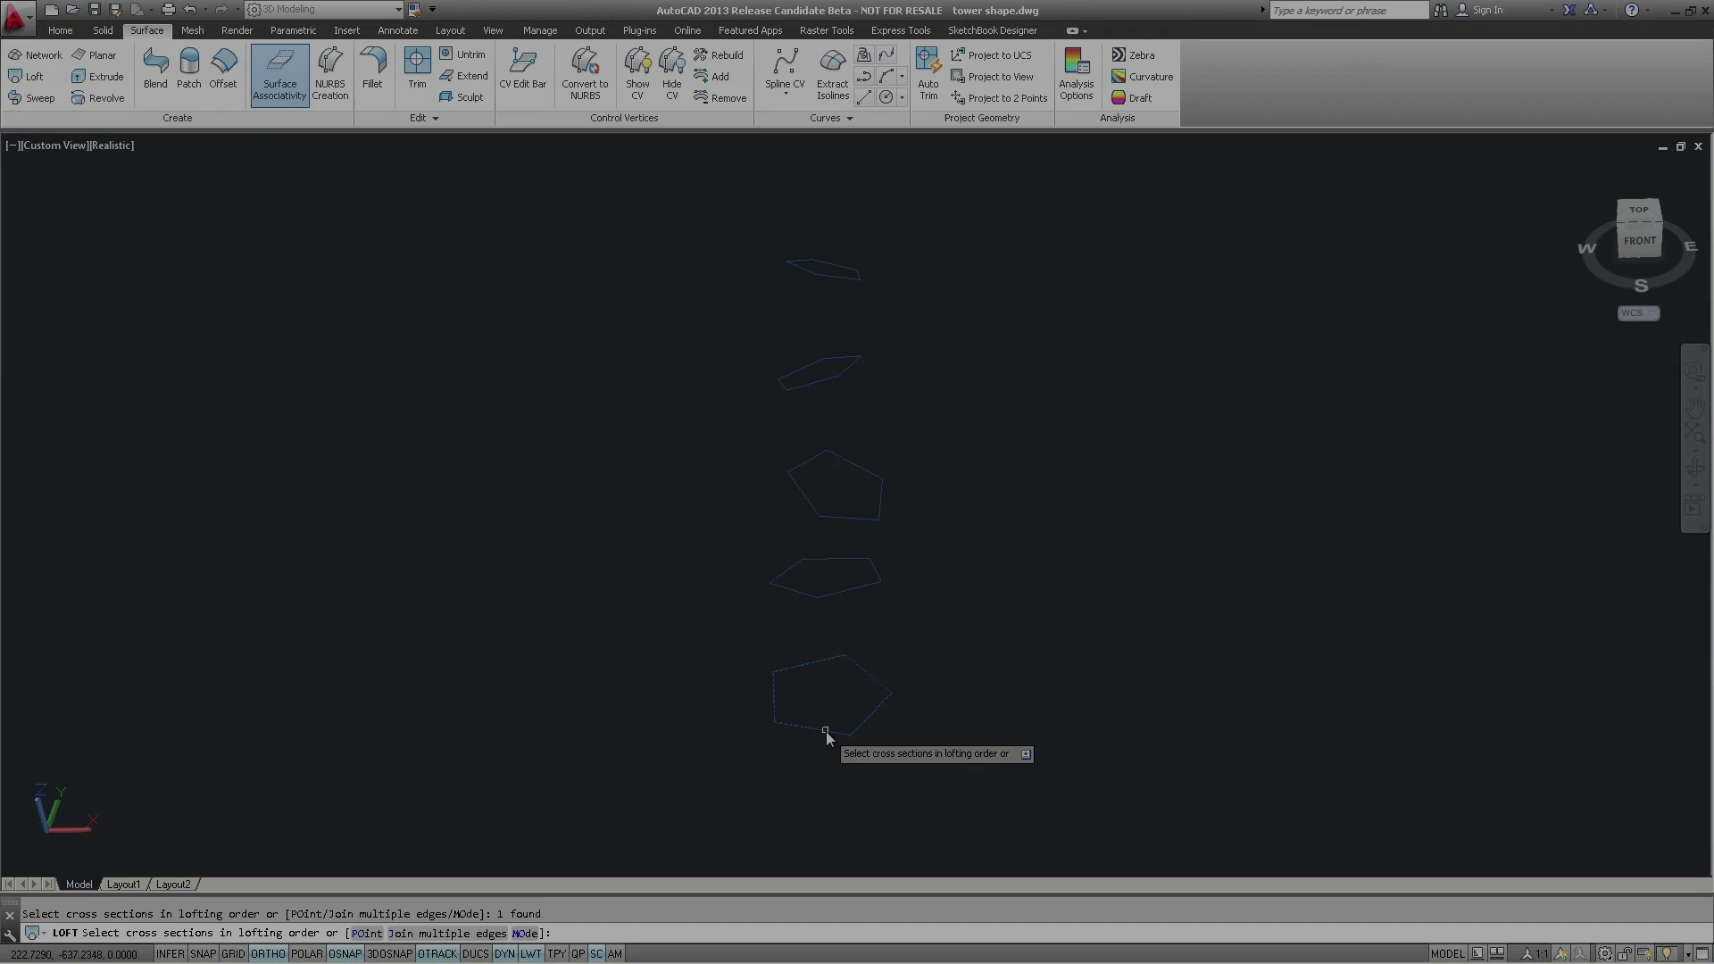
Extract the block data to frame ceiling.xls and insert its Count, Name and Block Unit table in the upper-right corner of the sheet
{"action": "left_click", "coordinate": [818, 596]}
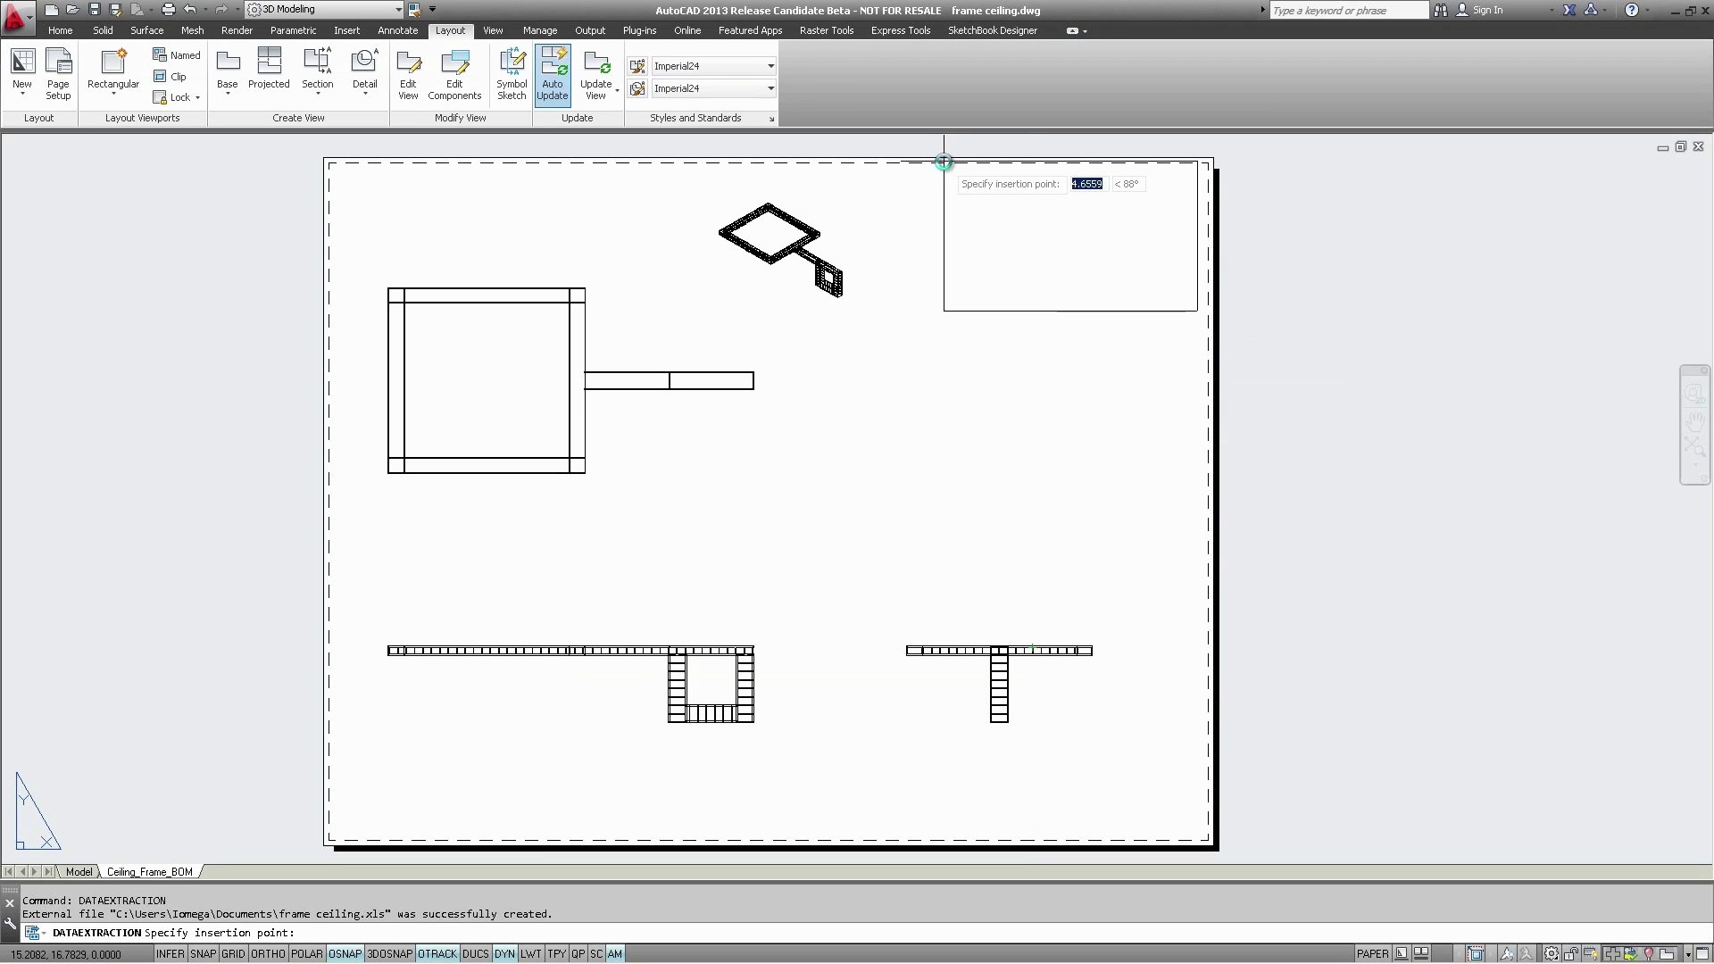
{"action": "left_click", "coordinate": [947, 167]}
{"action": "scroll", "coordinate": [954, 259], "scroll_direction": "up", "scroll_amount": 5}
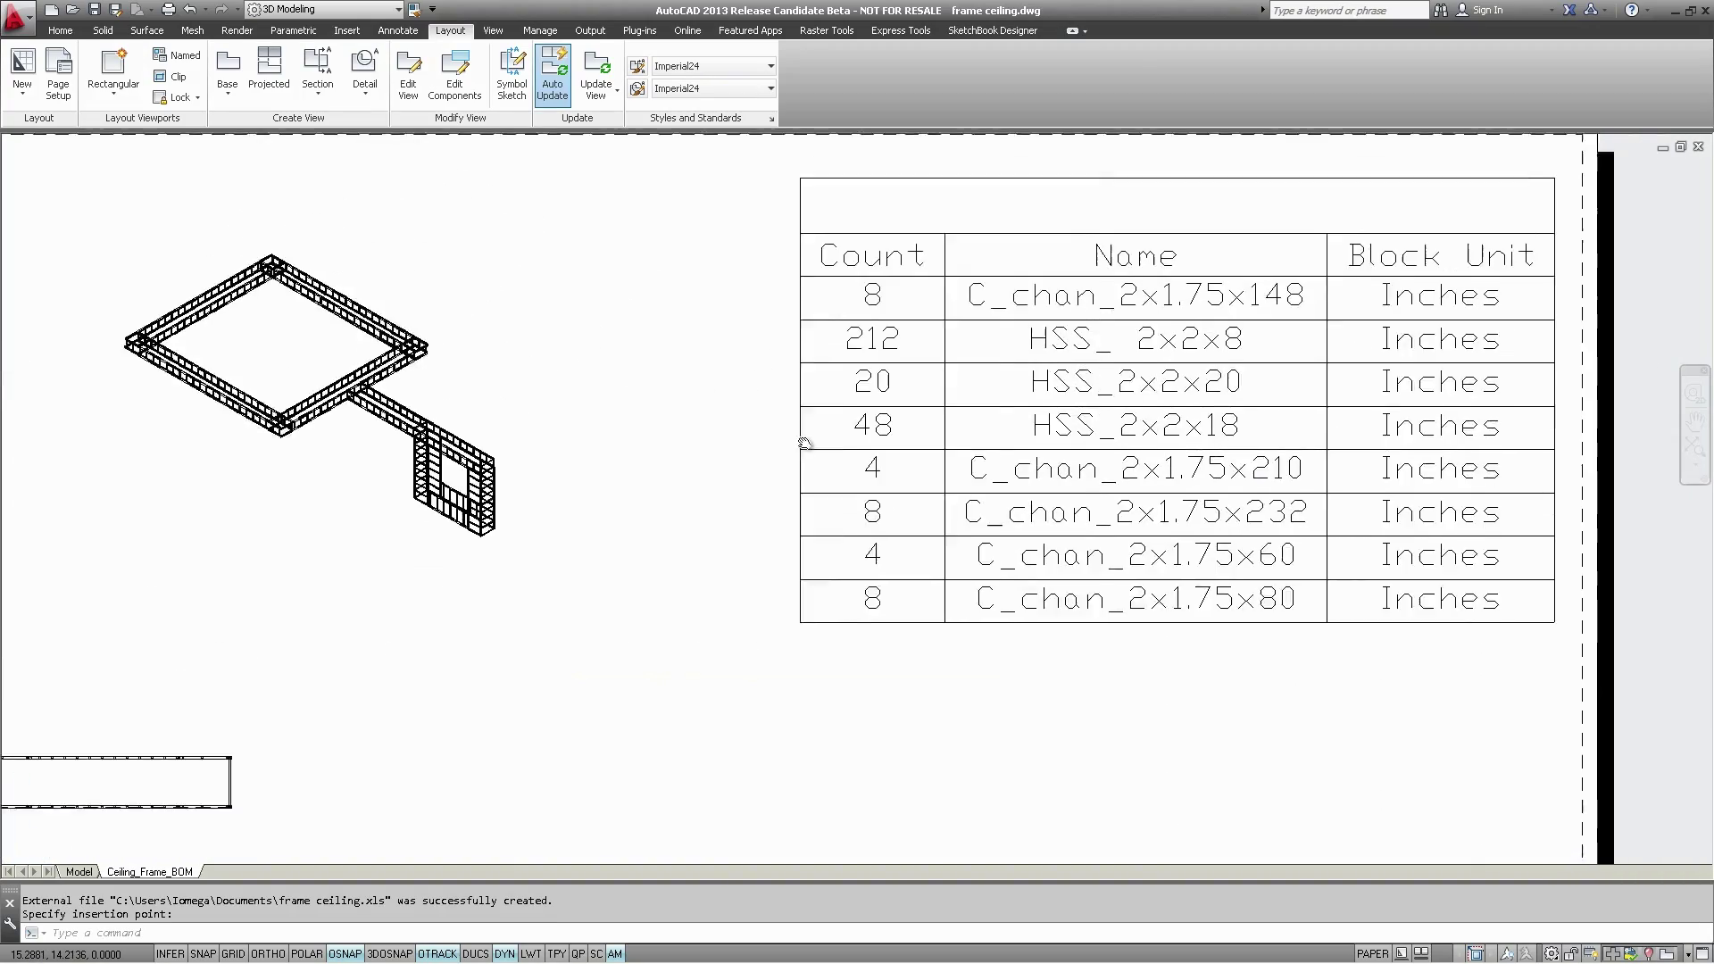